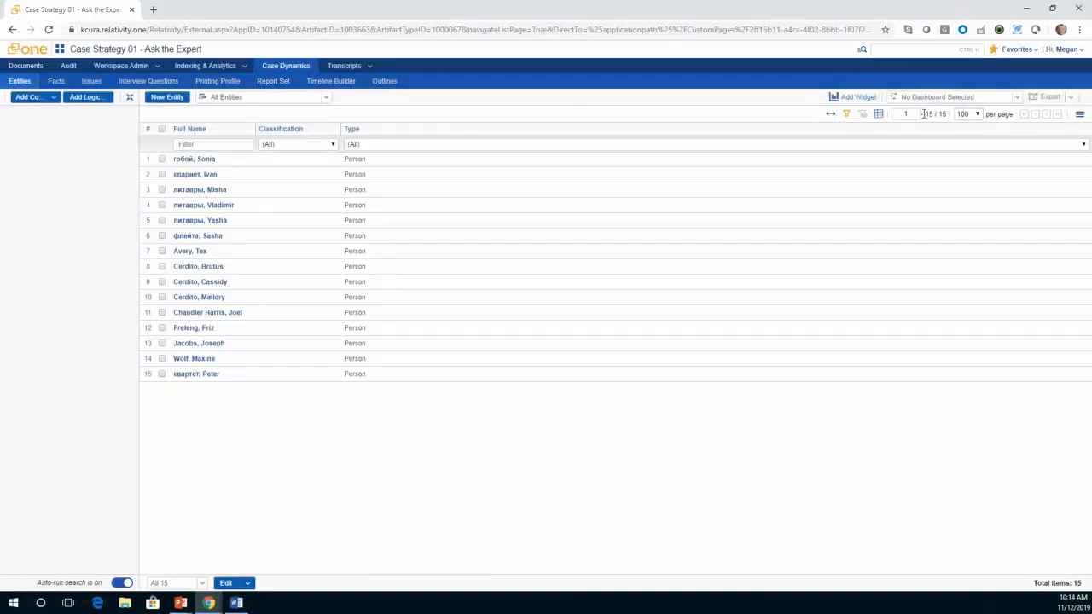
- Mass-edit the entities in rows 8, 9, 10 and 14, setting their classification to Key – Case Dynamics
{"action": "left_click", "coordinate": [161, 269]}
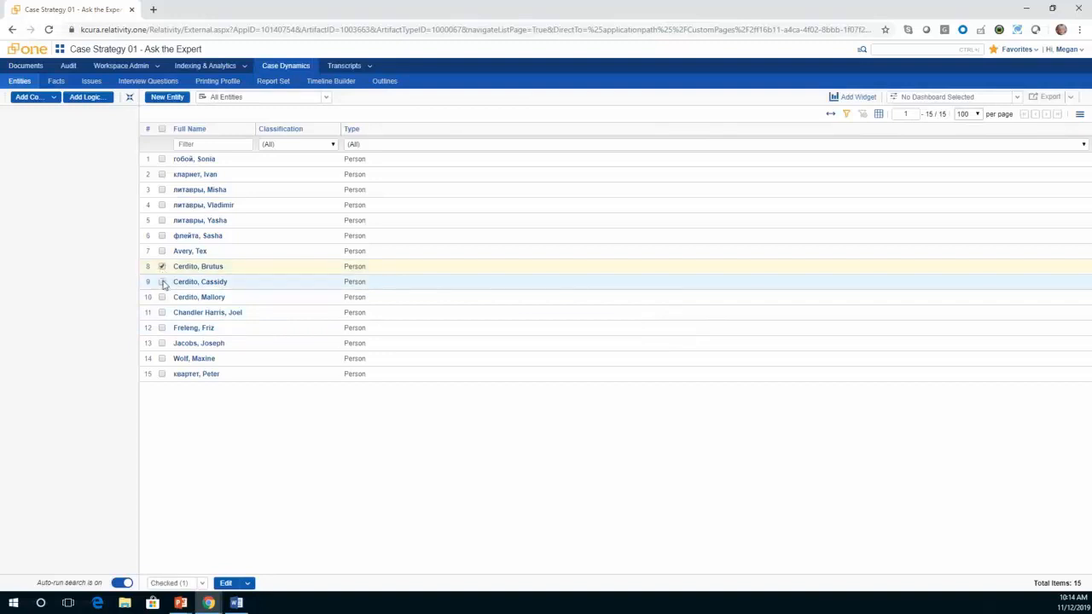
{"action": "left_click", "coordinate": [163, 283]}
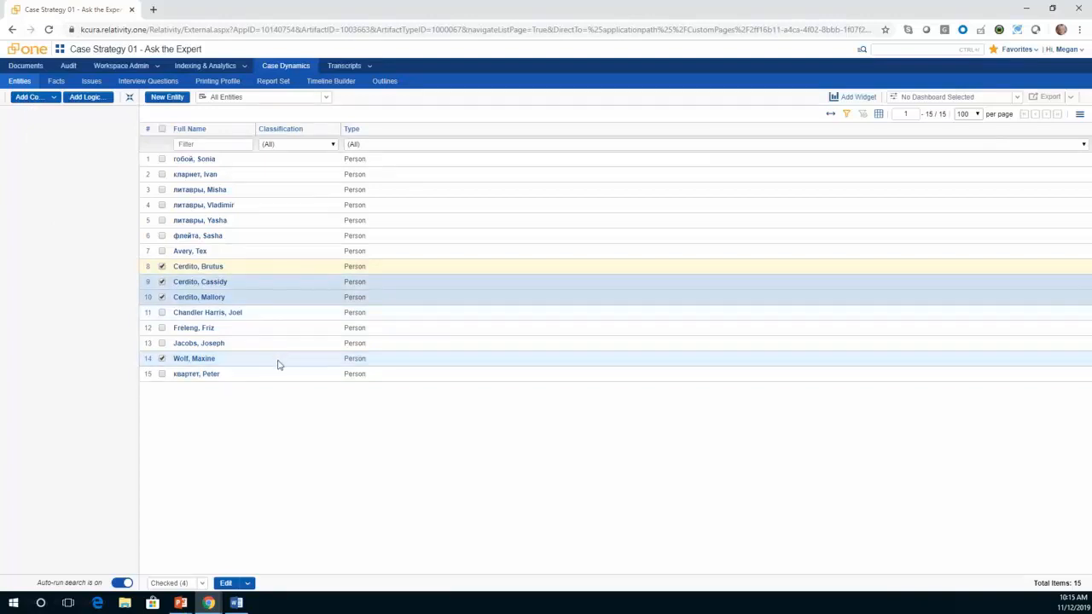
{"action": "left_click", "coordinate": [225, 586]}
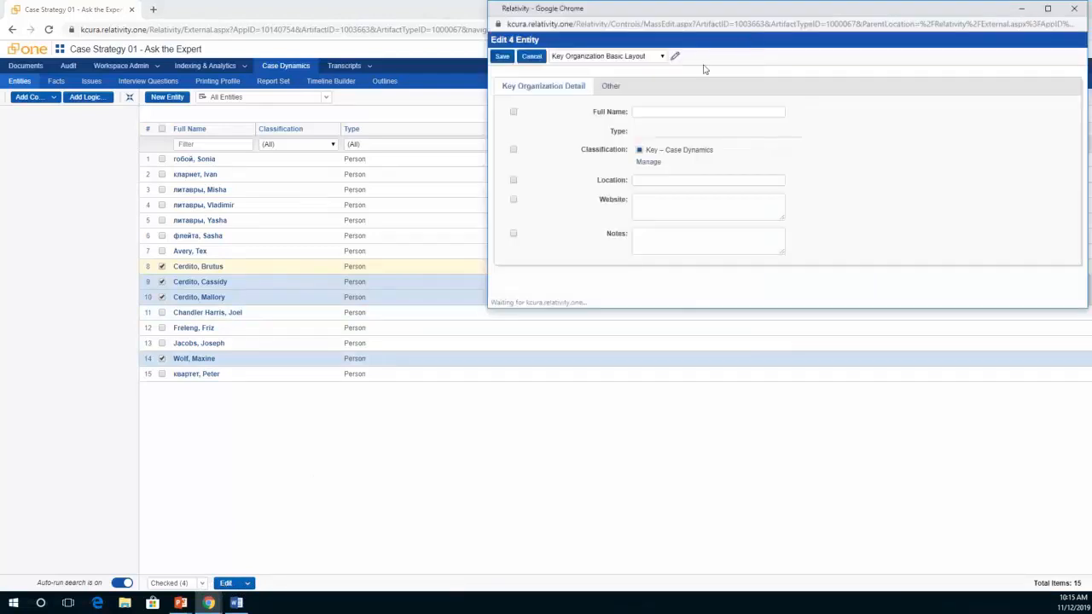
{"action": "left_click_drag", "start_coordinate": [757, 12], "coordinate": [715, 75]}
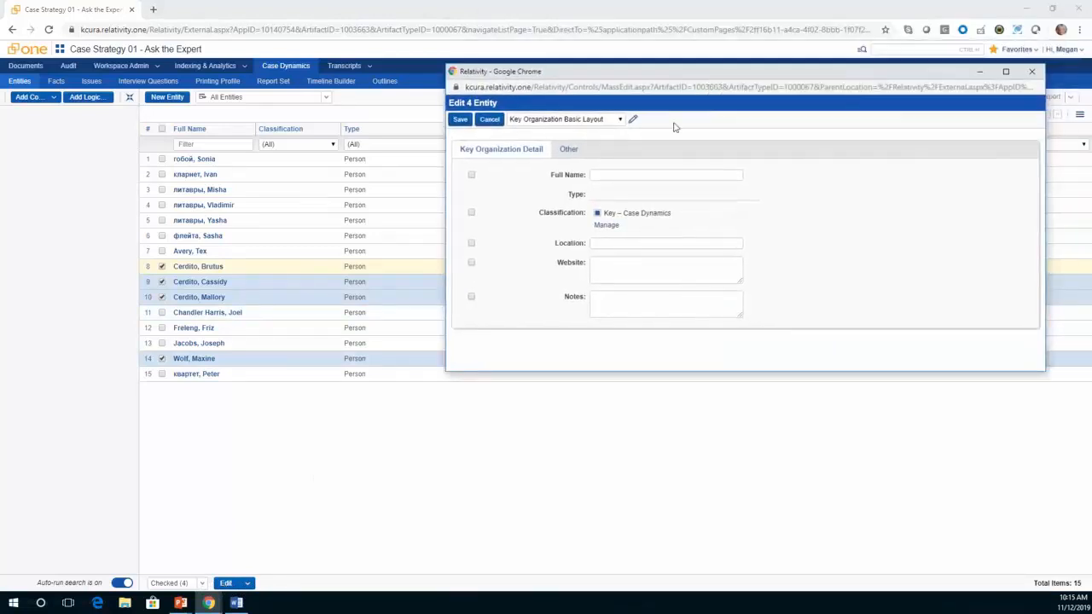
{"action": "left_click", "coordinate": [597, 213]}
{"action": "left_click", "coordinate": [471, 212]}
{"action": "left_click", "coordinate": [460, 120]}
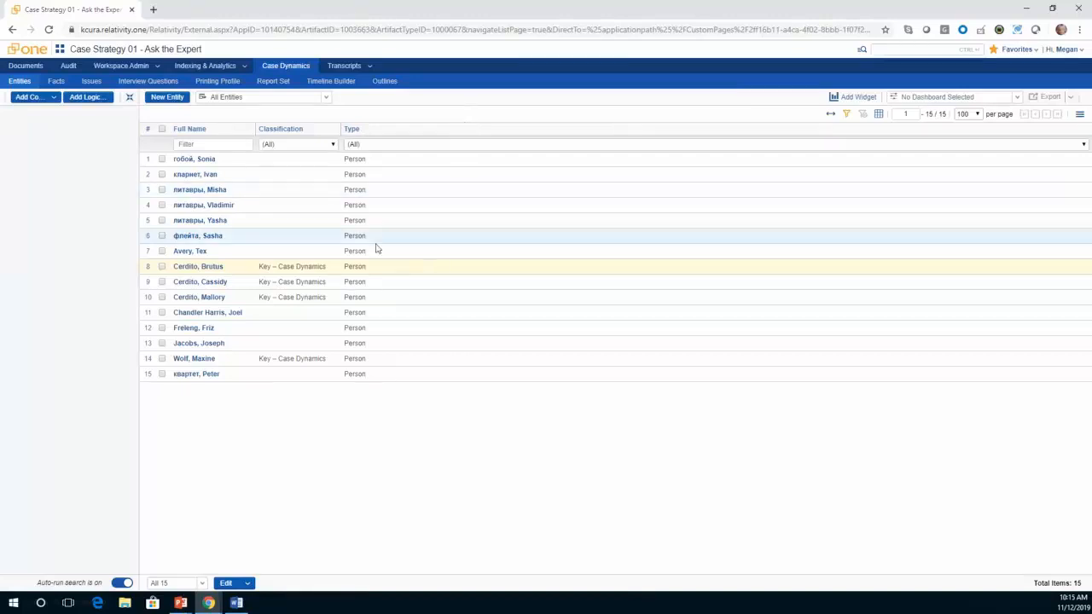
{"action": "left_click", "coordinate": [317, 267]}
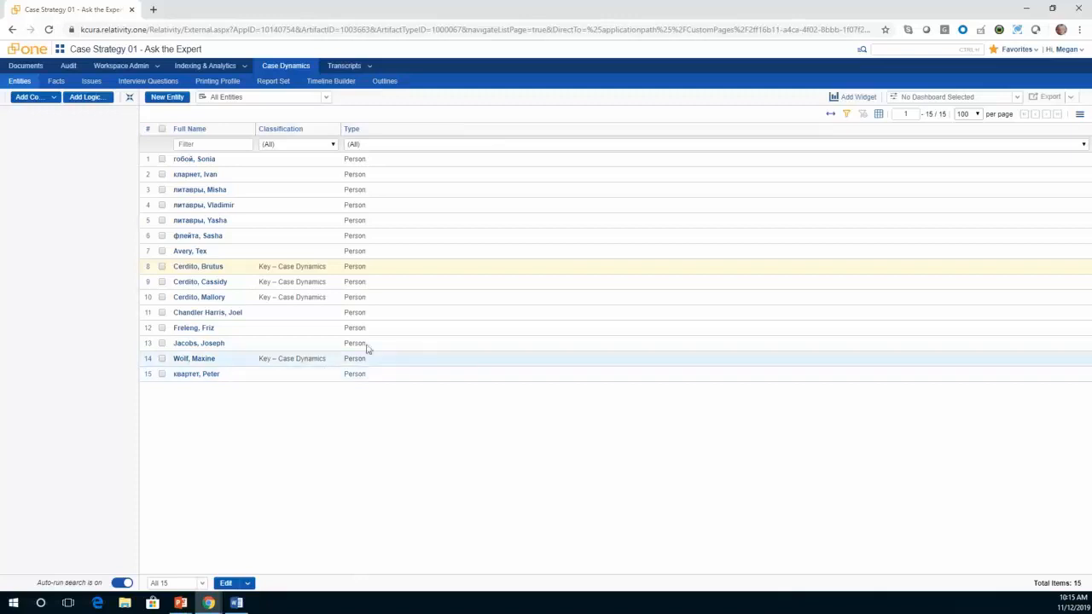
- Review the entities in the Key People, Key Entities and Key Organizations views, returning to All Key Entities Case Dynamics
{"action": "left_click", "coordinate": [327, 98]}
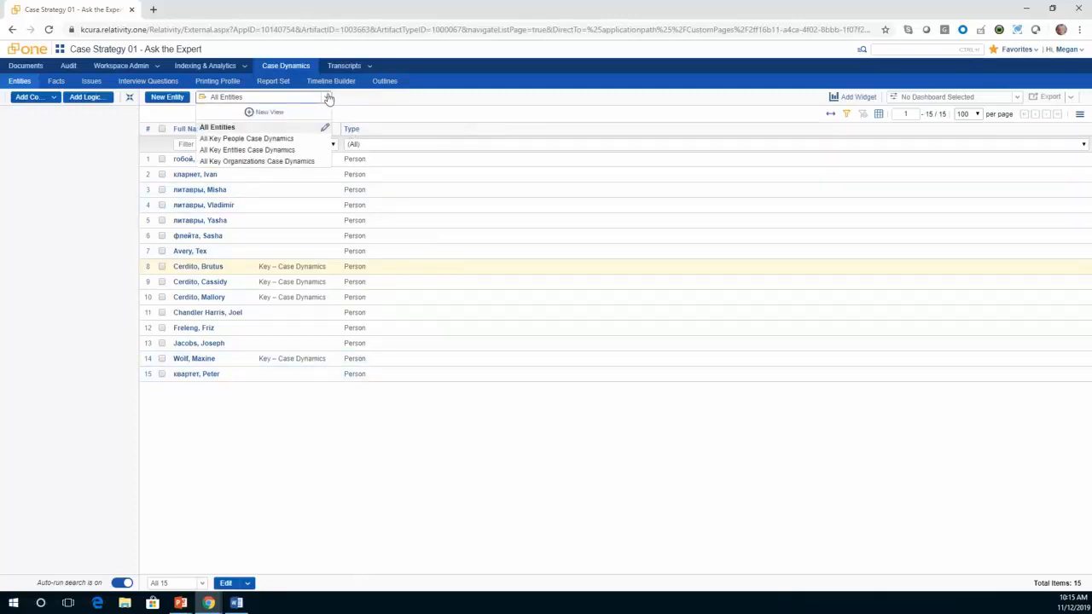
{"action": "left_click", "coordinate": [319, 138]}
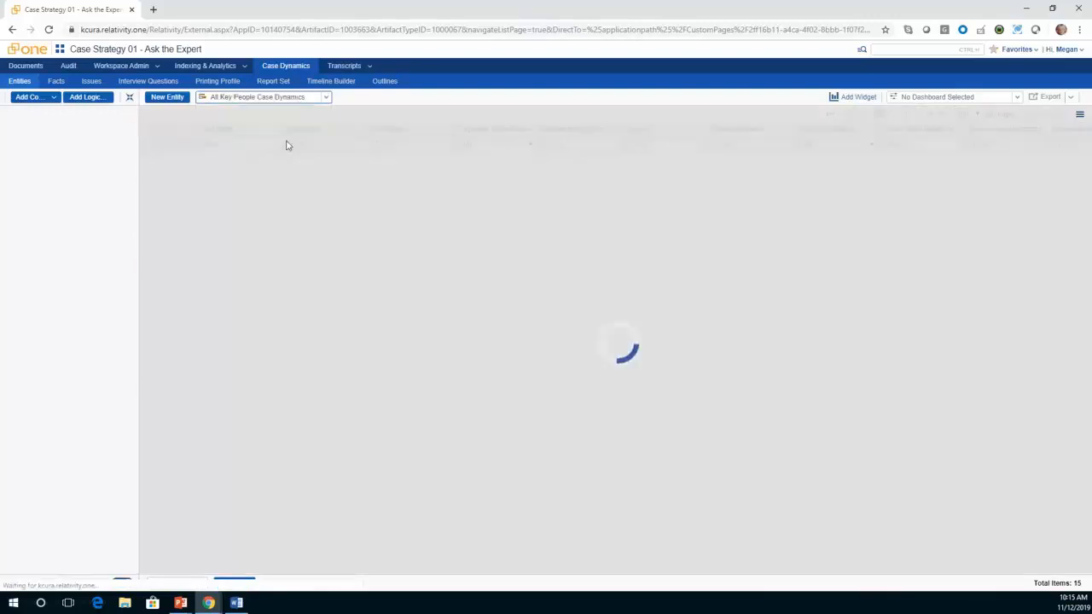
{"action": "left_click", "coordinate": [326, 97]}
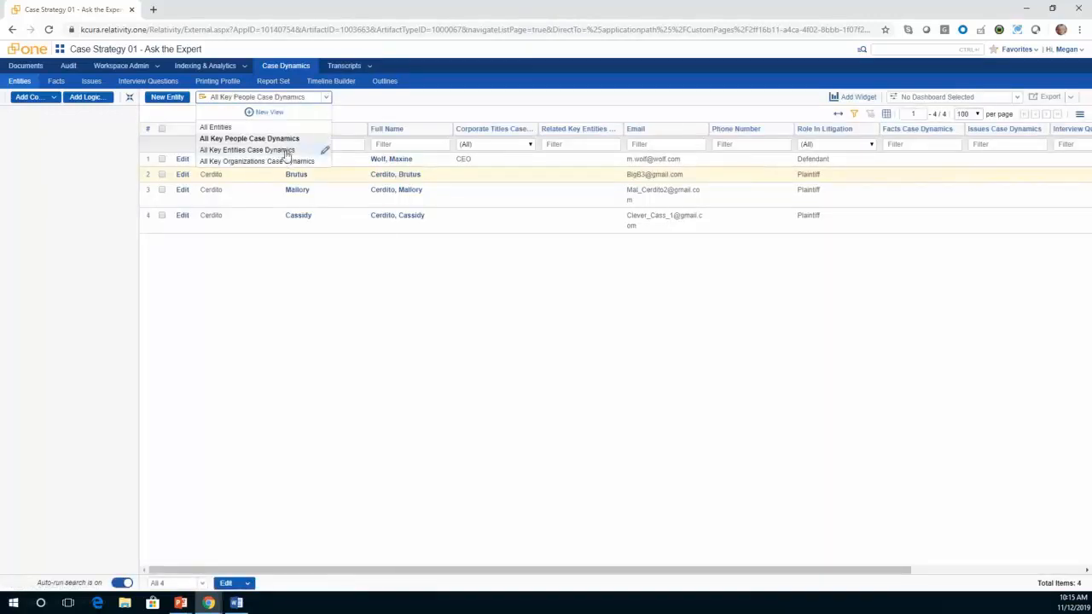
{"action": "left_click", "coordinate": [287, 150]}
{"action": "left_click", "coordinate": [326, 97]}
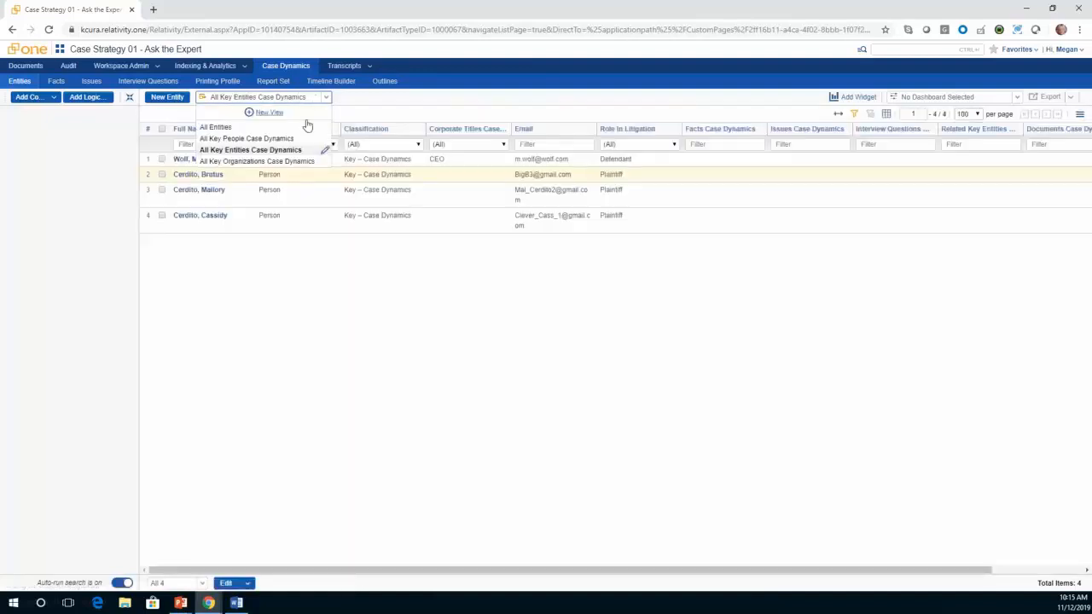
{"action": "left_click", "coordinate": [294, 162]}
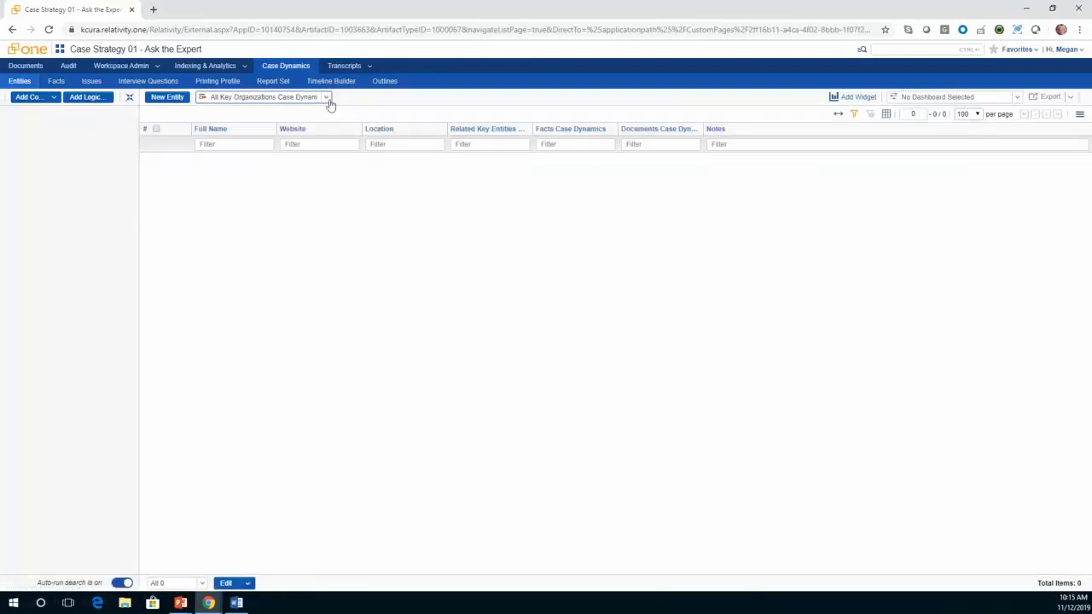
{"action": "left_click", "coordinate": [327, 98]}
{"action": "left_click", "coordinate": [290, 150]}
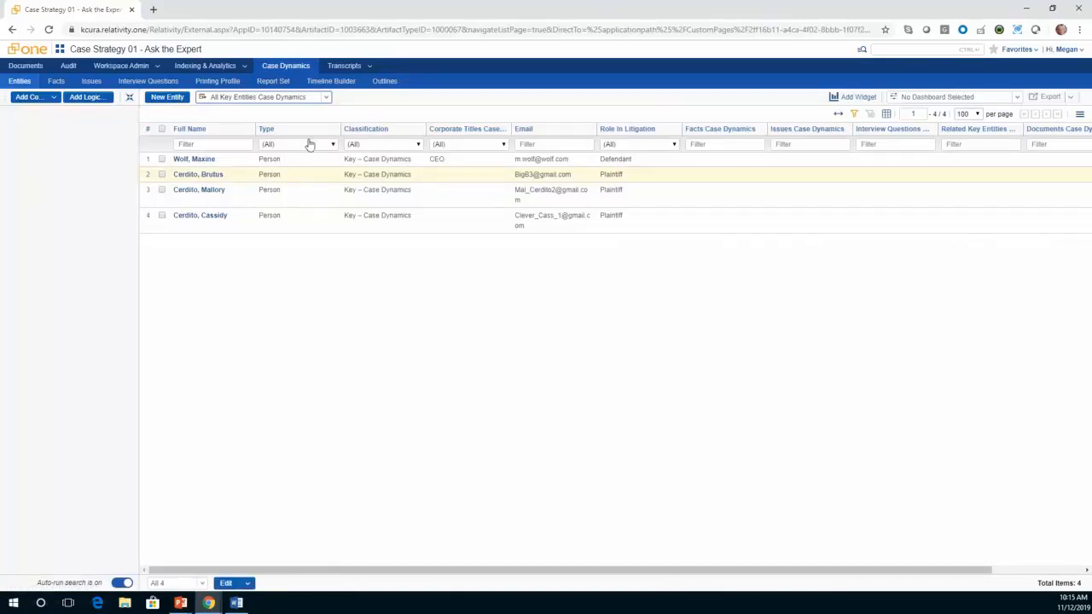
- Start a new report in Timeline Builder and name it "Wolf Timeline"
{"action": "left_click", "coordinate": [332, 85]}
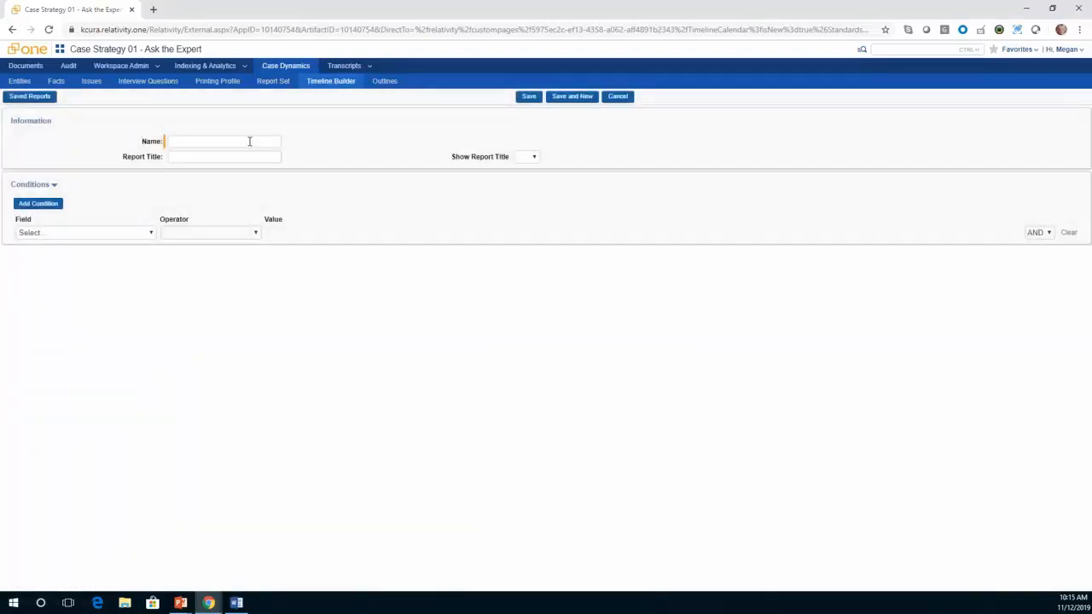
{"action": "left_click", "coordinate": [249, 139]}
{"action": "type", "text": "We"}
{"action": "type", "text": "lf Timeline"}
- Set up the timeline's condition on the Key Entities field with the operator "any of these"
{"action": "left_click", "coordinate": [139, 233]}
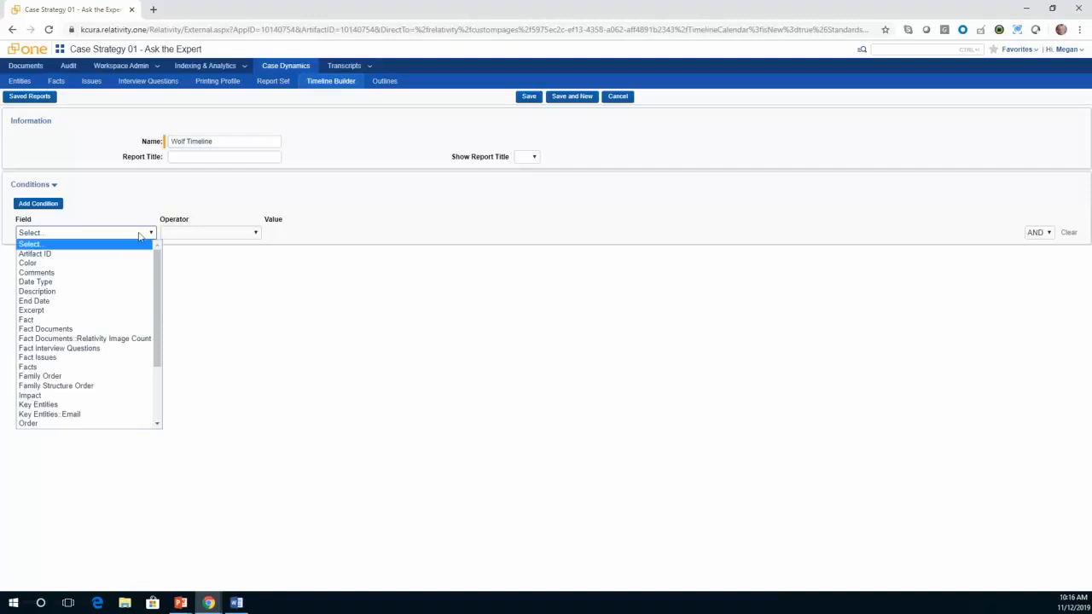
{"action": "key", "text": "e"}
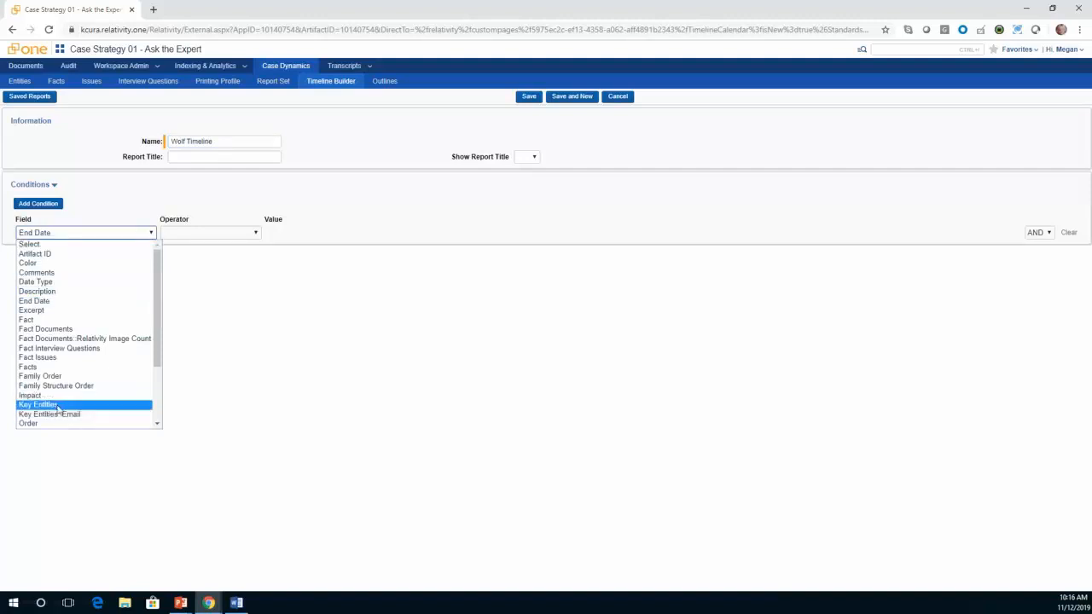
{"action": "left_click", "coordinate": [59, 405]}
{"action": "left_click", "coordinate": [255, 234]}
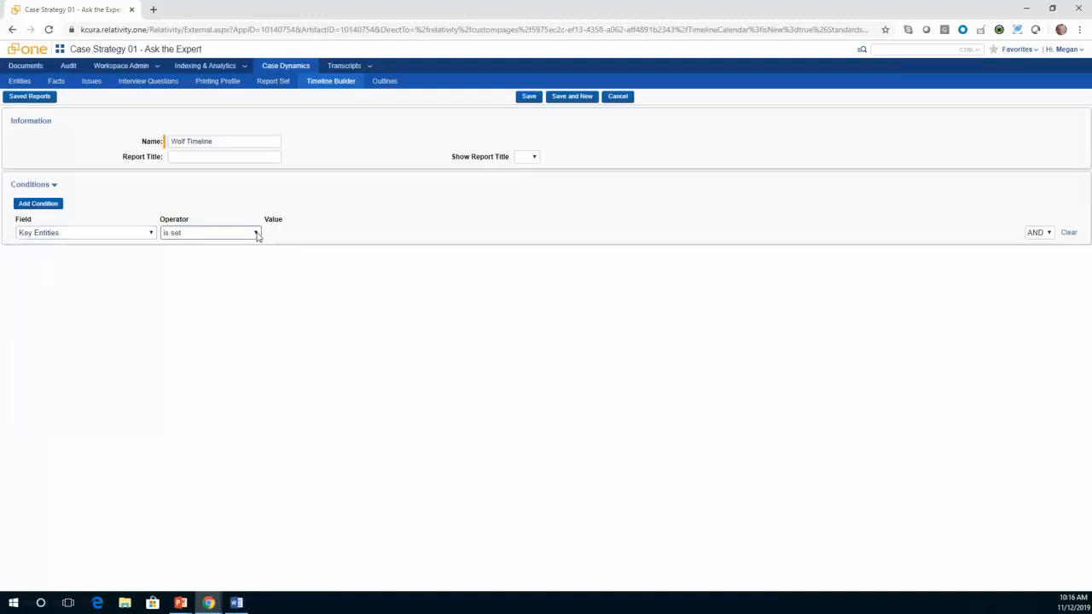
{"action": "left_click", "coordinate": [205, 263]}
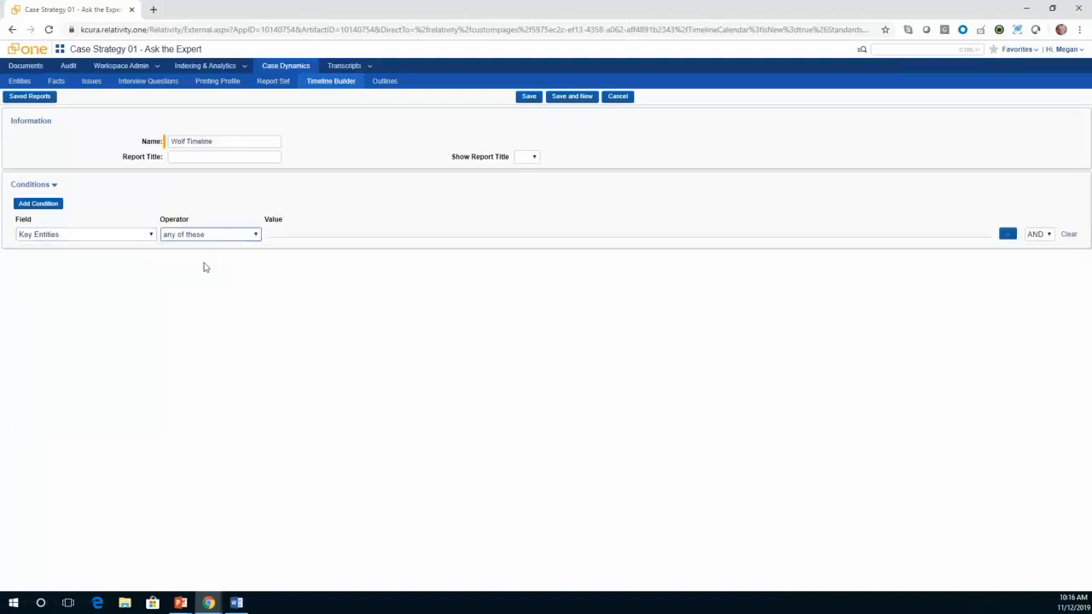
- Choose the CEO defendant as the condition's value, filtering the available entities by surname, and save the timeline
{"action": "left_click", "coordinate": [1010, 235]}
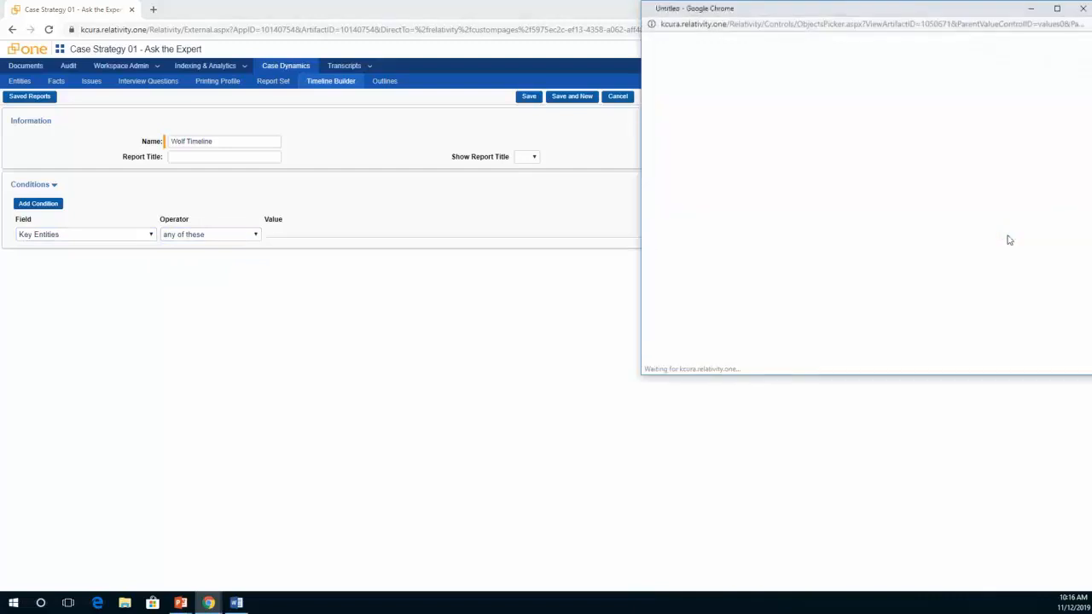
{"action": "left_click_drag", "start_coordinate": [919, 8], "coordinate": [621, 205]}
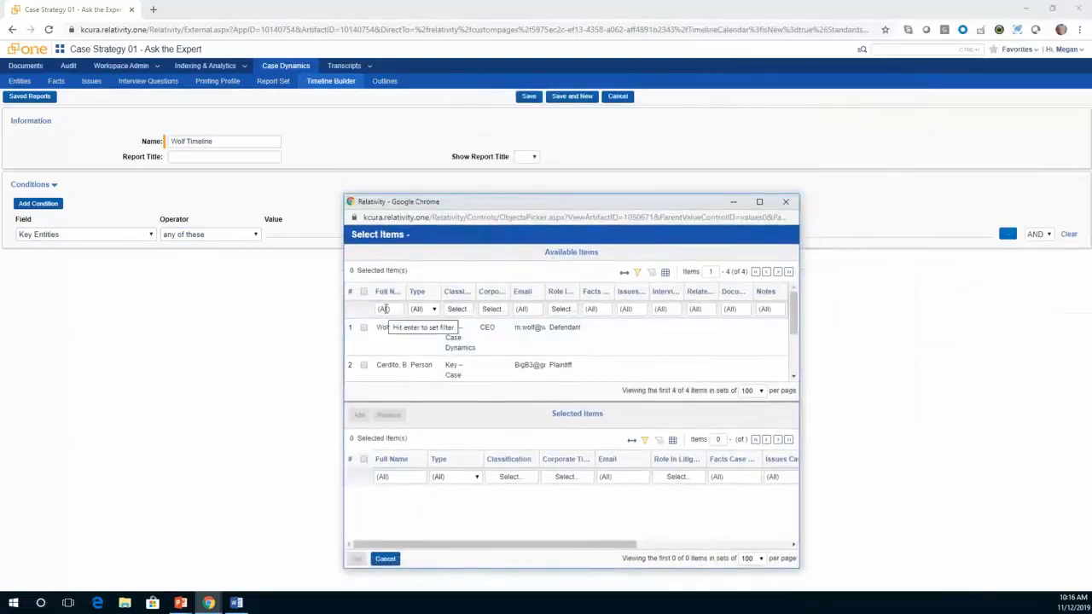
{"action": "left_click", "coordinate": [385, 309]}
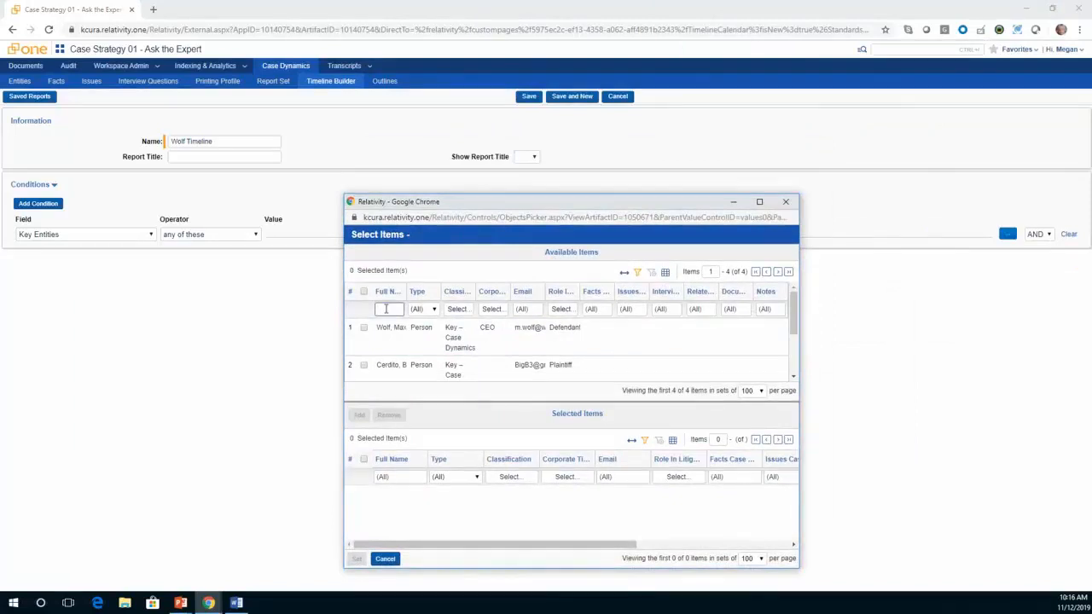
{"action": "type", "text": "wolf"}
{"action": "key", "text": "Return"}
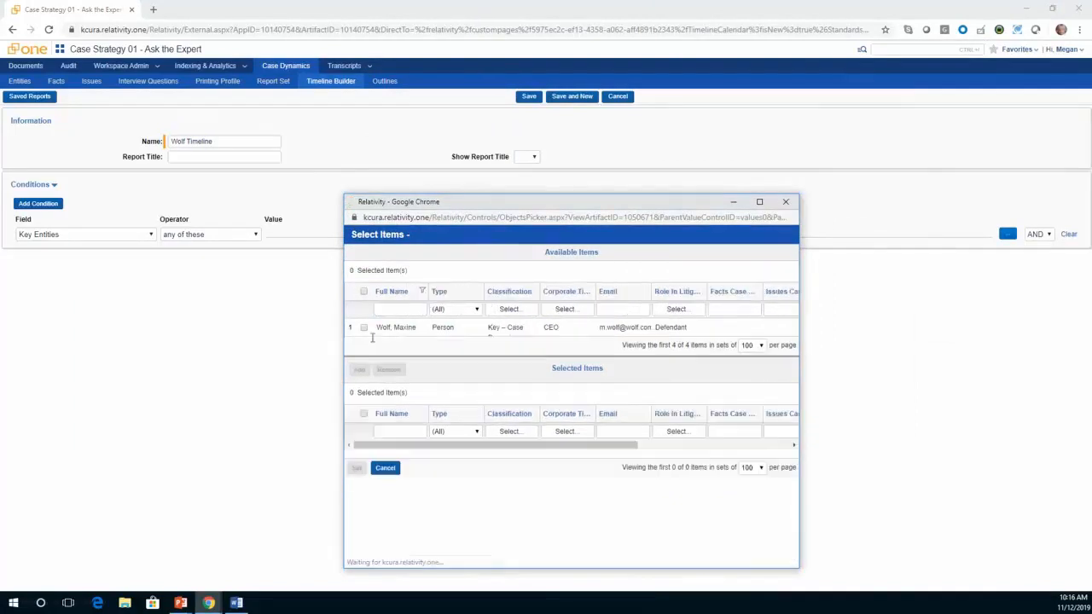
{"action": "left_click", "coordinate": [364, 328]}
{"action": "left_click", "coordinate": [360, 416]}
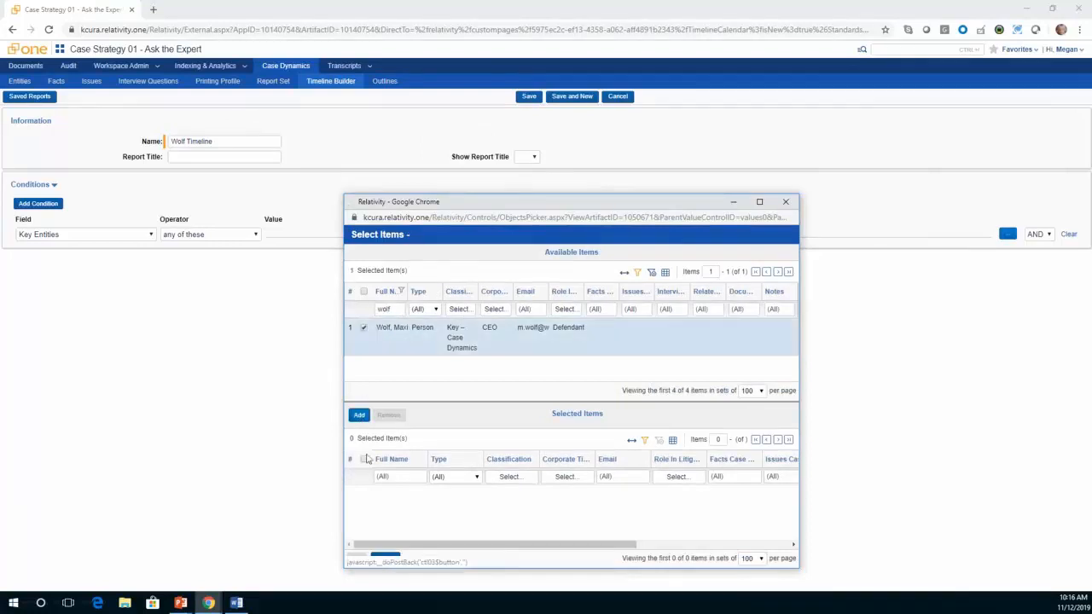
{"action": "left_click", "coordinate": [356, 560]}
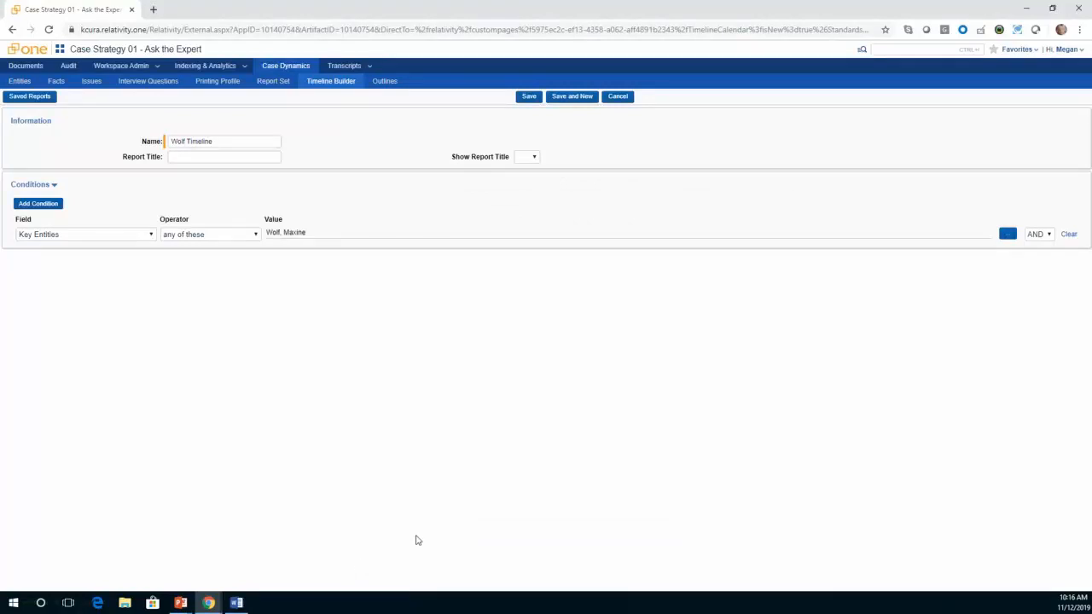
{"action": "left_click", "coordinate": [527, 97]}
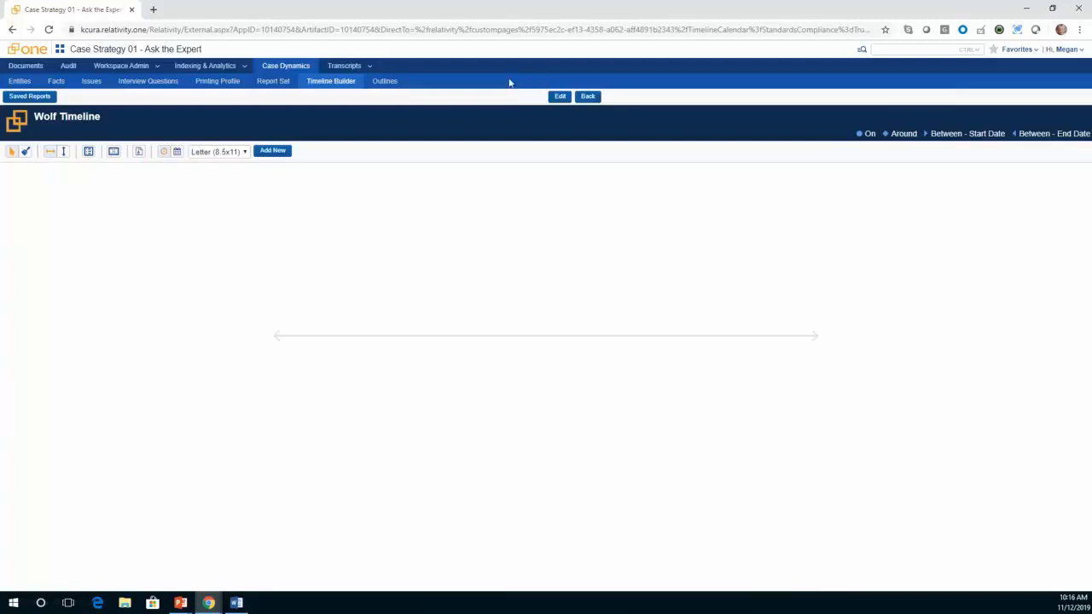
- Copy the full text of the Word document "Ask the Expert Outline" into the body of a new Case Dynamics outline
{"action": "left_click", "coordinate": [384, 83]}
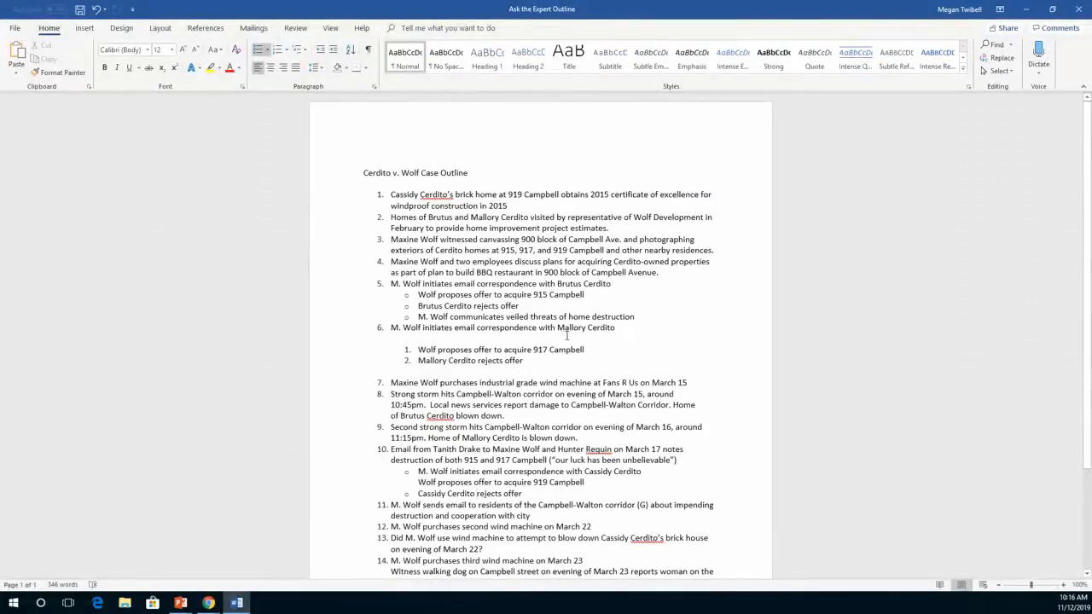
{"action": "left_click_drag", "start_coordinate": [481, 170], "coordinate": [365, 173]}
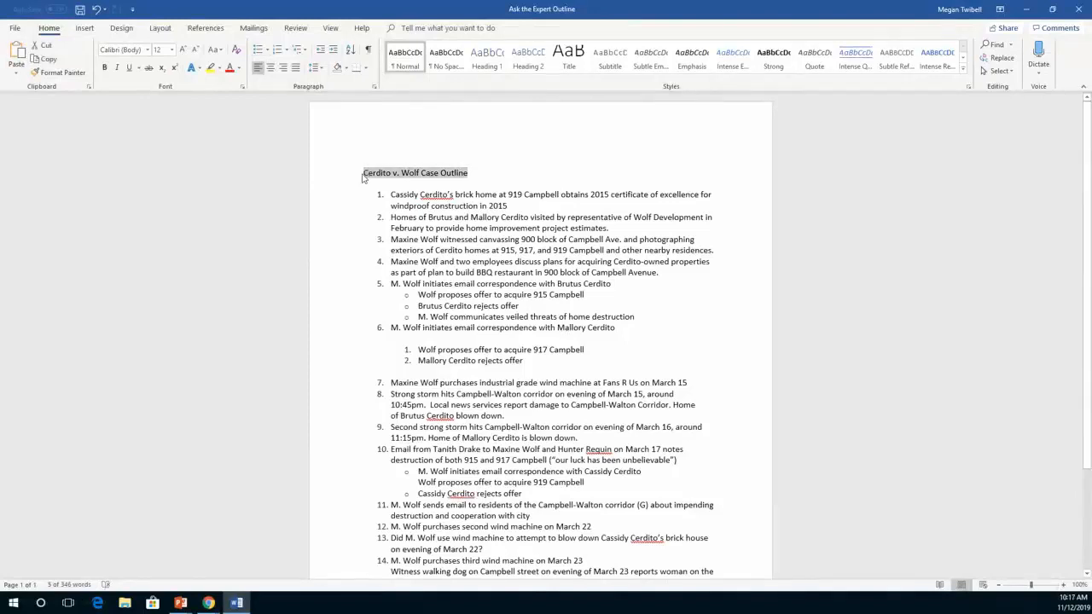
{"action": "key", "text": "ctrl+a"}
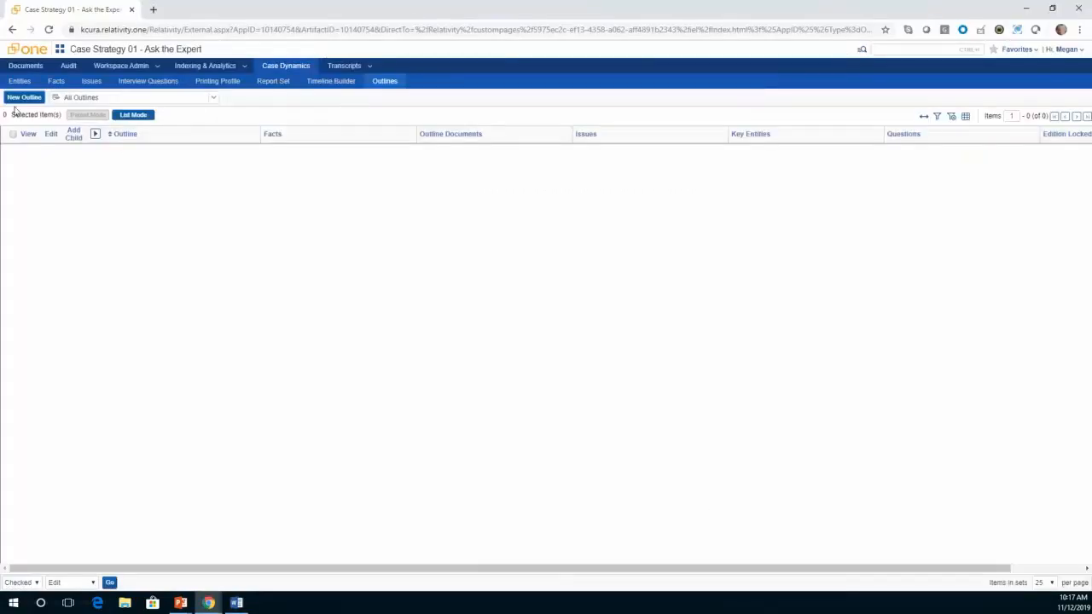
{"action": "left_click", "coordinate": [24, 97]}
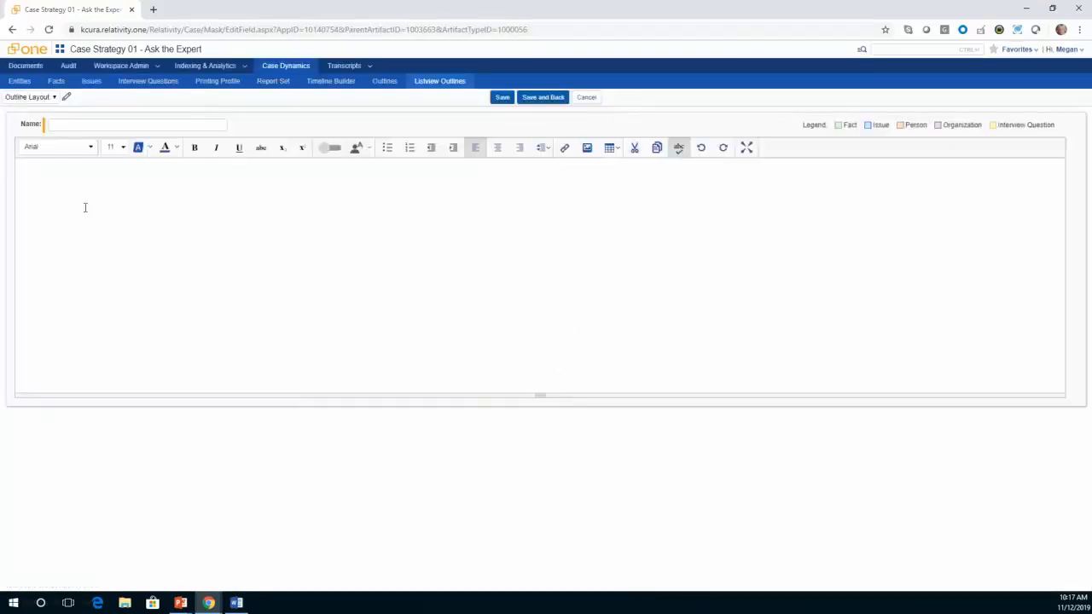
{"action": "key", "text": "ctrl+v"}
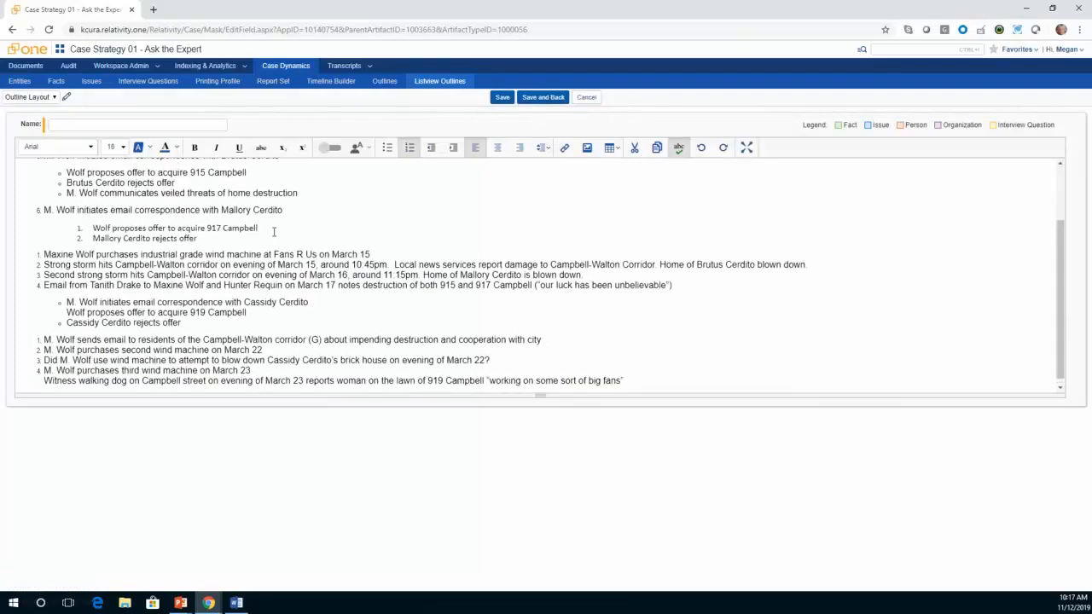
- Move the title "Cerdito v. Wolf Case Outline" from the outline's body into its name, and save the outline
{"action": "scroll", "coordinate": [88, 212], "scroll_direction": "up", "scroll_amount": 3}
{"action": "left_click_drag", "start_coordinate": [136, 176], "coordinate": [0, 175]}
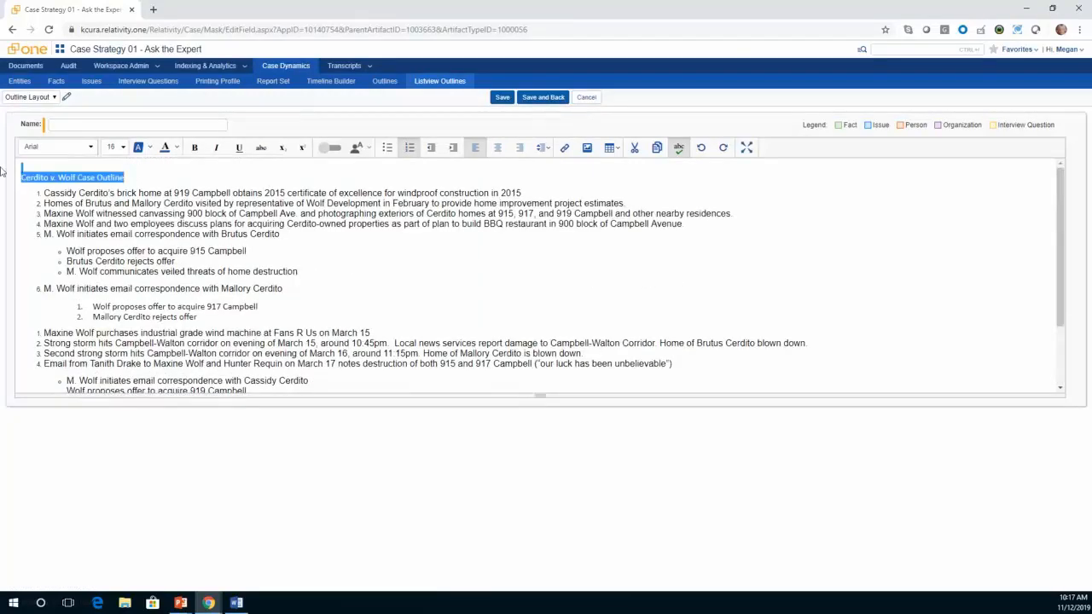
{"action": "key", "text": "ctrl+x"}
{"action": "left_click", "coordinate": [68, 125]}
{"action": "key", "text": "ctrl+v"}
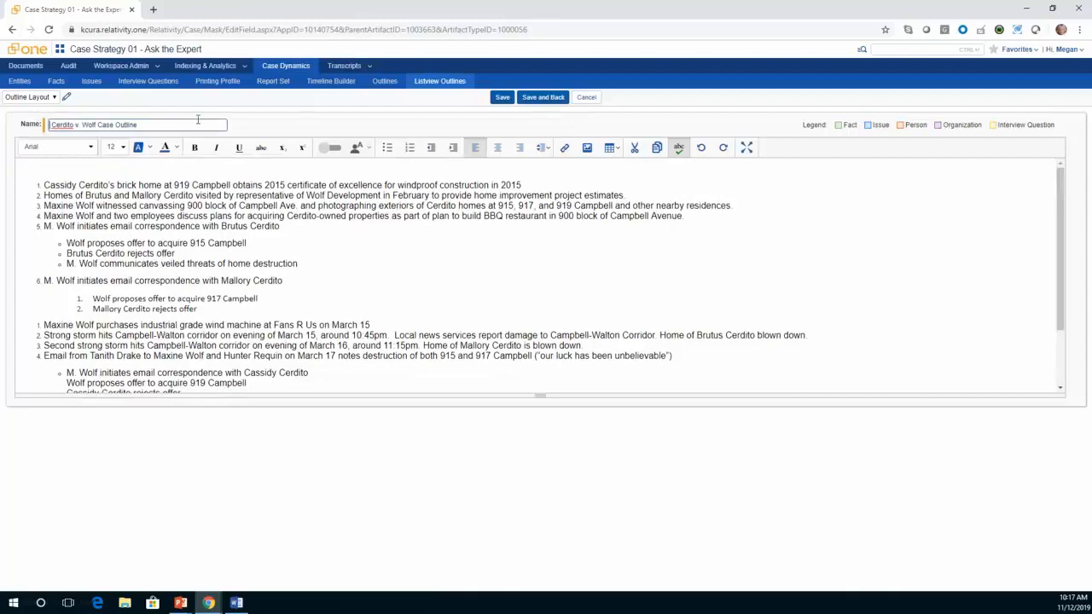
{"action": "key", "text": "Delete"}
{"action": "left_click", "coordinate": [502, 97]}
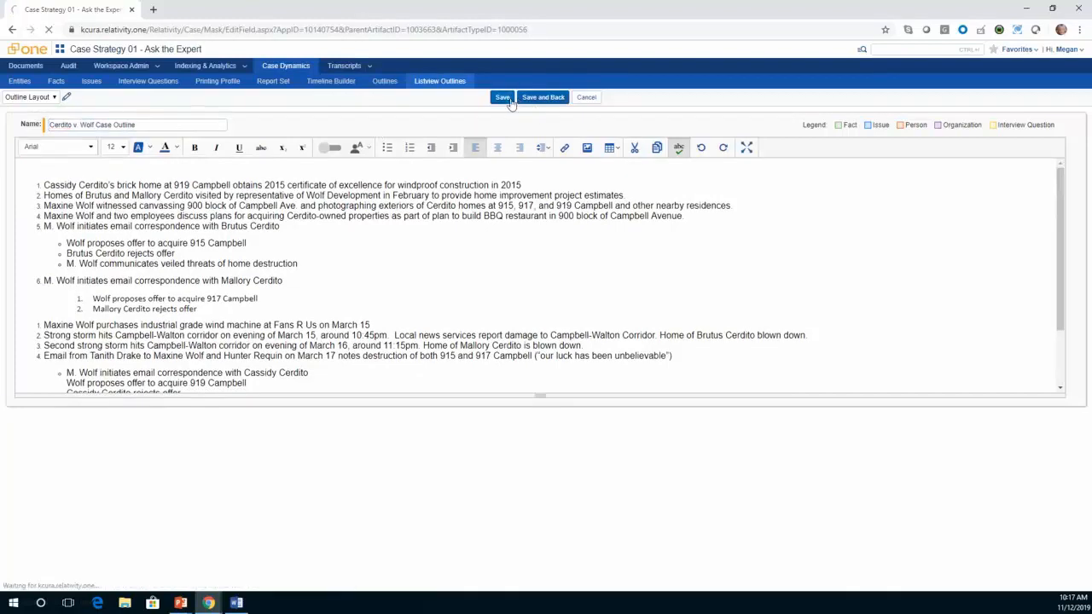
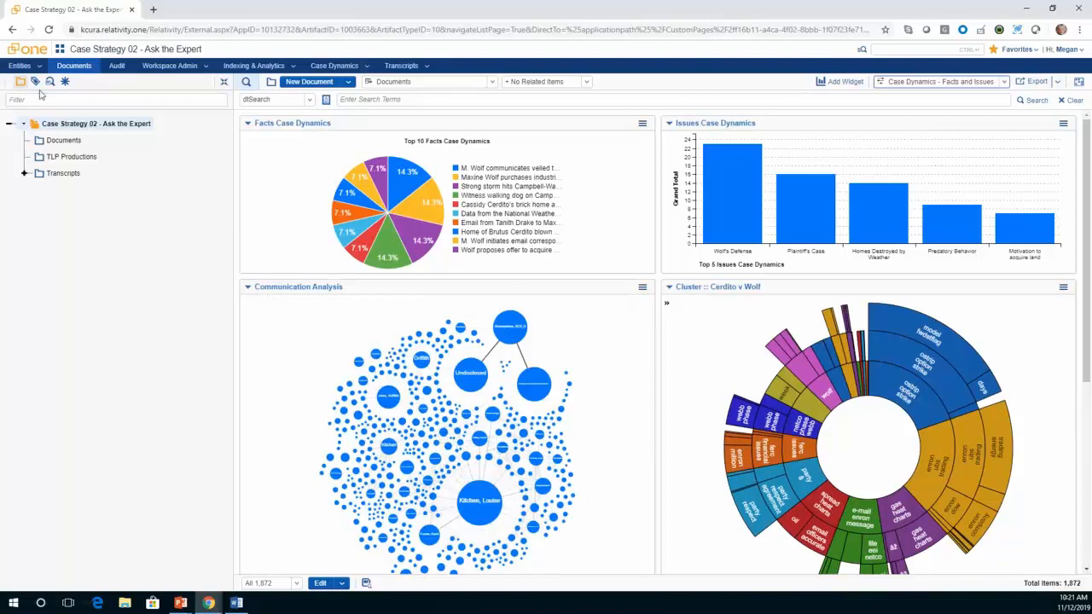
- Browse the Case Strategy 02 documents by field and narrow them to those tagged under STR - Key Terms
{"action": "left_click", "coordinate": [35, 81]}
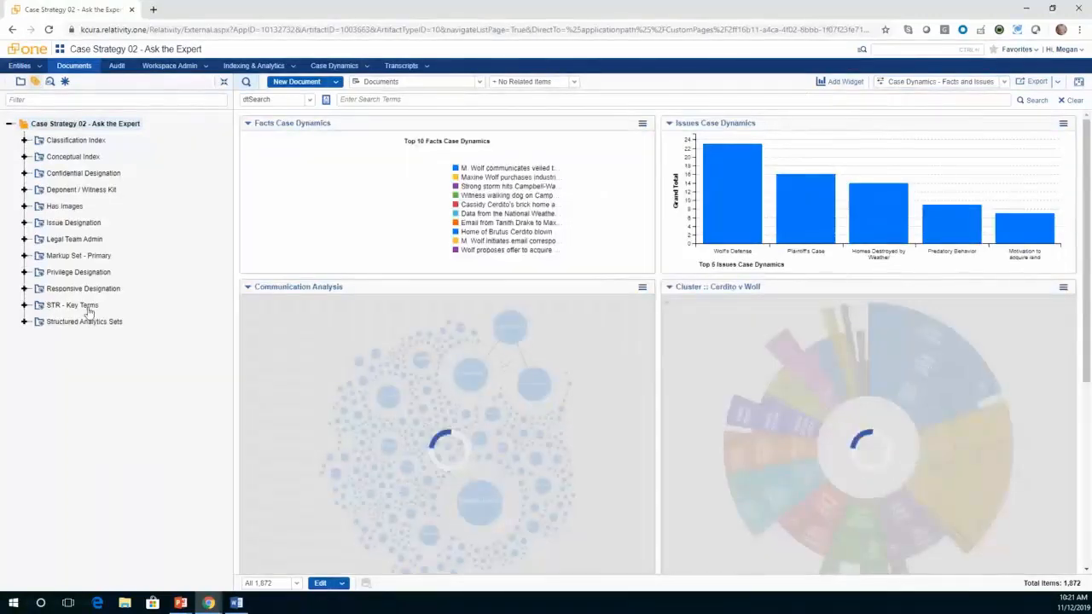
{"action": "left_click", "coordinate": [77, 305]}
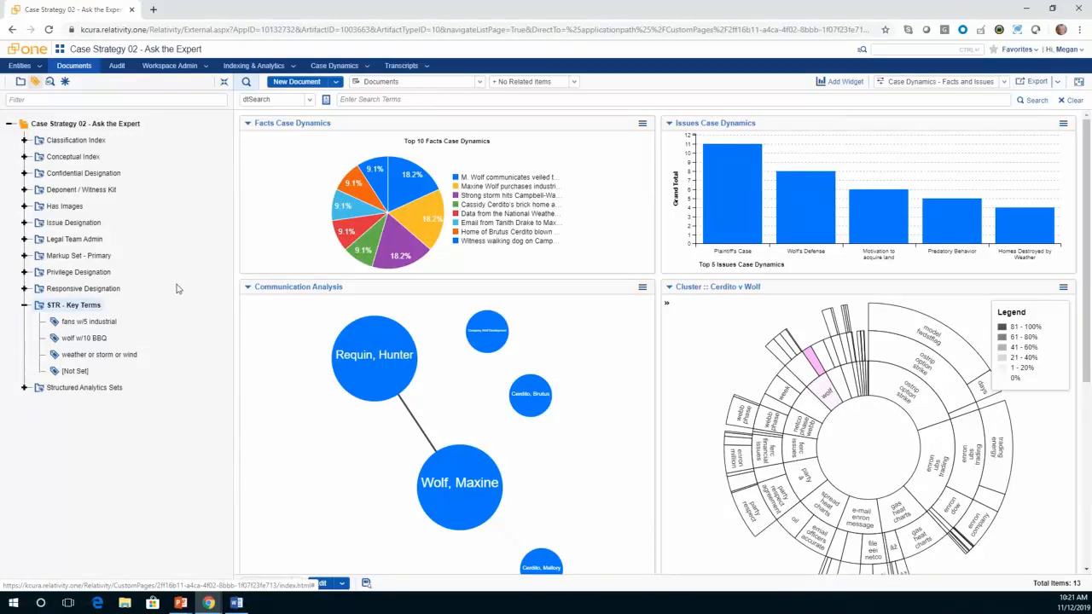
- Narrow the documents to the key term "weather or storm or wind" and open Local News Report 3-16-16 from the list
{"action": "left_click", "coordinate": [96, 354]}
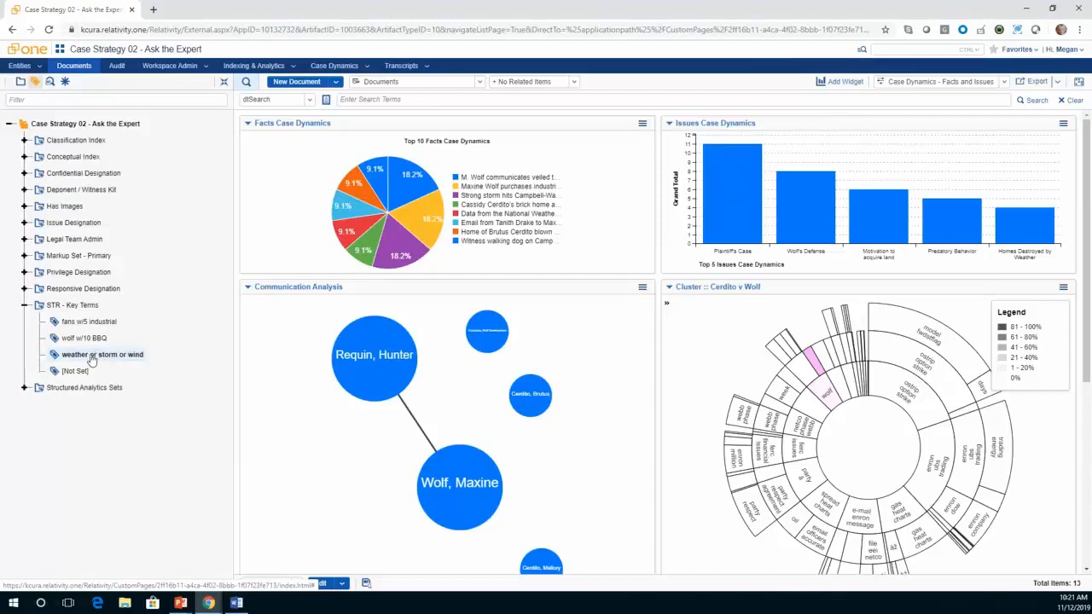
{"action": "left_click", "coordinate": [91, 360]}
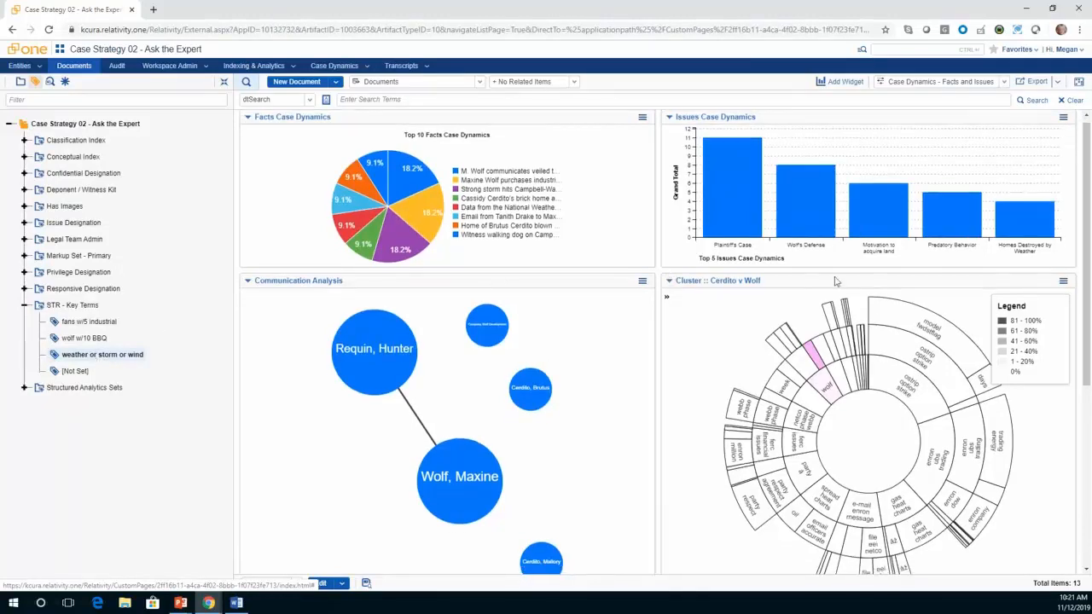
{"action": "scroll", "coordinate": [346, 512], "scroll_direction": "down", "scroll_amount": 3}
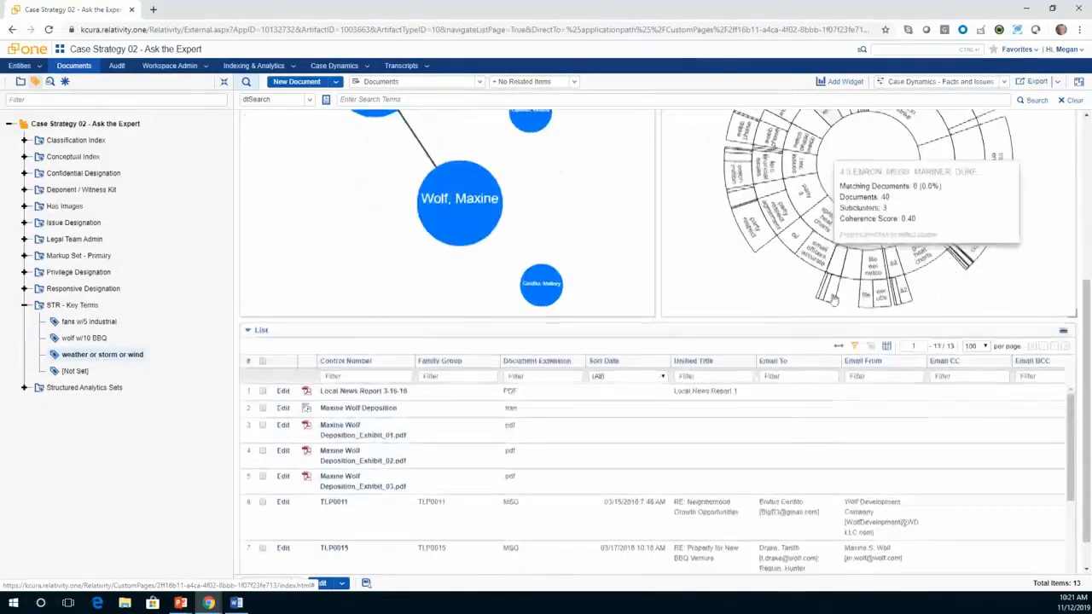
{"action": "left_click", "coordinate": [372, 395]}
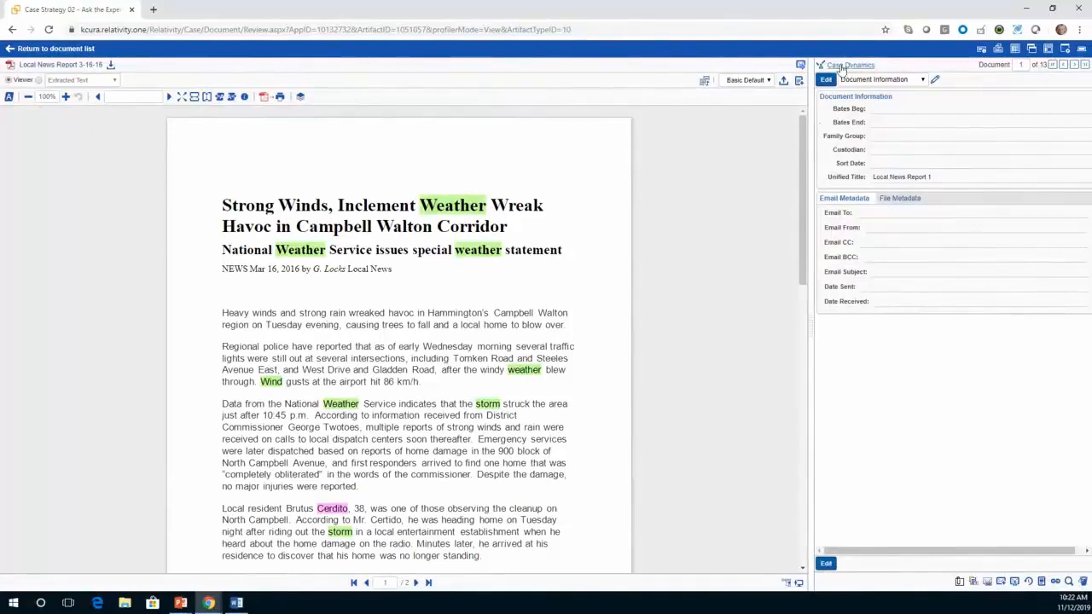
- Open the news report's Case Dynamics coding beside the document, widen it, and review its linked facts, issues and key people against the text
{"action": "left_click", "coordinate": [826, 80]}
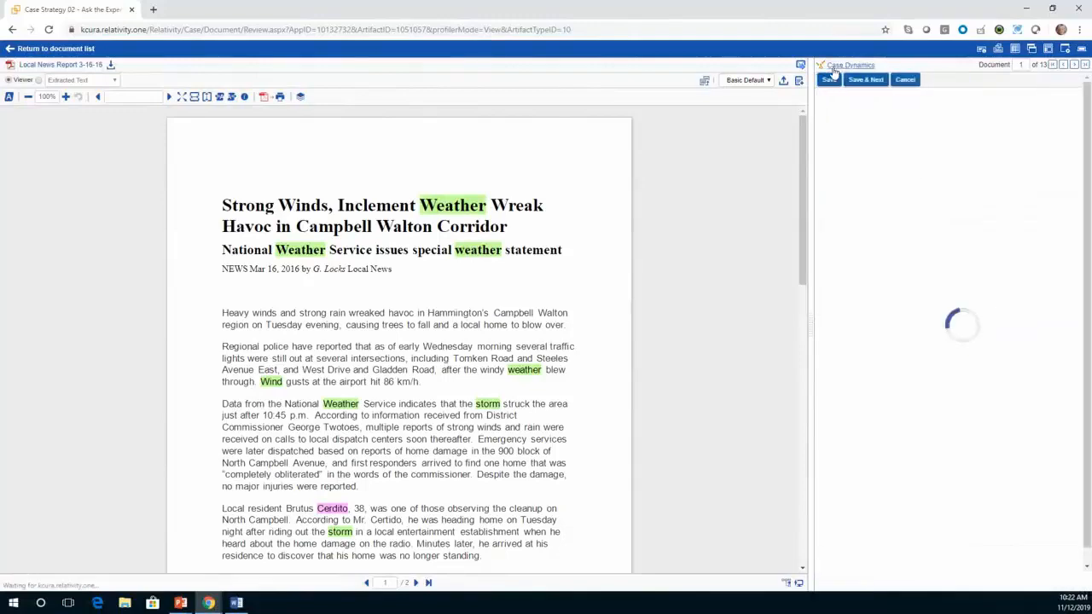
{"action": "left_click_drag", "start_coordinate": [809, 173], "coordinate": [595, 270]}
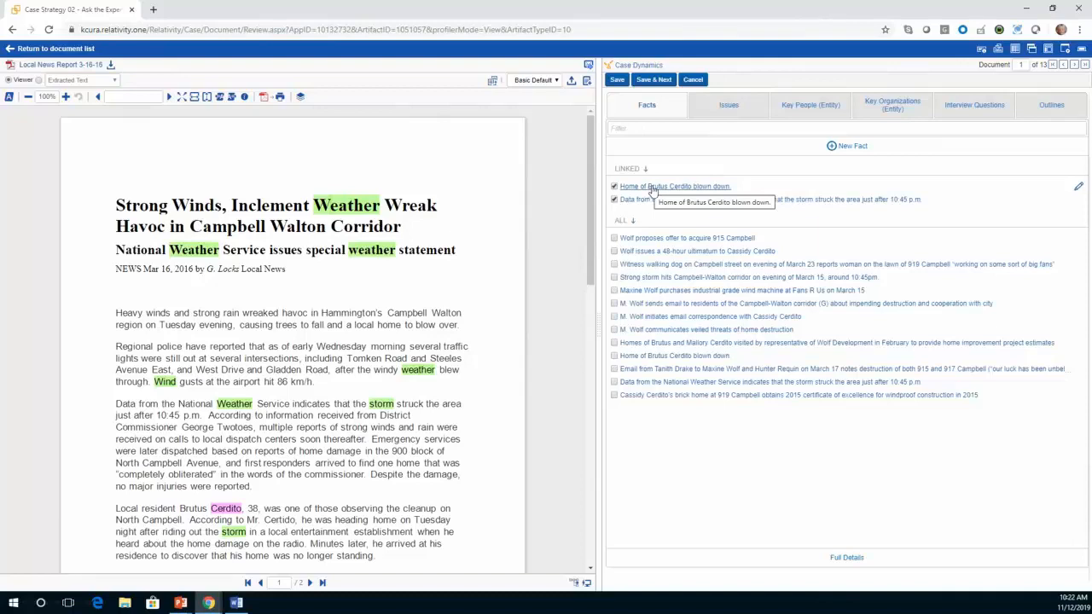
{"action": "scroll", "coordinate": [487, 281], "scroll_direction": "down", "scroll_amount": 1}
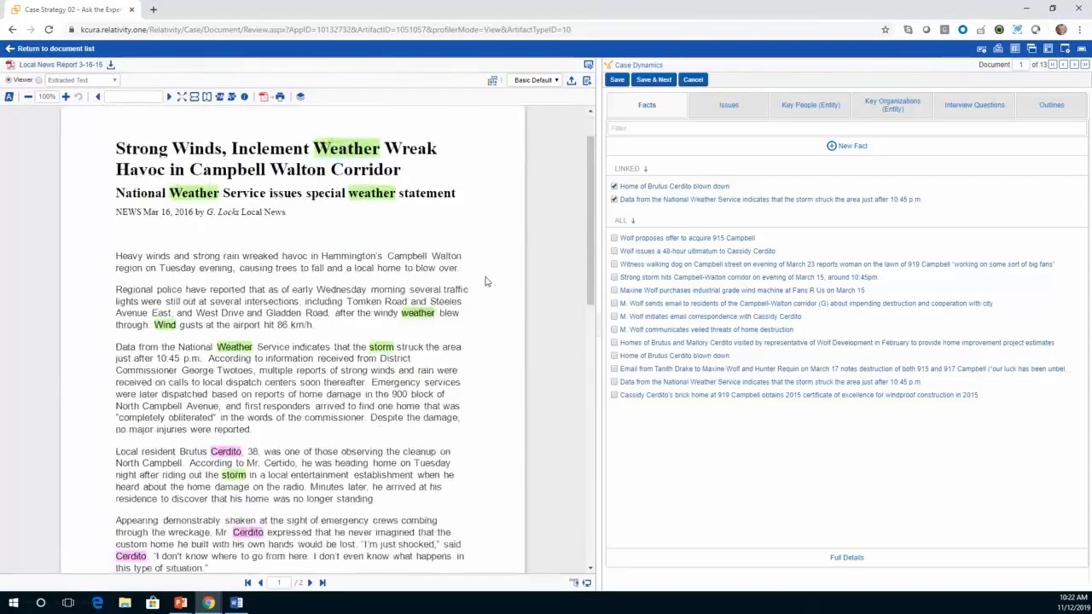
{"action": "scroll", "coordinate": [486, 282], "scroll_direction": "down", "scroll_amount": 2}
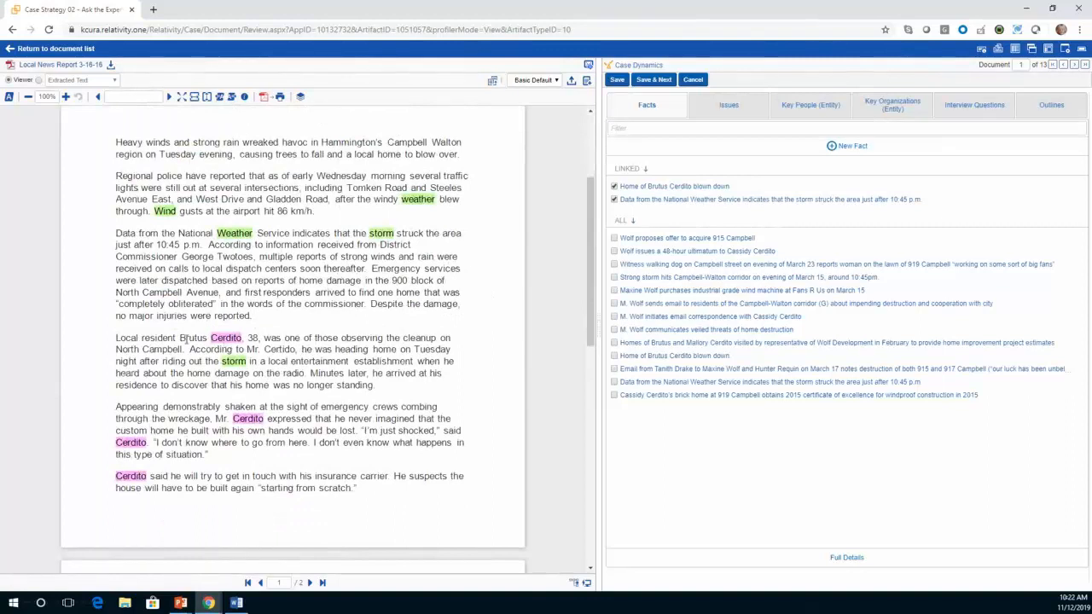
{"action": "left_click_drag", "start_coordinate": [179, 339], "coordinate": [245, 342]}
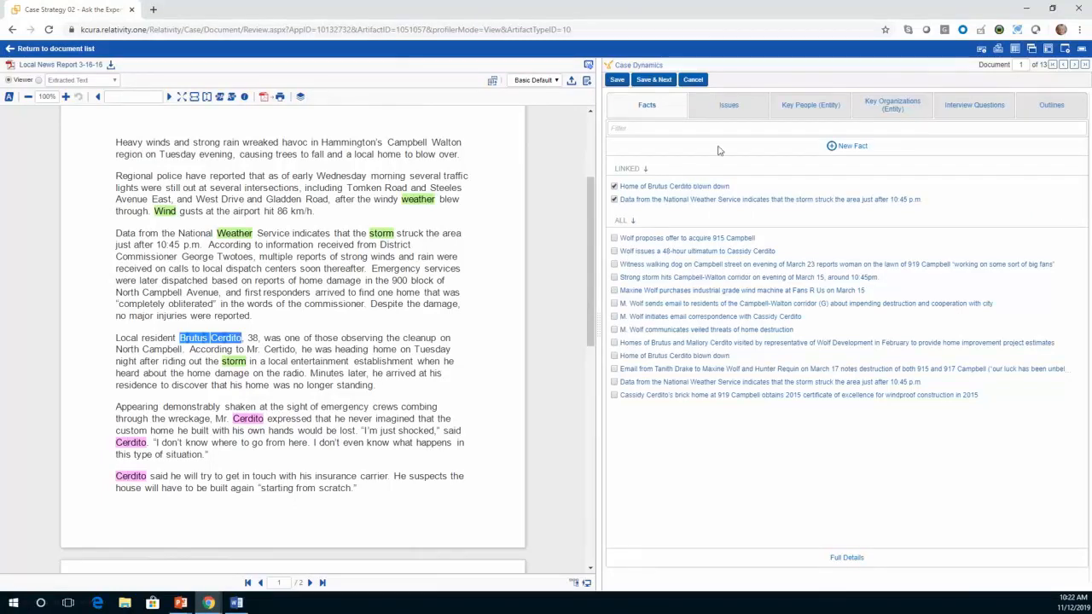
{"action": "left_click", "coordinate": [726, 104]}
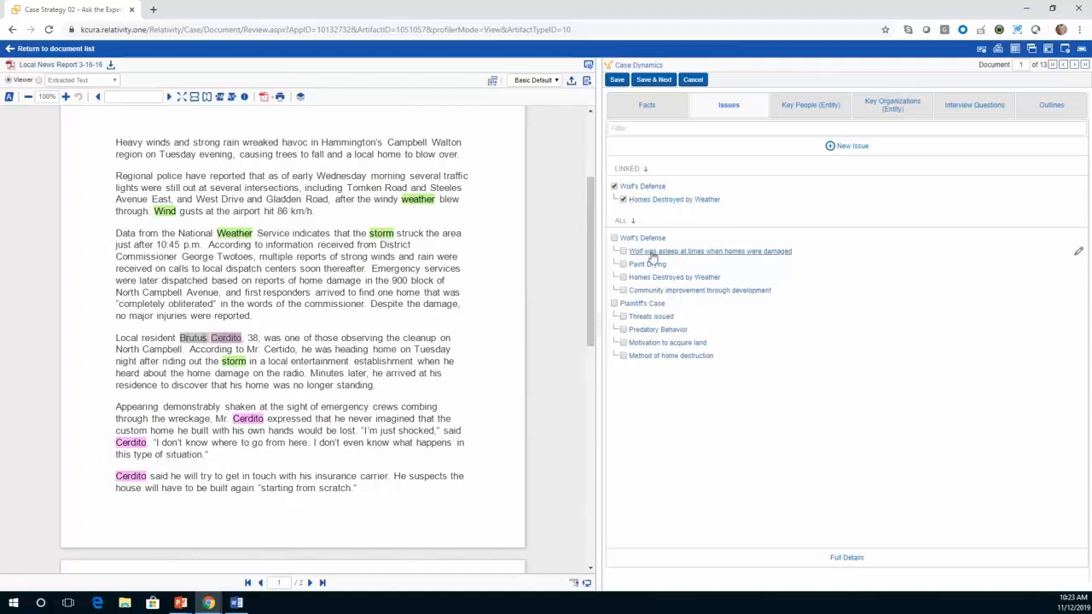
{"action": "left_click", "coordinate": [800, 109]}
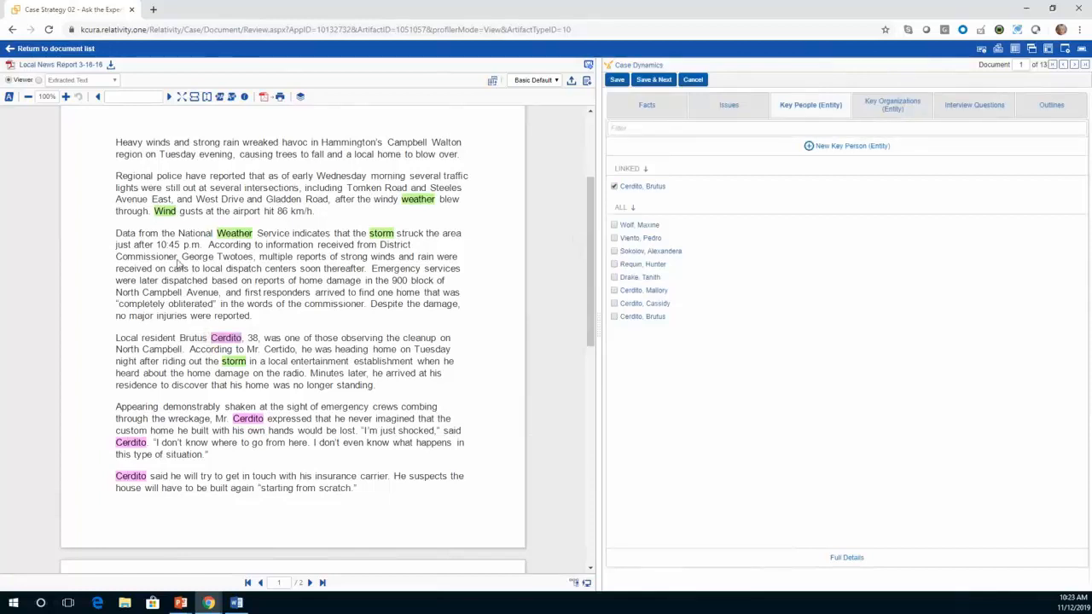
- Create a new Case Dynamics key person entity from the District Commissioner's name in the news report's text
{"action": "left_click_drag", "start_coordinate": [182, 260], "coordinate": [254, 261]}
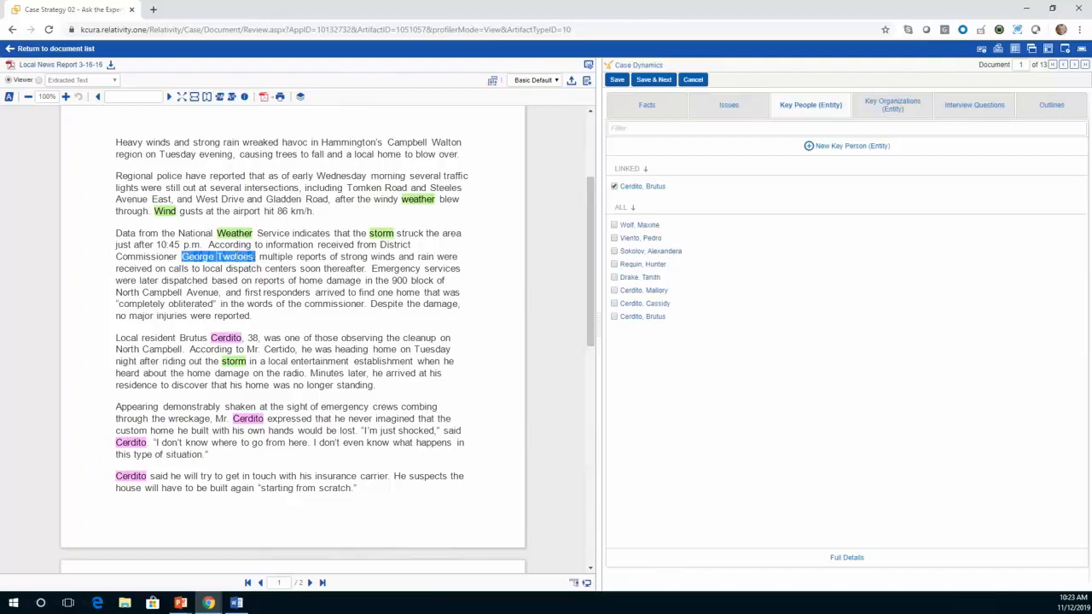
{"action": "right_click", "coordinate": [238, 260]}
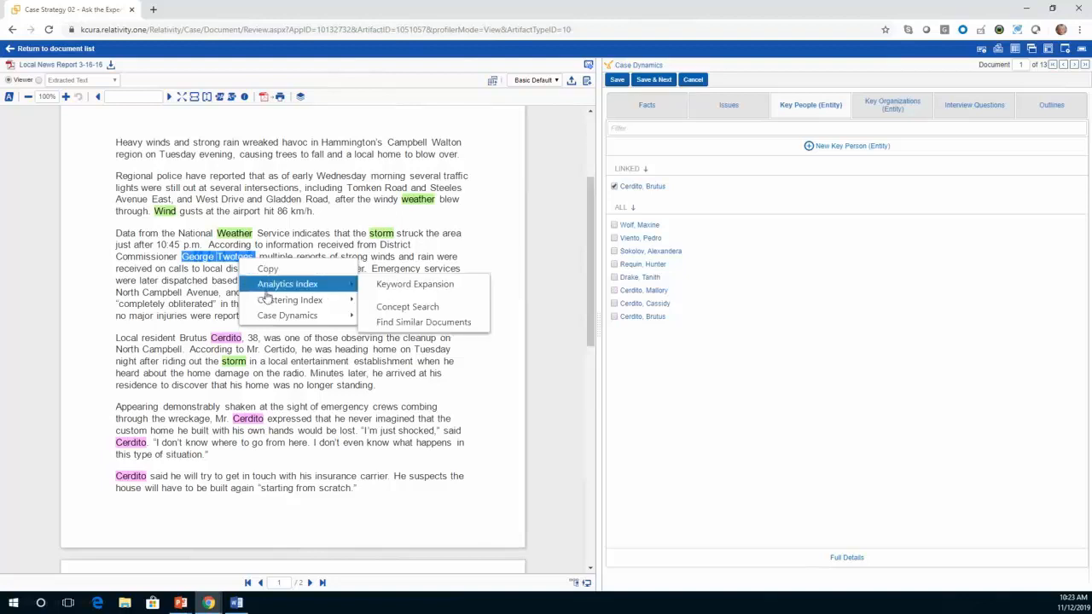
{"action": "mouse_move", "coordinate": [285, 316]}
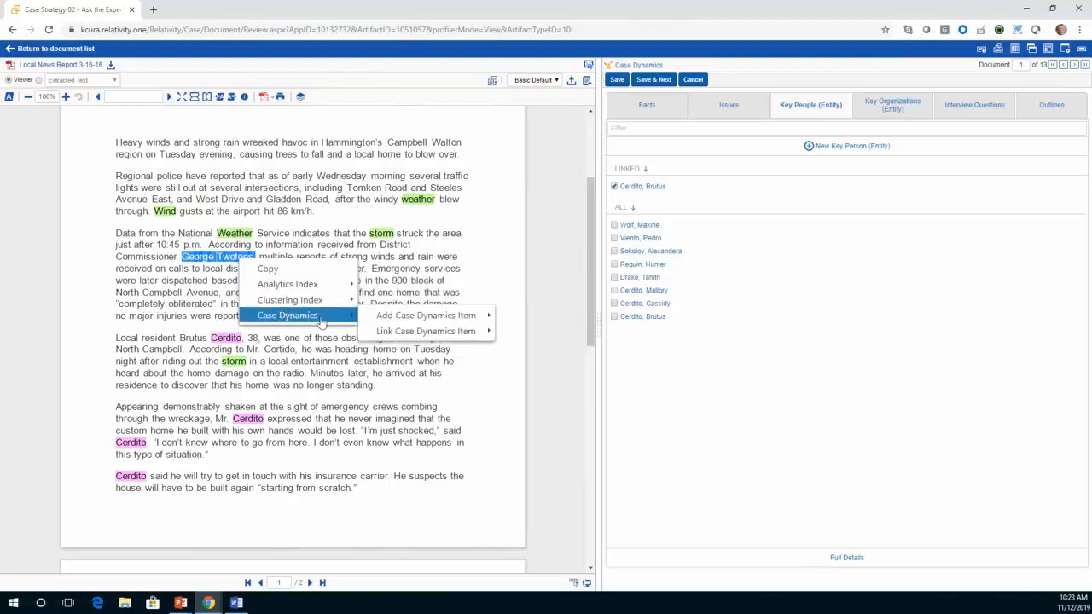
{"action": "mouse_move", "coordinate": [362, 323]}
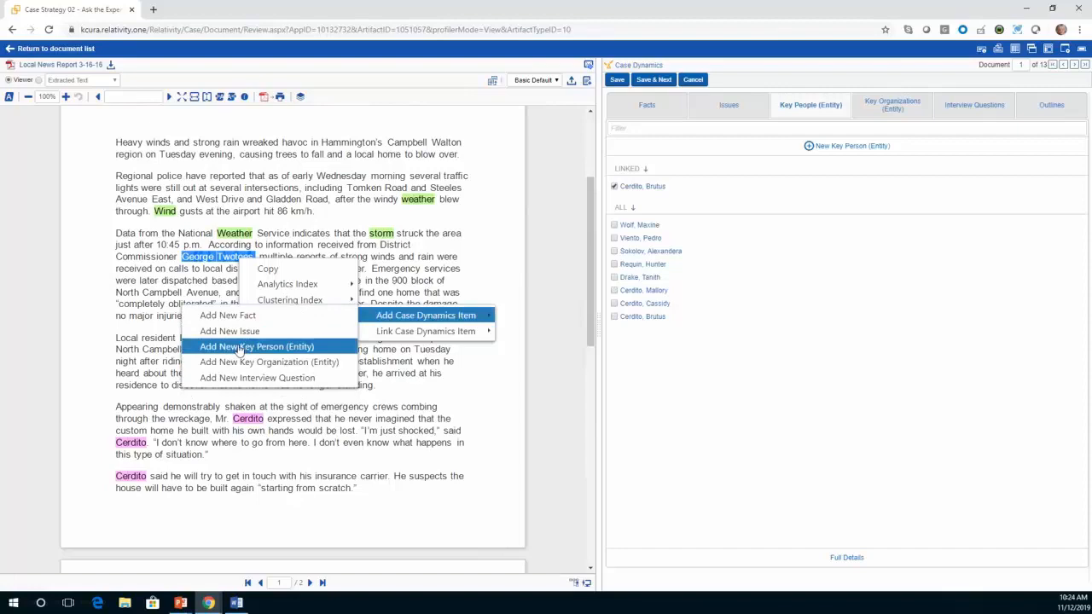
{"action": "left_click", "coordinate": [240, 346]}
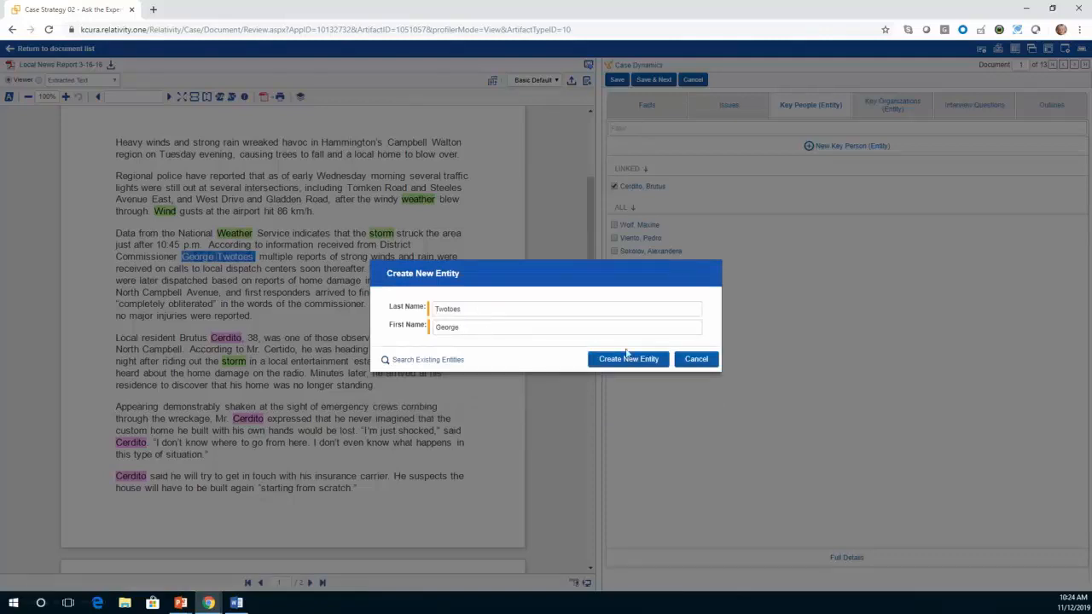
{"action": "left_click", "coordinate": [628, 359]}
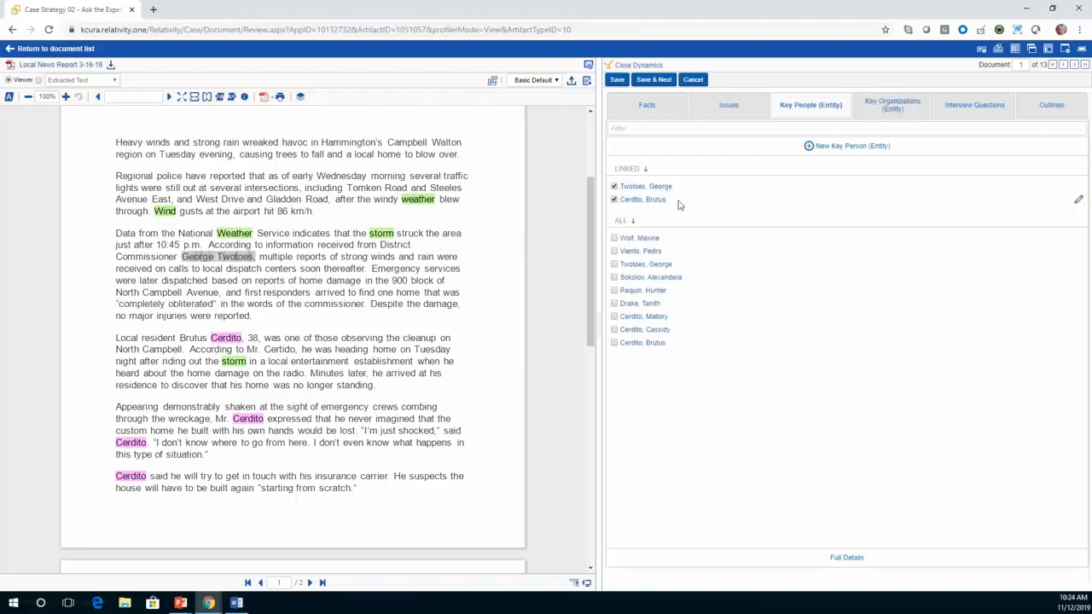
- Edit the District Commissioner's entity, set the role in litigation to Fact Witness, and save it
{"action": "left_click", "coordinate": [1078, 190]}
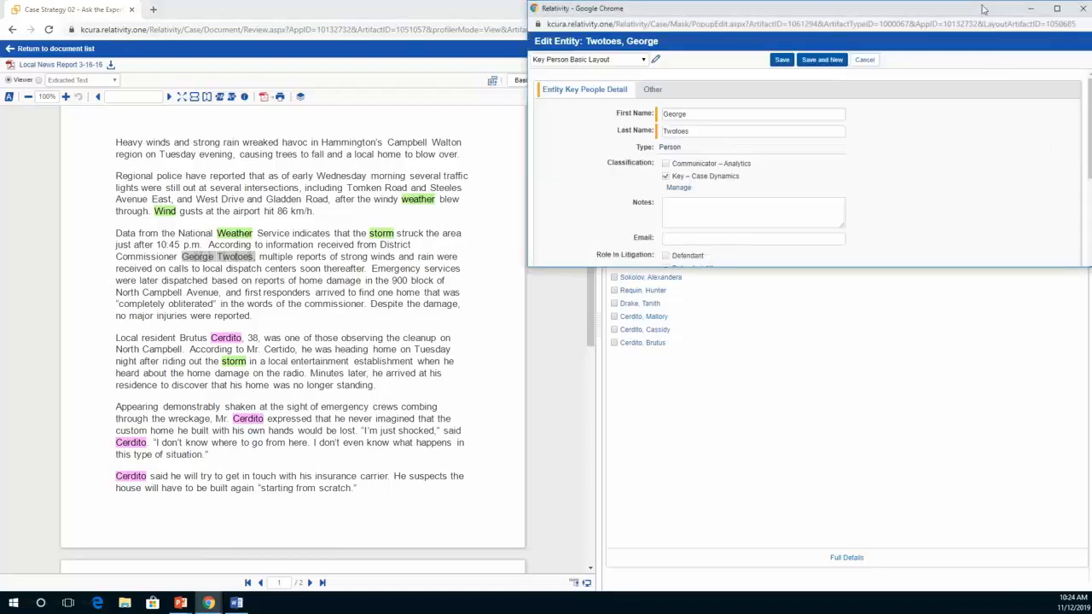
{"action": "left_click_drag", "start_coordinate": [983, 9], "coordinate": [717, 89]}
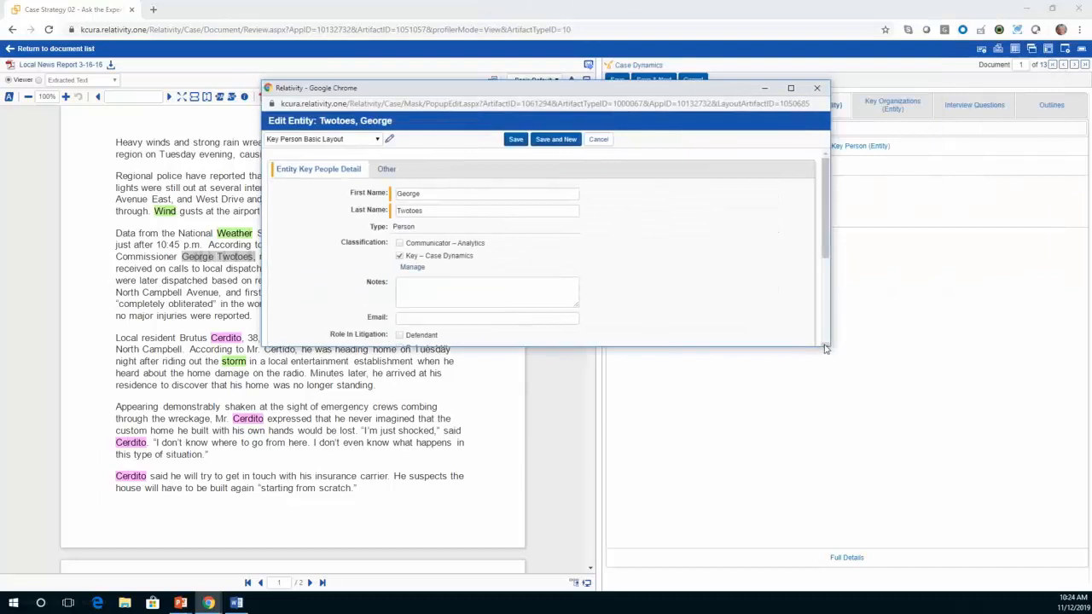
{"action": "left_click_drag", "start_coordinate": [827, 349], "coordinate": [842, 529]}
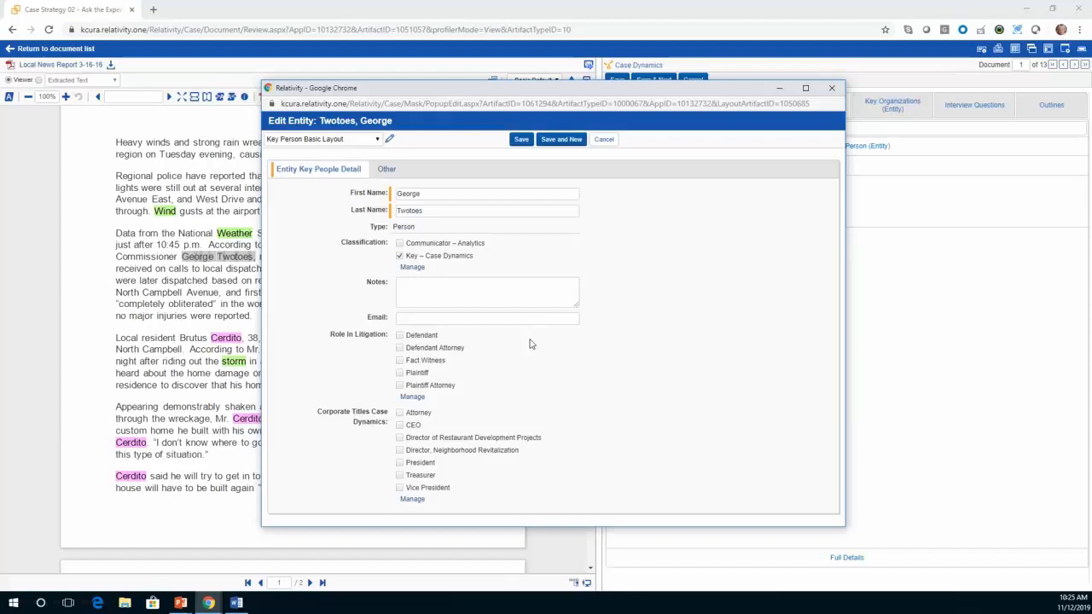
{"action": "left_click", "coordinate": [400, 361]}
{"action": "left_click", "coordinate": [465, 294]}
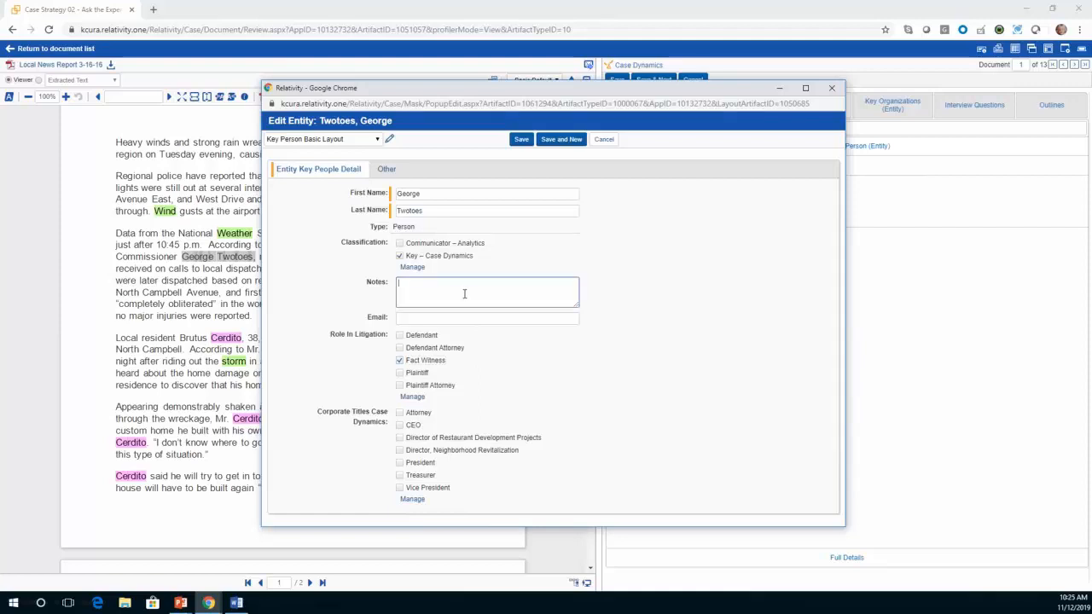
{"action": "left_click", "coordinate": [522, 141]}
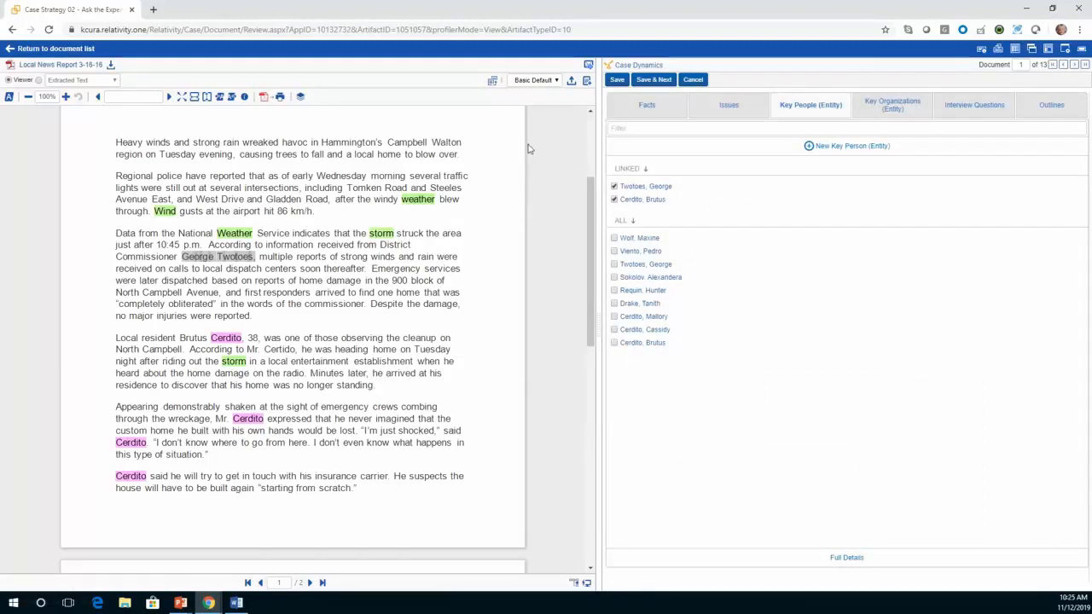
- Open the linked fact about the local resident's blown-down home and enlarge its detail window
{"action": "left_click", "coordinate": [647, 108]}
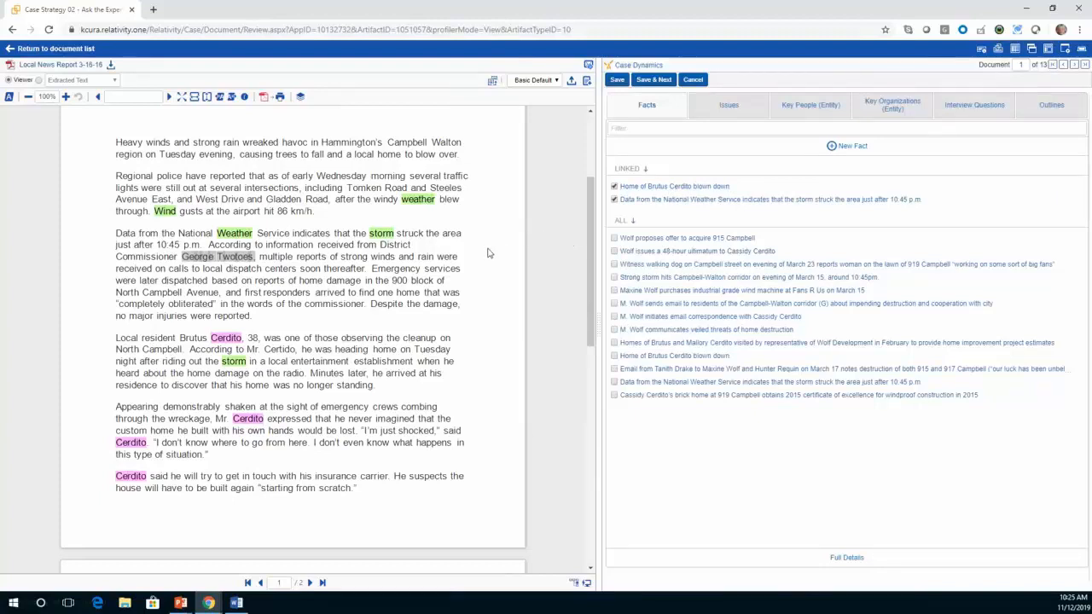
{"action": "left_click", "coordinate": [658, 189]}
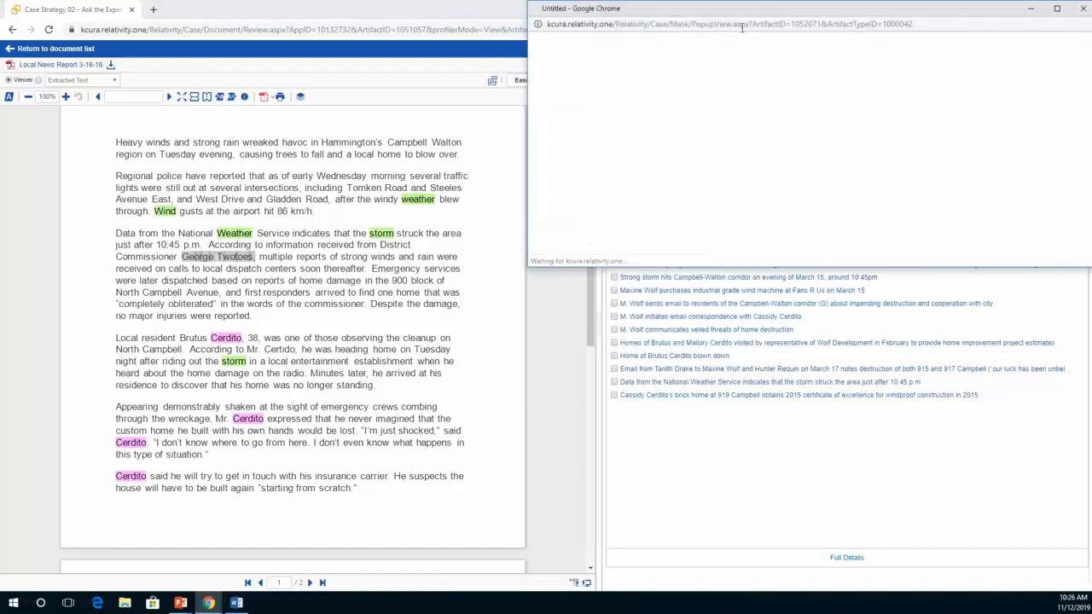
{"action": "left_click_drag", "start_coordinate": [756, 8], "coordinate": [539, 100]}
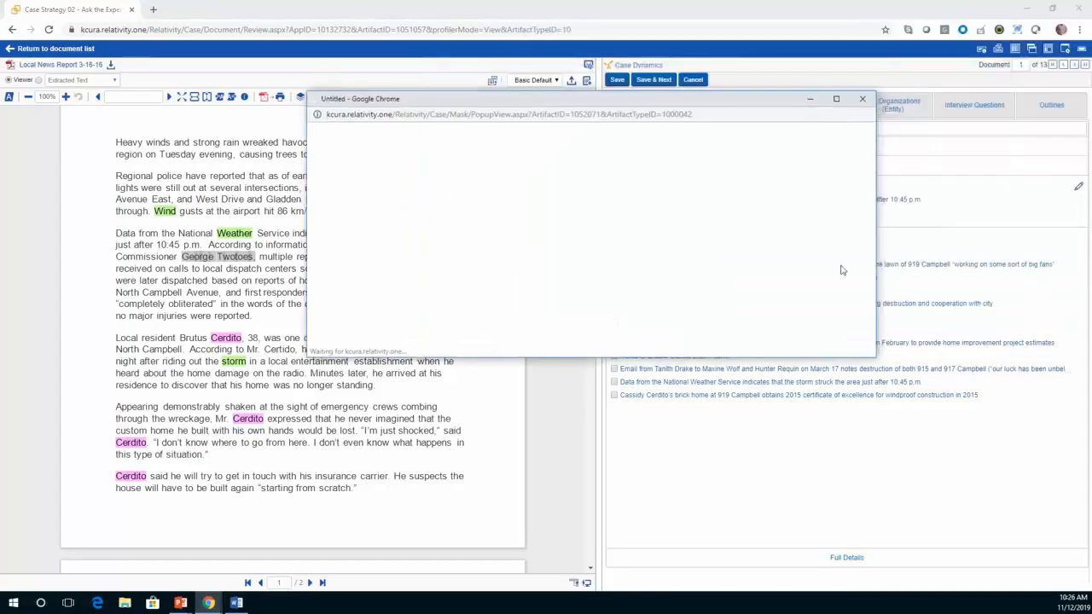
{"action": "left_click_drag", "start_coordinate": [875, 357], "coordinate": [887, 510]}
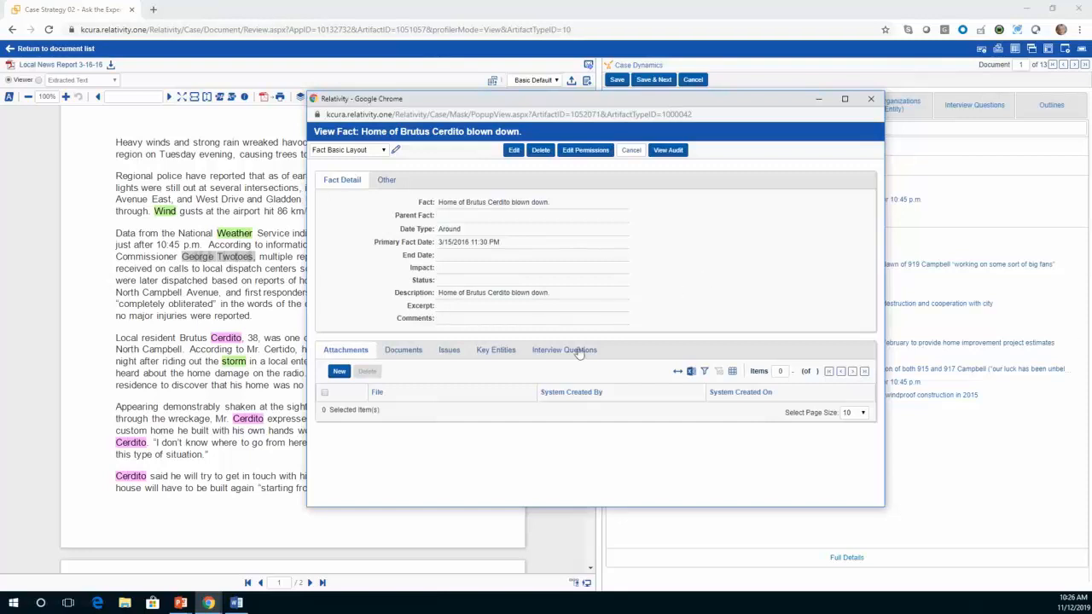
- Link the plaintiff whose home was blown down to the fact as a key entity, check its key entities and issues, and close it
{"action": "left_click", "coordinate": [494, 350]}
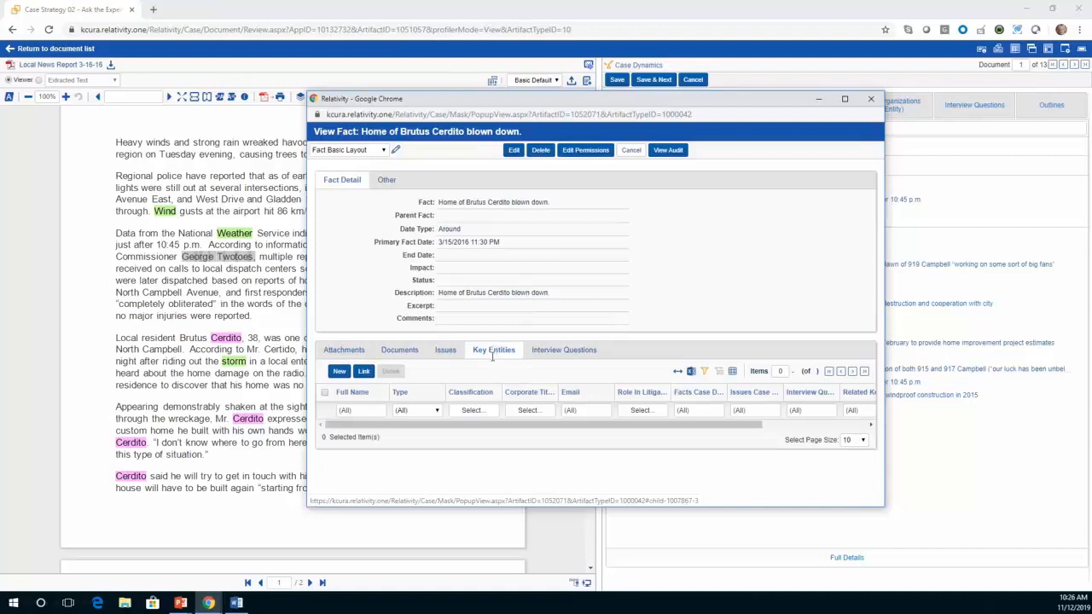
{"action": "left_click", "coordinate": [363, 371]}
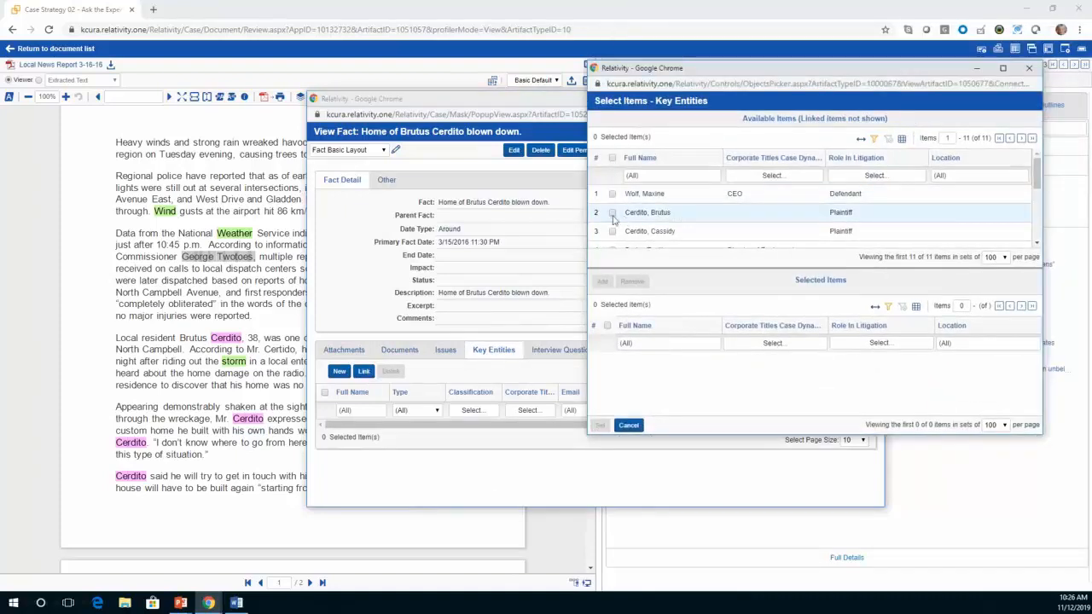
{"action": "left_click", "coordinate": [612, 215]}
{"action": "left_click", "coordinate": [602, 281]}
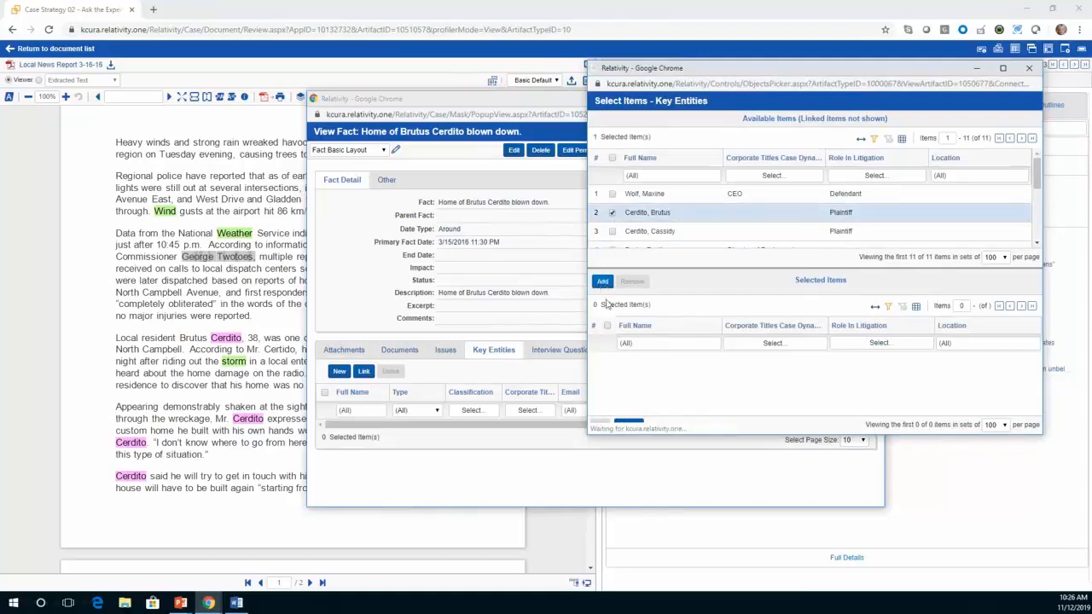
{"action": "left_click", "coordinate": [600, 425]}
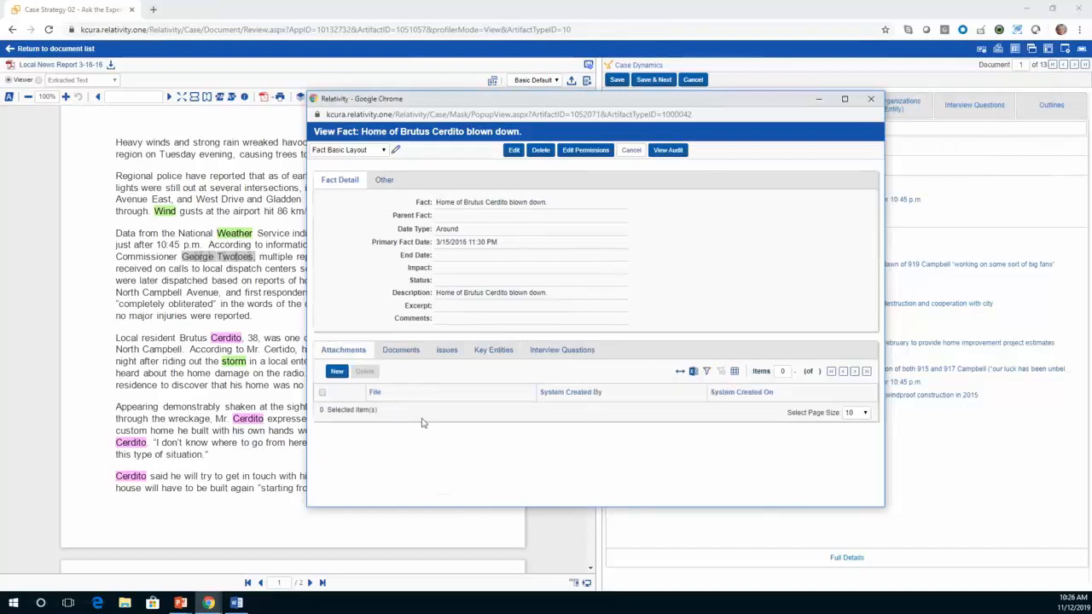
{"action": "left_click", "coordinate": [493, 351]}
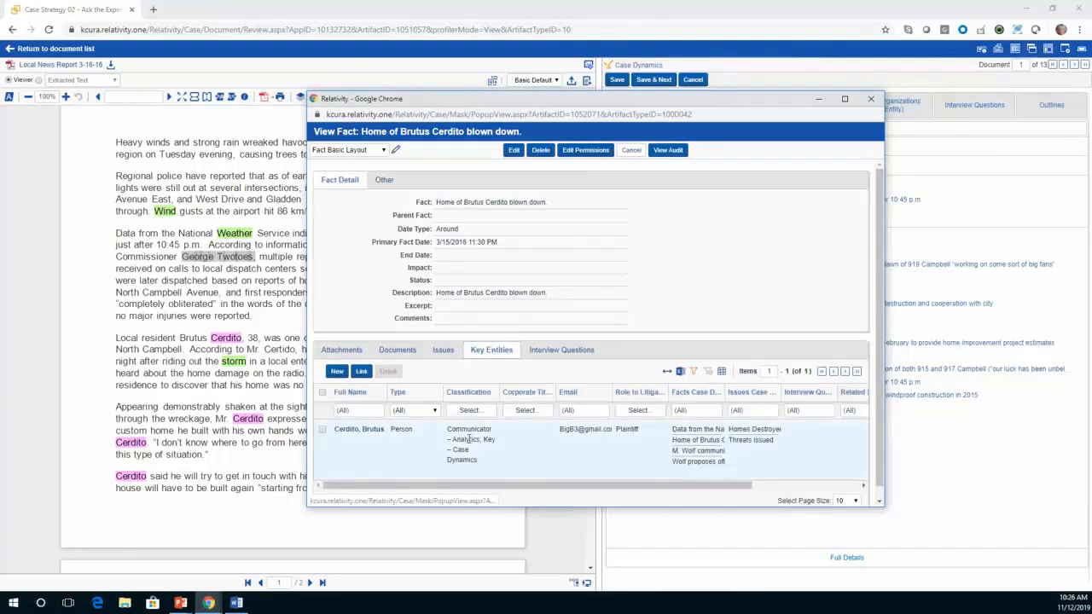
{"action": "left_click", "coordinate": [444, 351]}
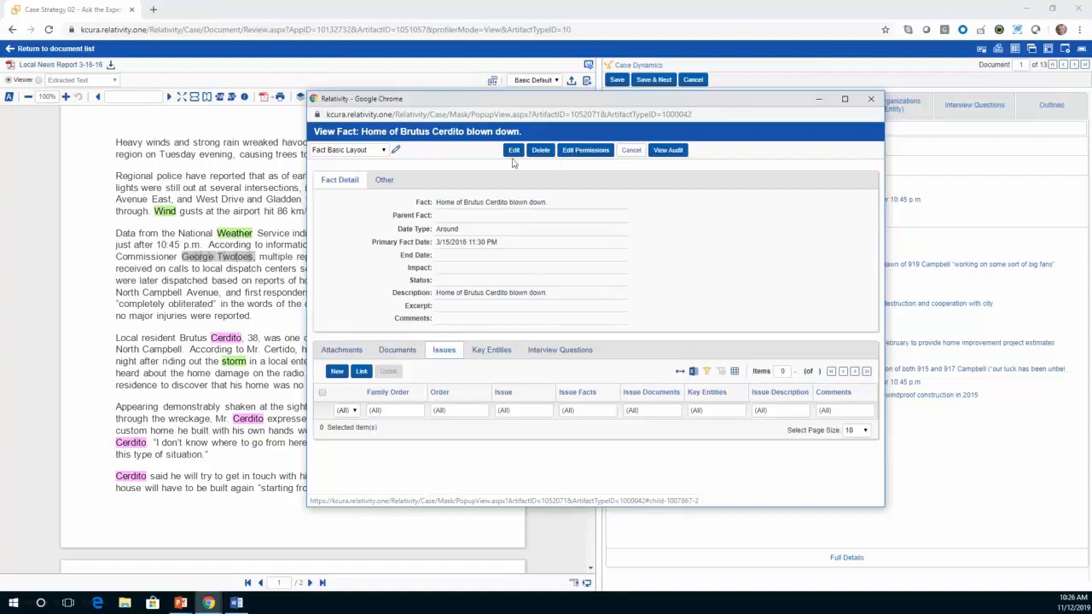
{"action": "left_click", "coordinate": [879, 100]}
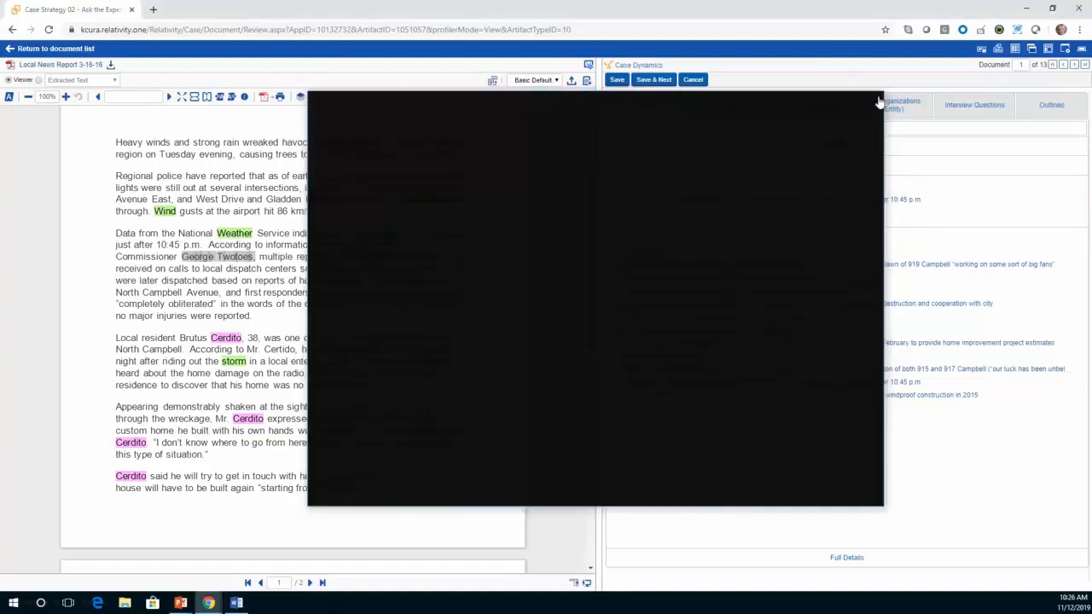
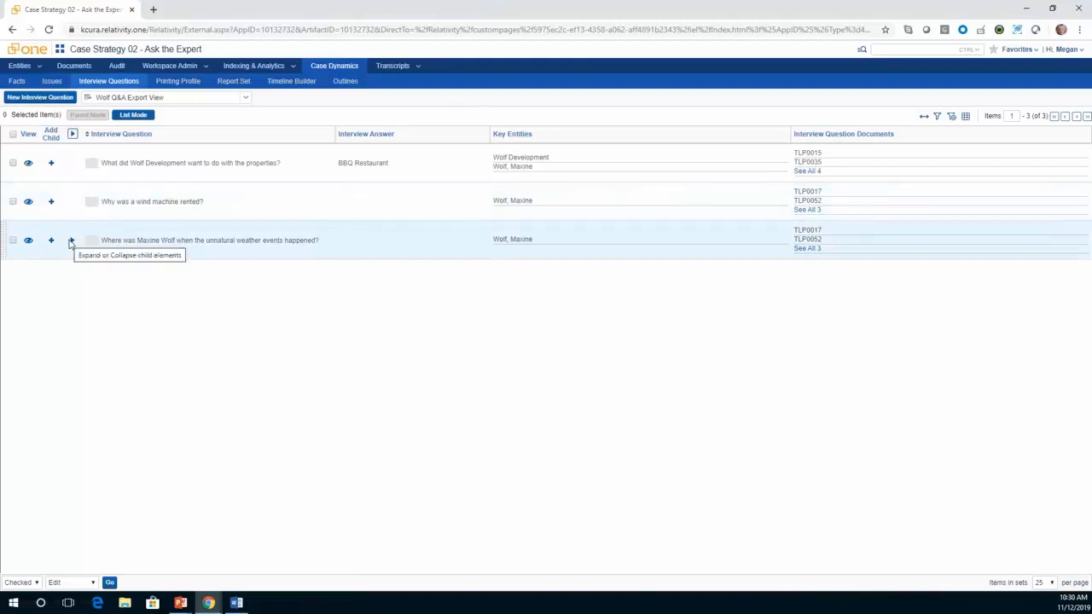
- Expand the child questions under the interview question about the defendant's whereabouts during the unnatural weather events
{"action": "left_click", "coordinate": [70, 241]}
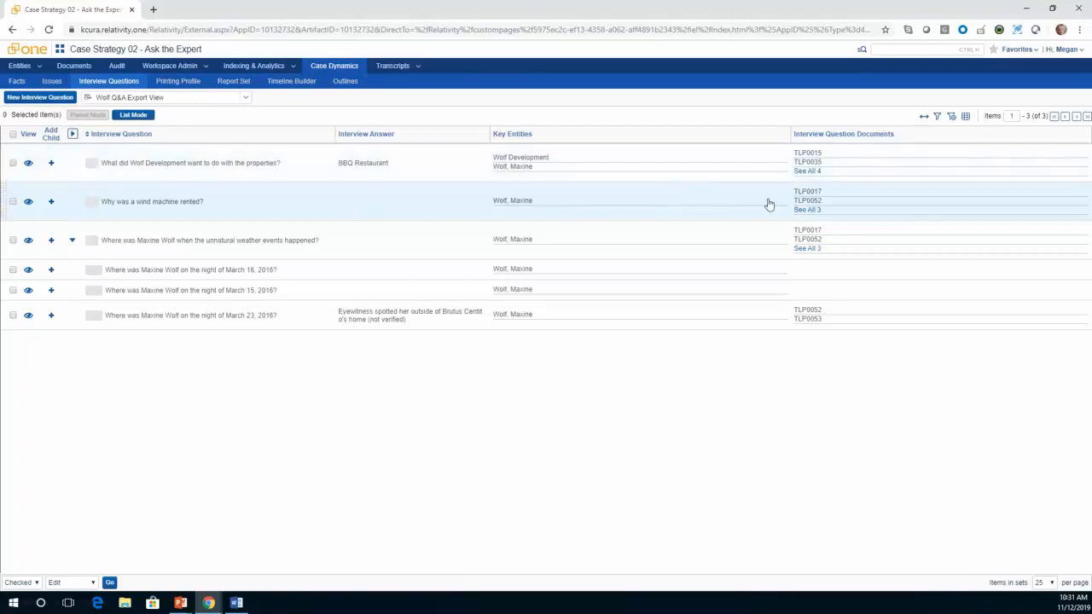
- Export all interview questions in the Wolf Q&A Export View to a CSV file
{"action": "mouse_move", "coordinate": [817, 201]}
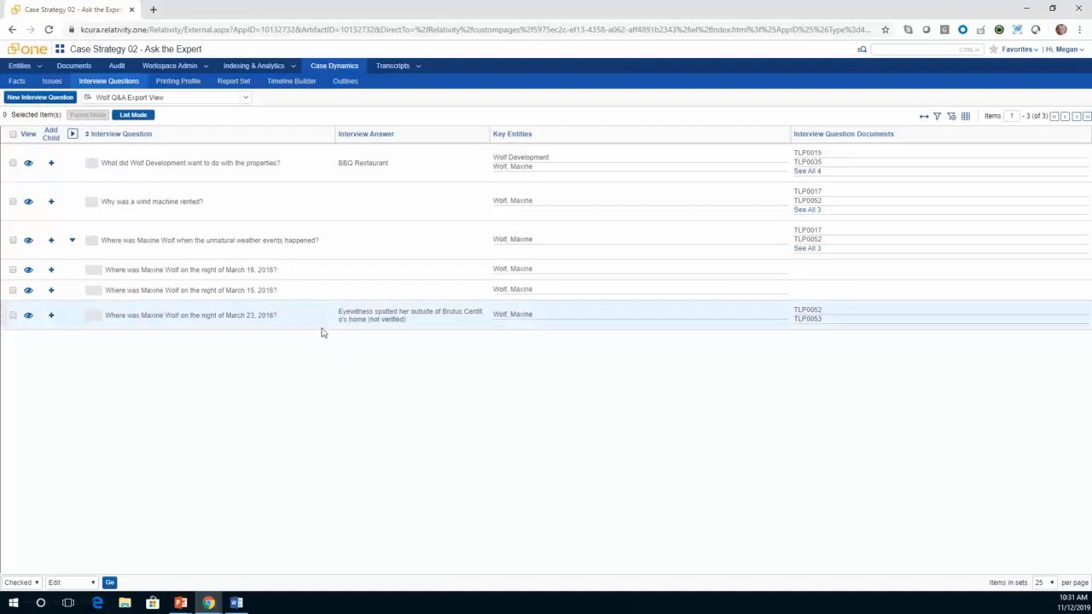
{"action": "left_click", "coordinate": [21, 583]}
{"action": "left_click", "coordinate": [17, 559]}
{"action": "left_click", "coordinate": [68, 584]}
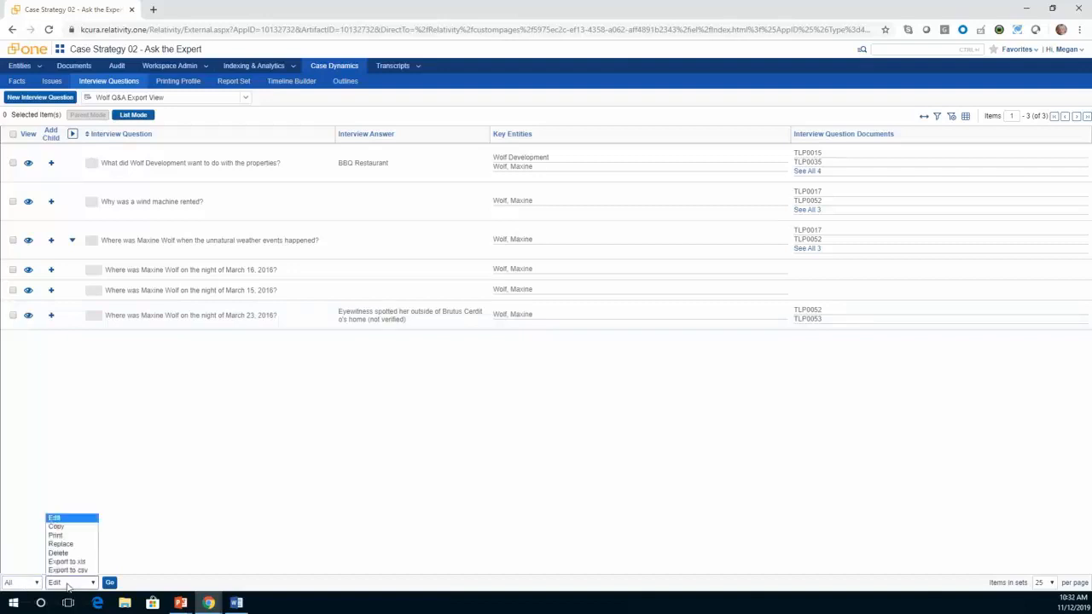
{"action": "left_click", "coordinate": [67, 571]}
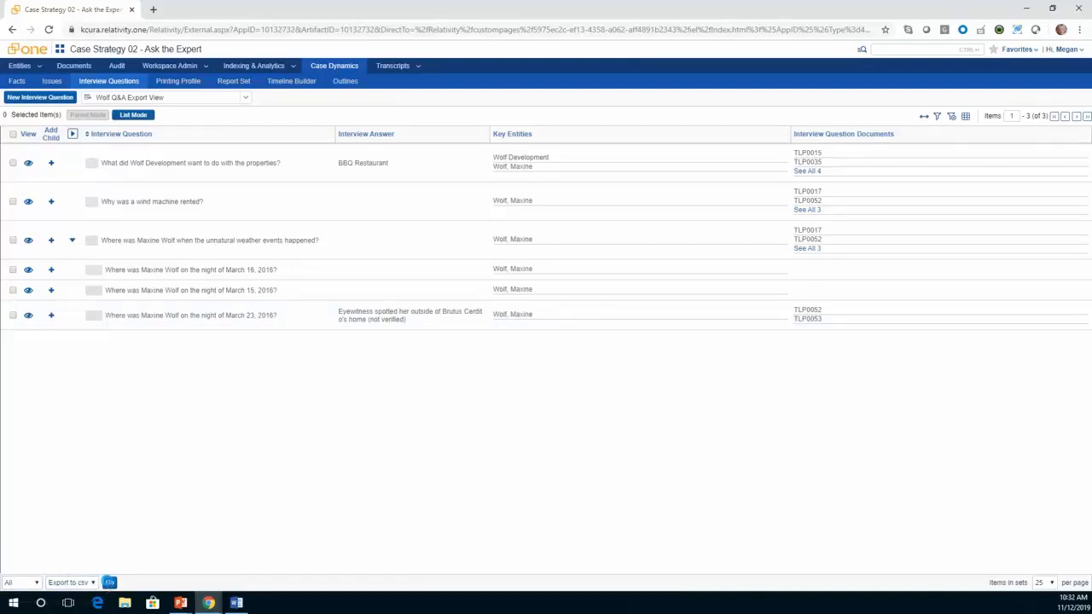
{"action": "left_click", "coordinate": [109, 583]}
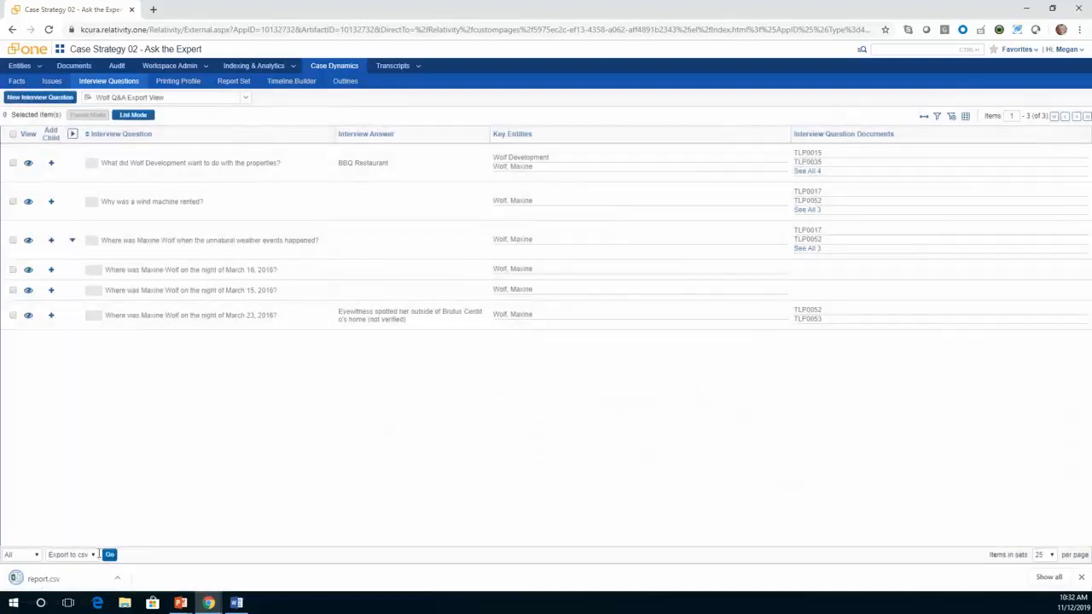
- Open the exported report.csv in Excel, fit all column widths to their contents, and review the columns through Interview Question Documents
{"action": "left_click", "coordinate": [42, 585]}
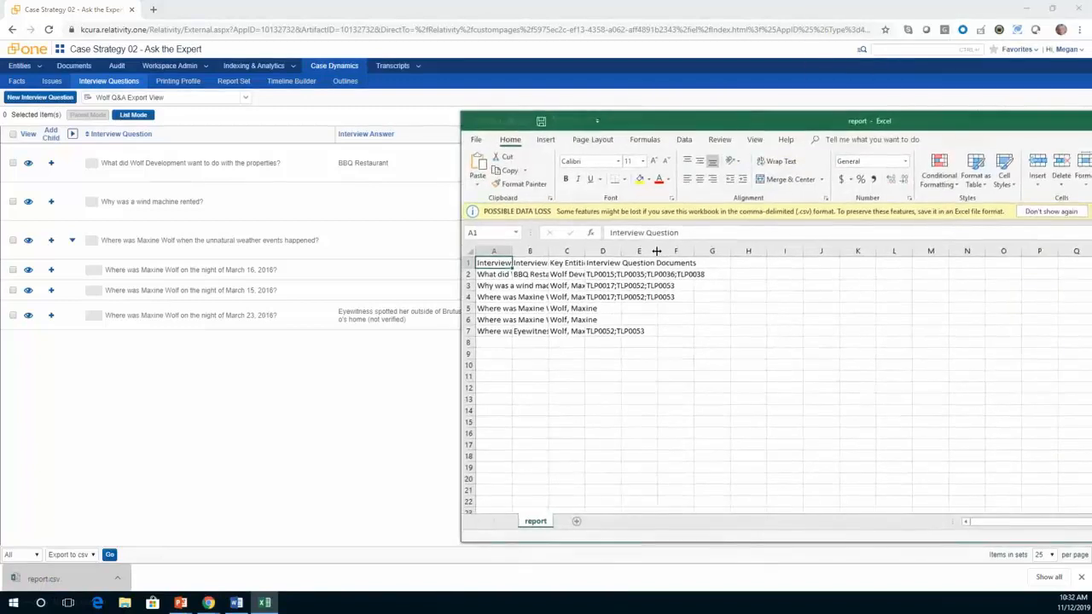
{"action": "left_click", "coordinate": [469, 252]}
{"action": "double_click", "coordinate": [512, 251]}
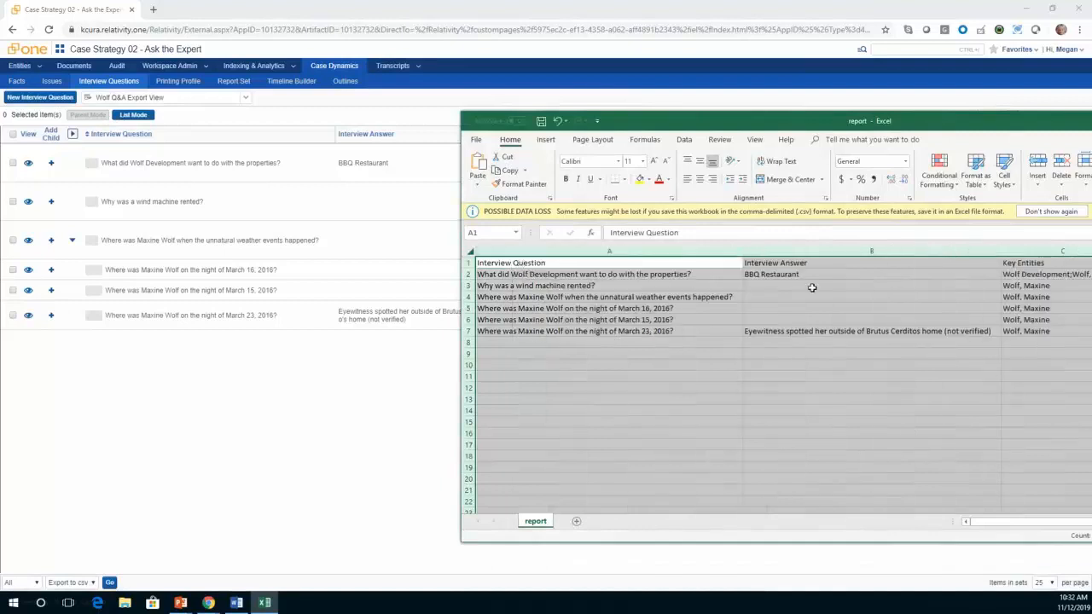
{"action": "left_click", "coordinate": [812, 288]}
{"action": "left_click_drag", "start_coordinate": [997, 524], "coordinate": [1018, 524]}
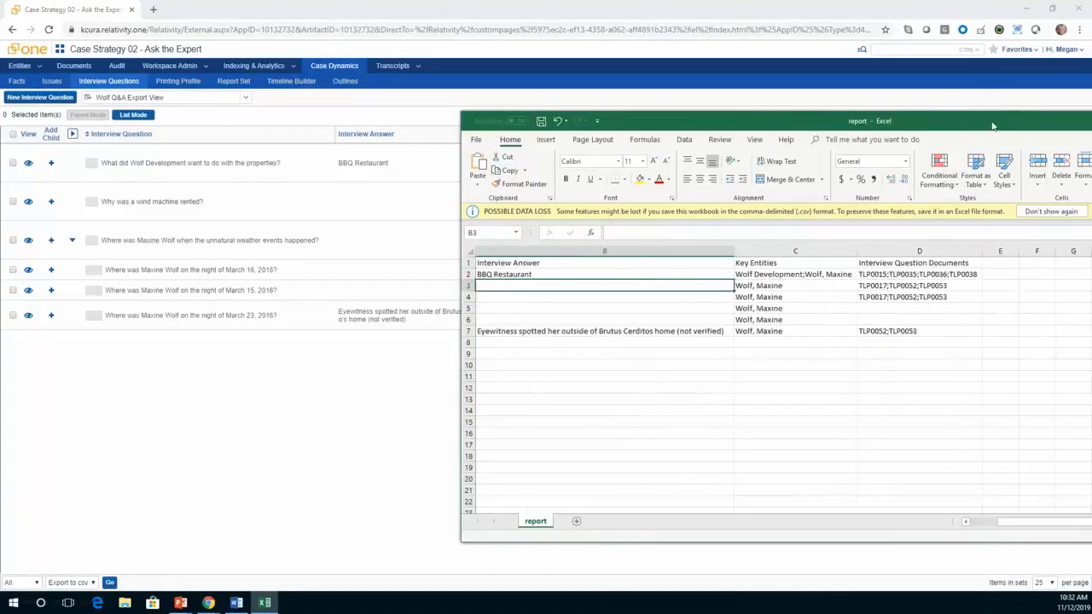
{"action": "left_click_drag", "start_coordinate": [992, 123], "coordinate": [1091, 123]}
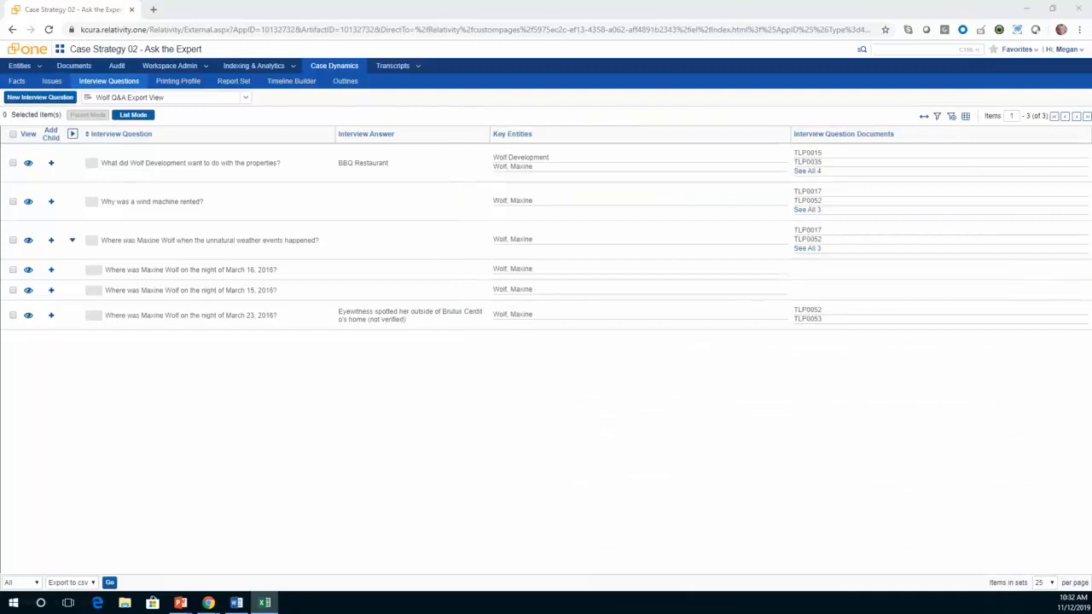
- Mass print all interview questions to PDF using the Deposition Prep - Q&A Report profile
{"action": "left_click", "coordinate": [82, 583]}
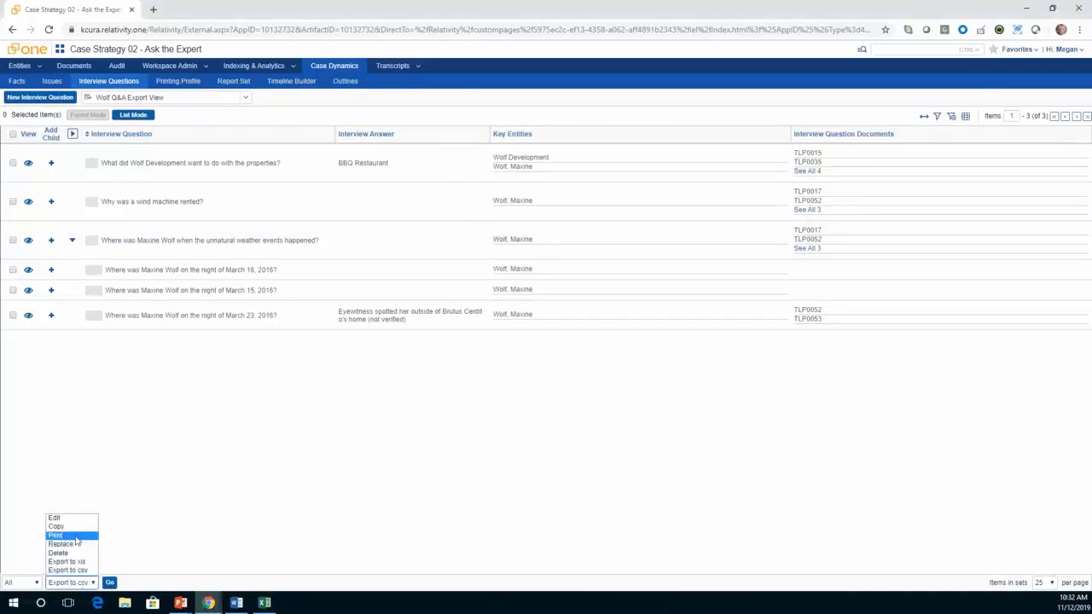
{"action": "left_click", "coordinate": [76, 540]}
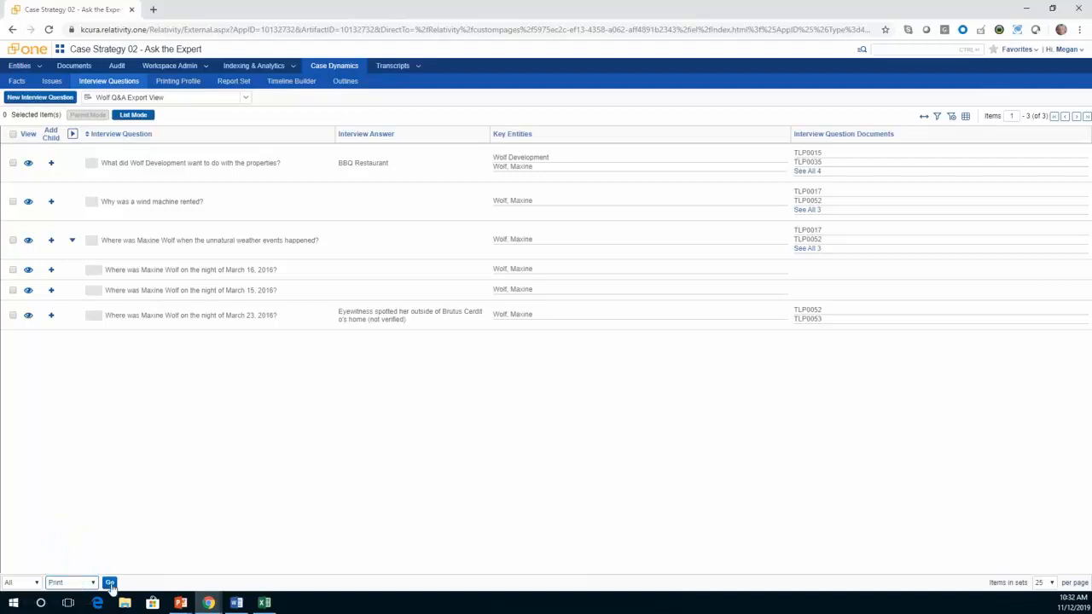
{"action": "left_click", "coordinate": [109, 583]}
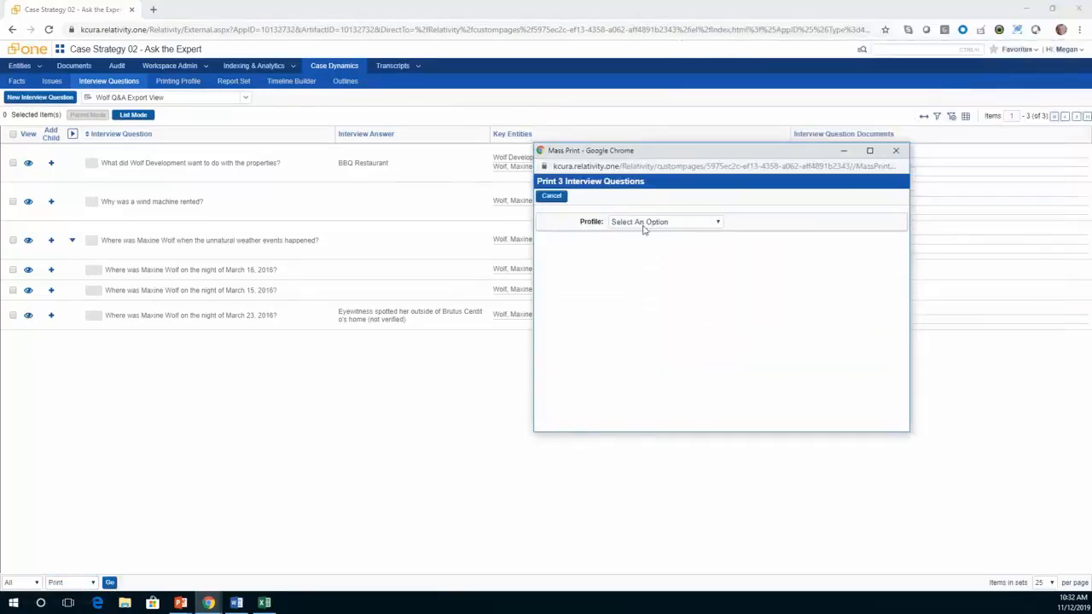
{"action": "left_click", "coordinate": [645, 225]}
{"action": "left_click", "coordinate": [646, 245]}
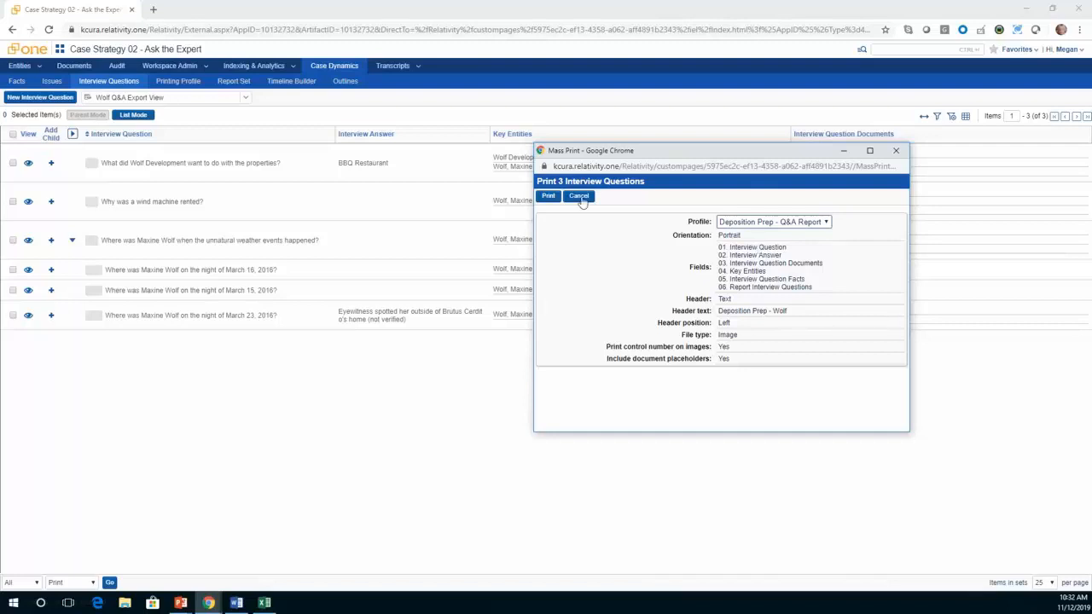
{"action": "left_click", "coordinate": [548, 196]}
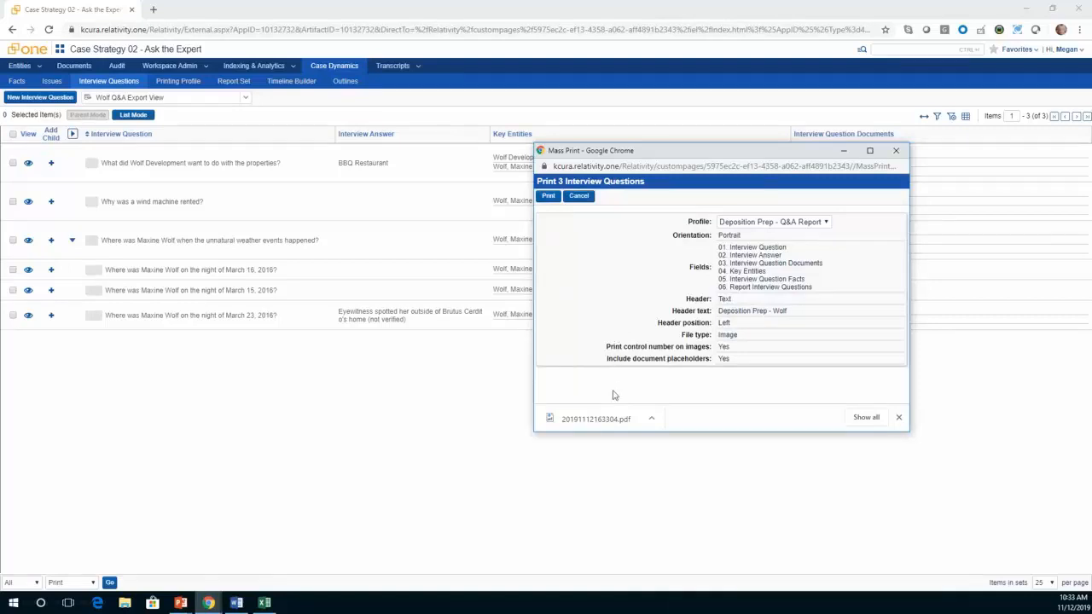
- Open the printed deposition prep PDF, examine the question page and the linked e-mails behind it, and close it
{"action": "left_click", "coordinate": [597, 418]}
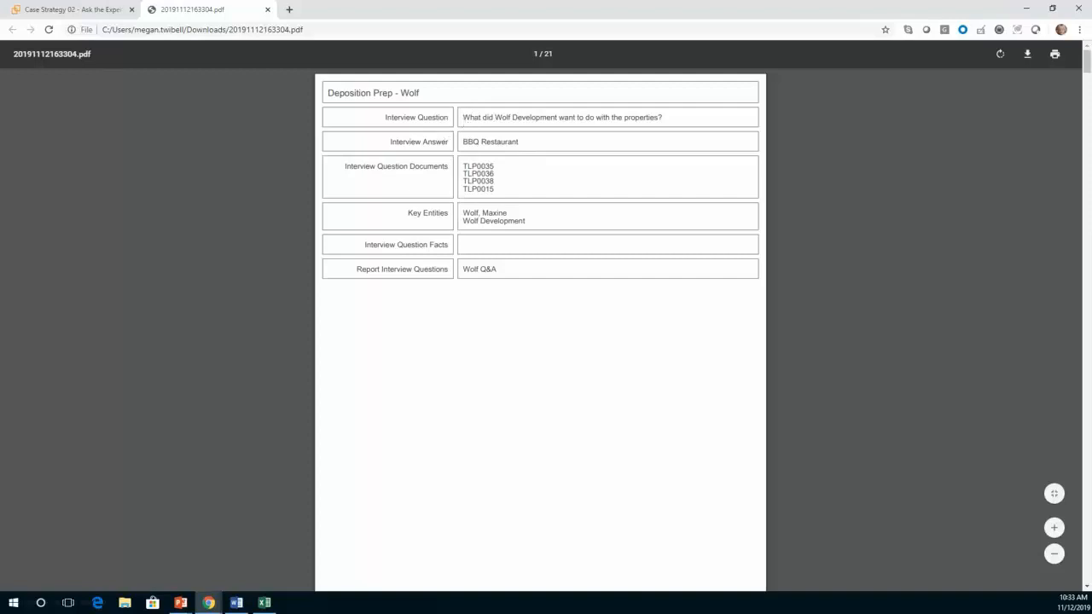
{"action": "key", "text": "alt+Tab"}
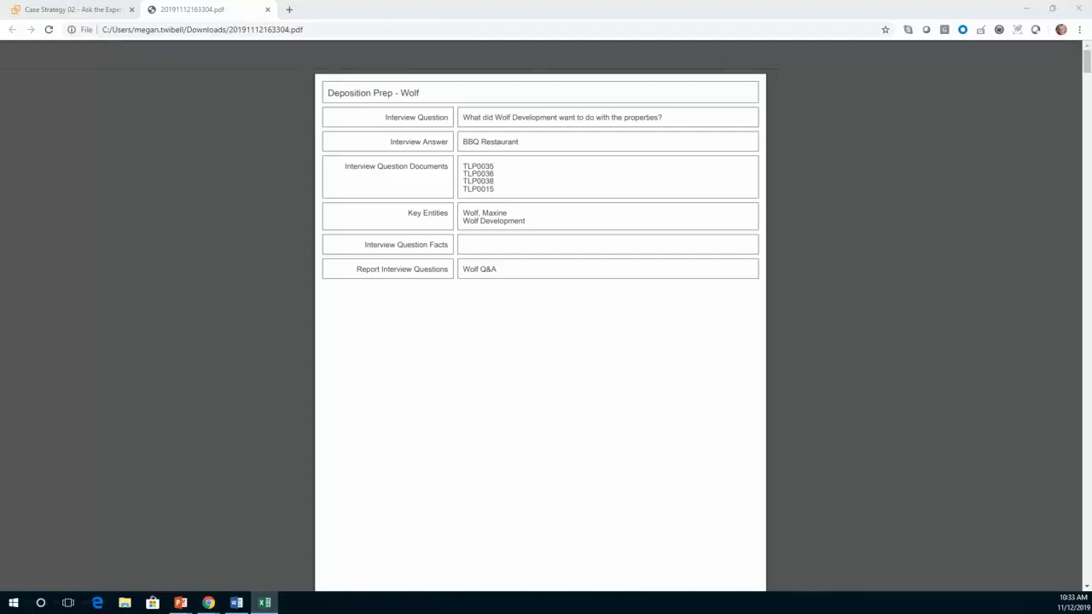
{"action": "left_click_drag", "start_coordinate": [1091, 145], "coordinate": [468, 338]}
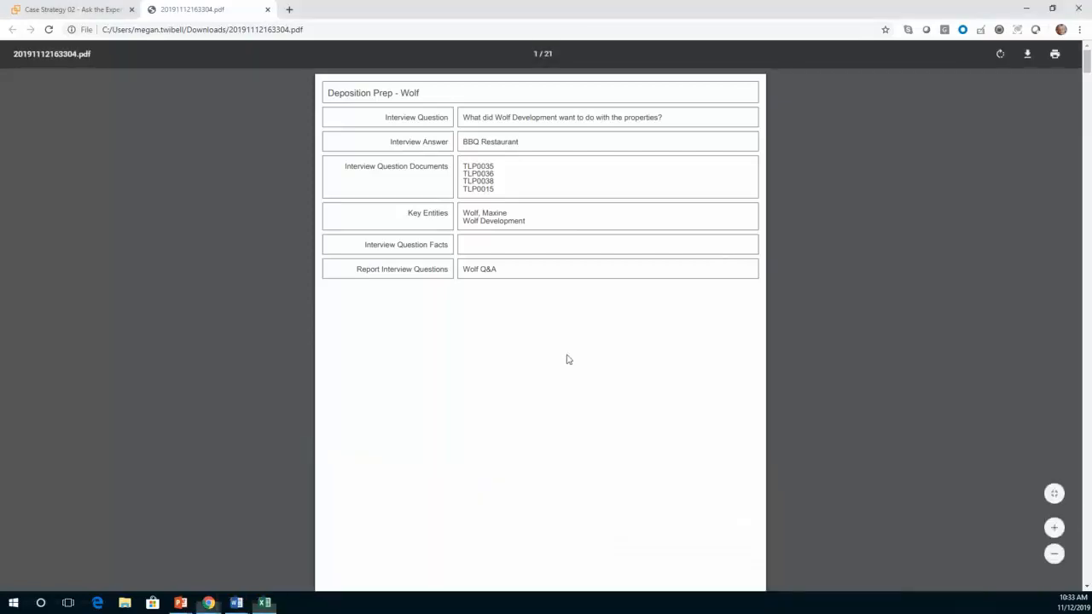
{"action": "scroll", "coordinate": [568, 355], "scroll_direction": "down", "scroll_amount": 2}
{"action": "scroll", "coordinate": [567, 355], "scroll_direction": "down", "scroll_amount": 5}
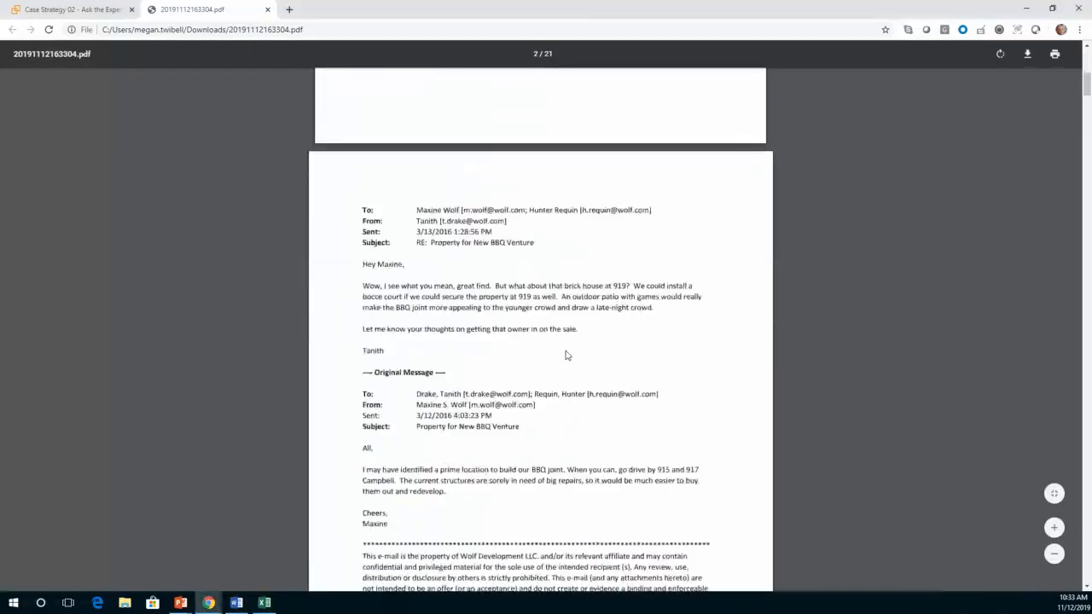
{"action": "scroll", "coordinate": [568, 355], "scroll_direction": "down", "scroll_amount": 3}
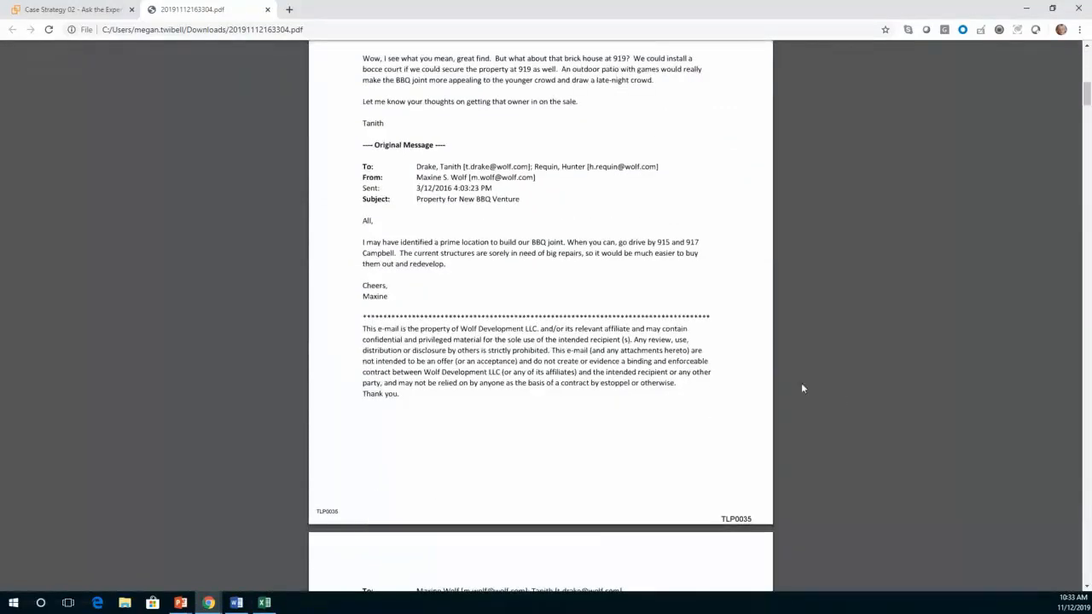
{"action": "scroll", "coordinate": [719, 397], "scroll_direction": "down", "scroll_amount": 5}
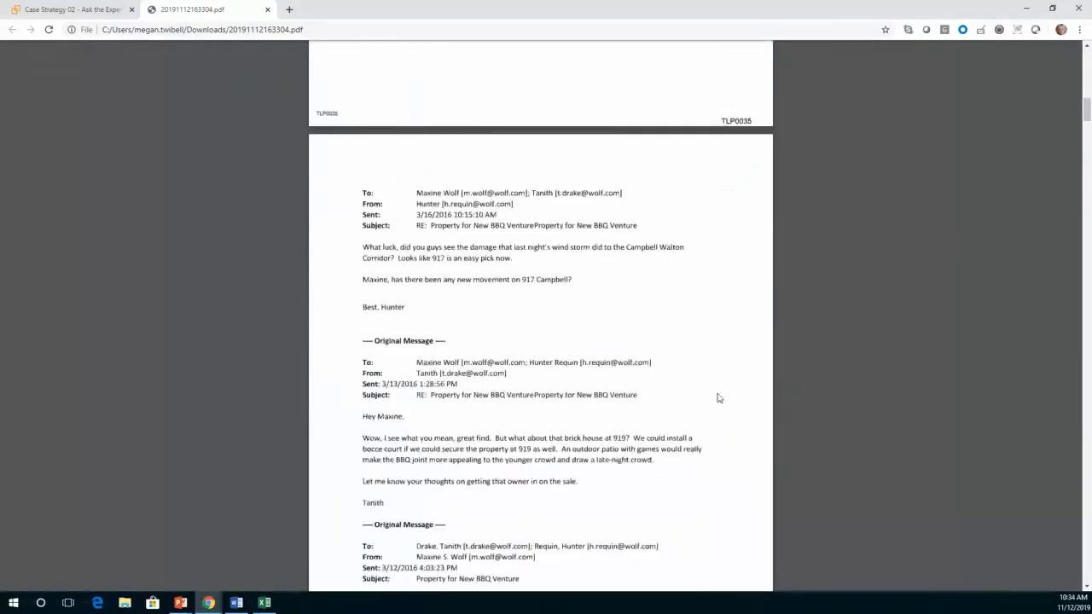
{"action": "scroll", "coordinate": [719, 396], "scroll_direction": "down", "scroll_amount": 3}
{"action": "scroll", "coordinate": [719, 398], "scroll_direction": "down", "scroll_amount": 4}
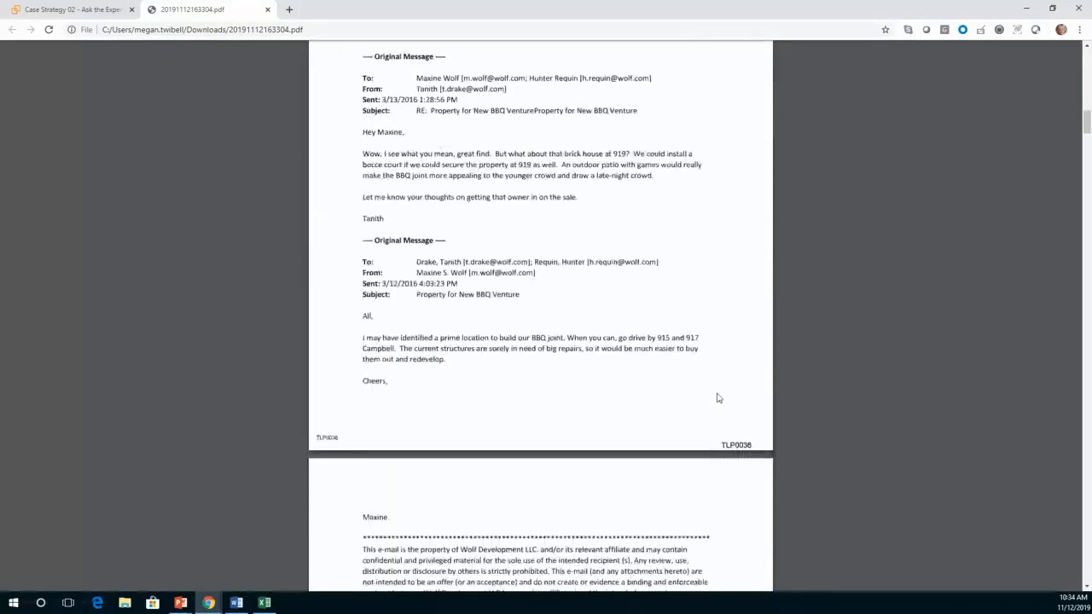
{"action": "scroll", "coordinate": [714, 401], "scroll_direction": "up", "scroll_amount": 2}
{"action": "scroll", "coordinate": [711, 403], "scroll_direction": "up", "scroll_amount": 4}
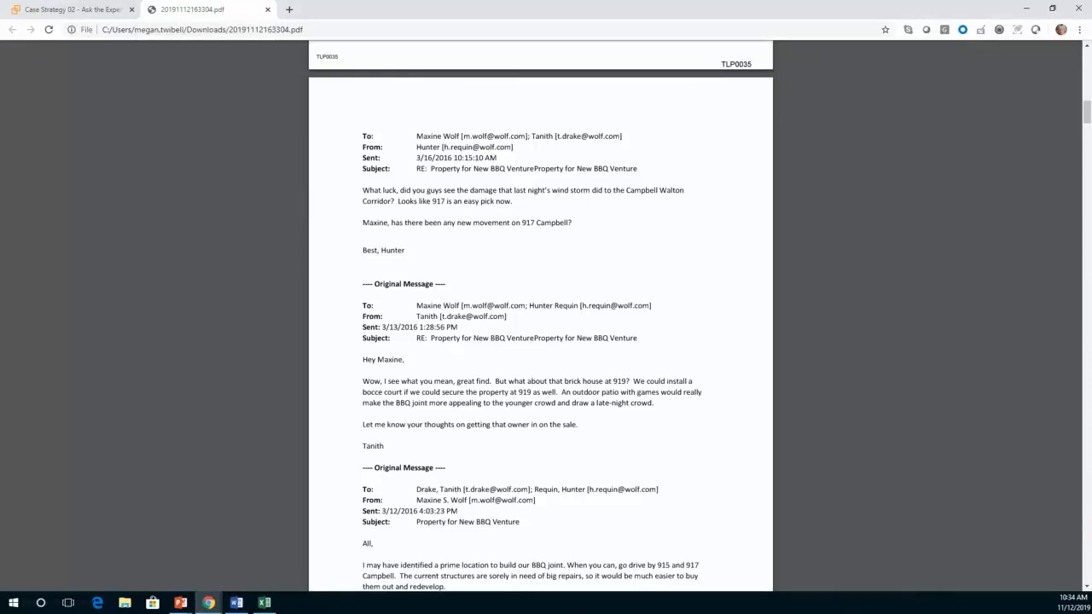
{"action": "left_click", "coordinate": [267, 11]}
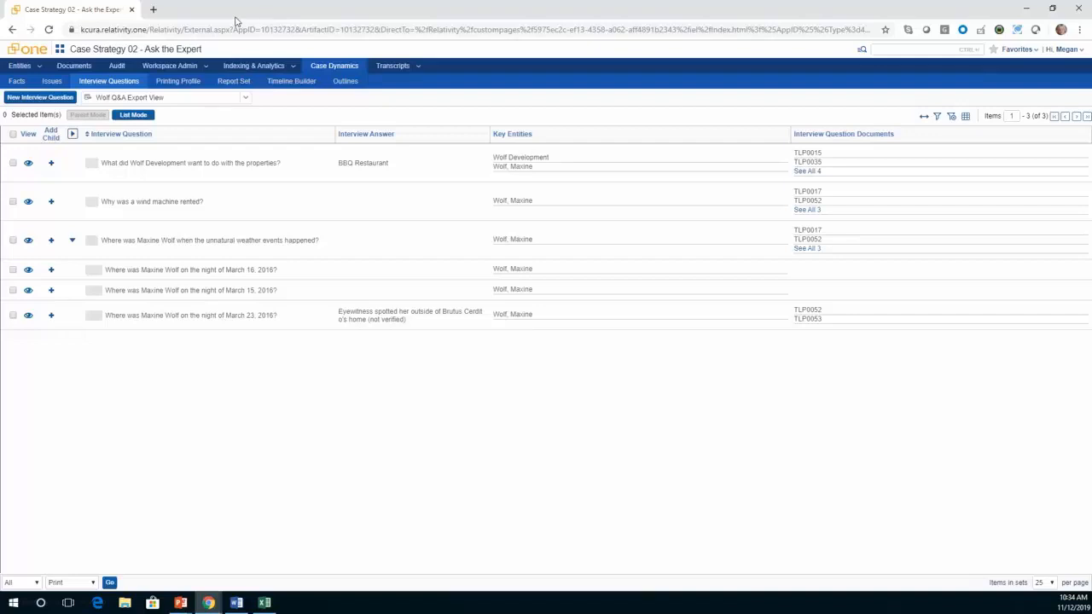
- Show the workspace's document list with No Dashboard applied
{"action": "left_click", "coordinate": [81, 67]}
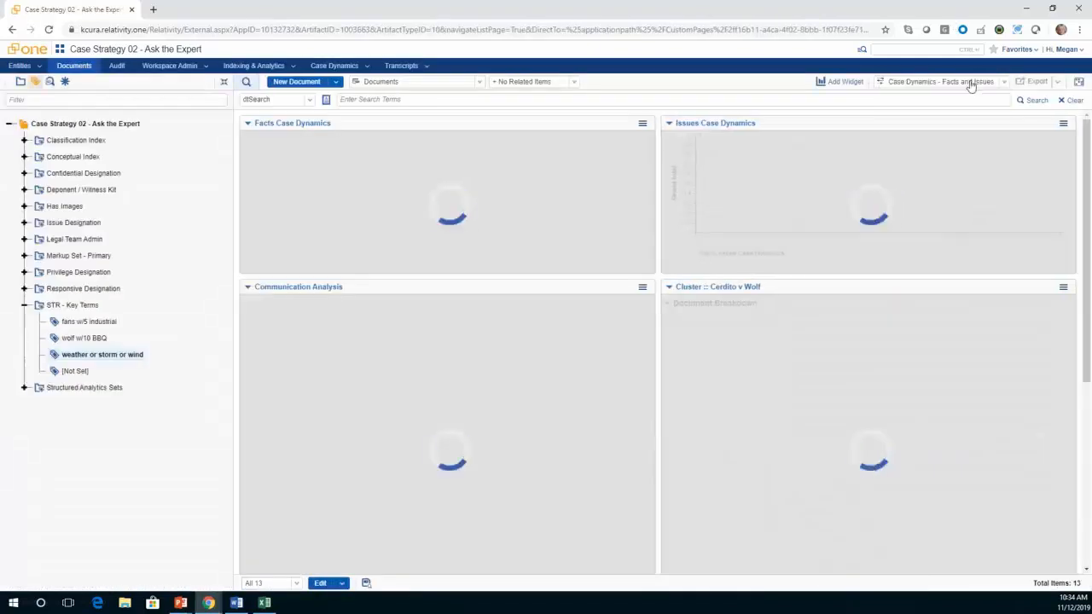
{"action": "left_click", "coordinate": [973, 81]}
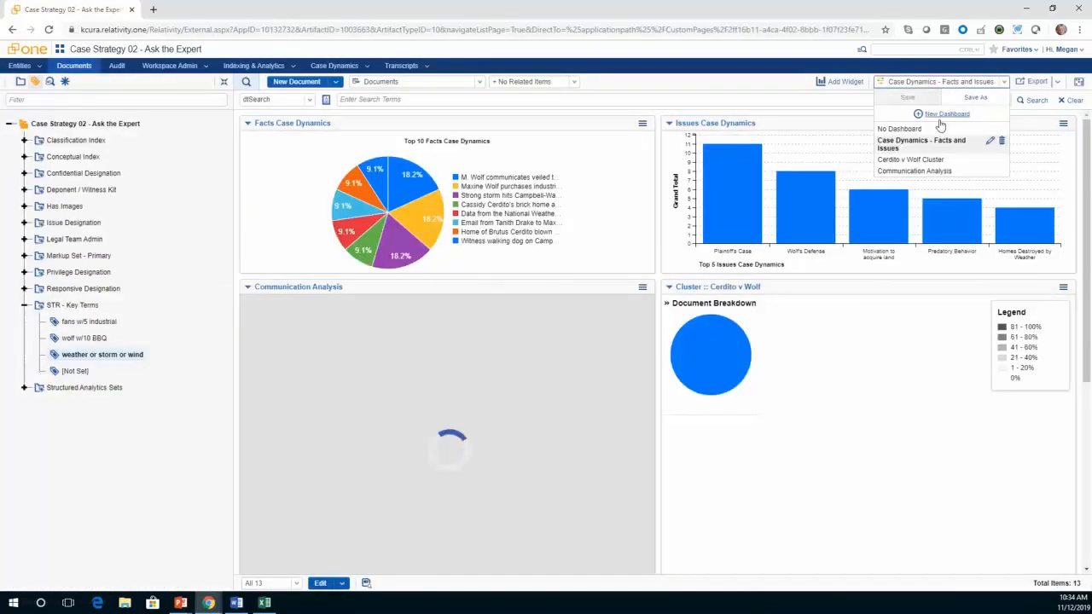
{"action": "left_click", "coordinate": [910, 129]}
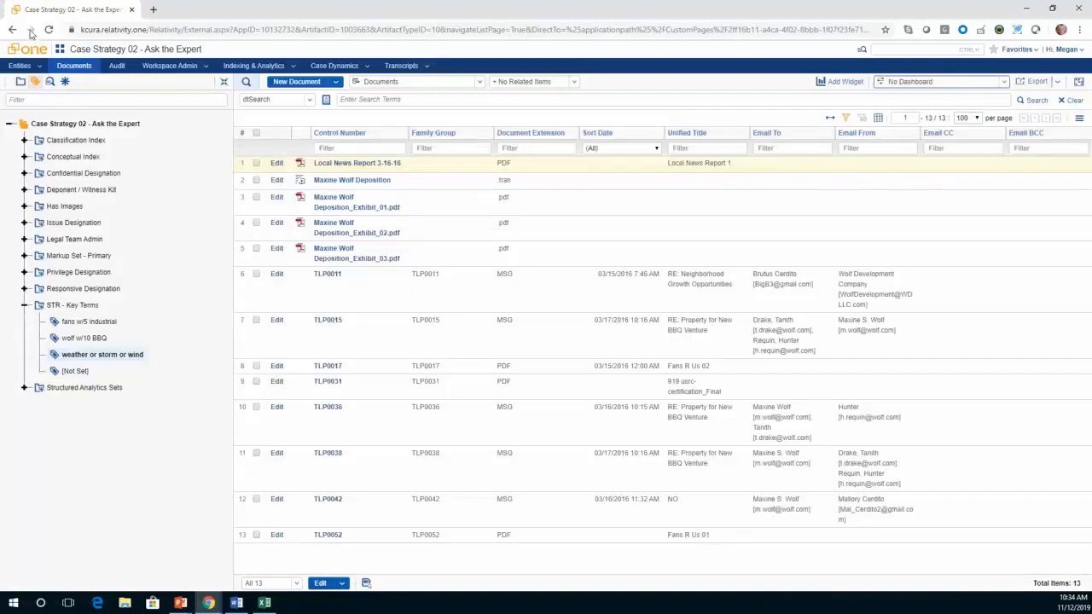
- Browse the document folders to the defendant's Transcript folder under Transcripts and open the deposition transcript
{"action": "left_click", "coordinate": [20, 82]}
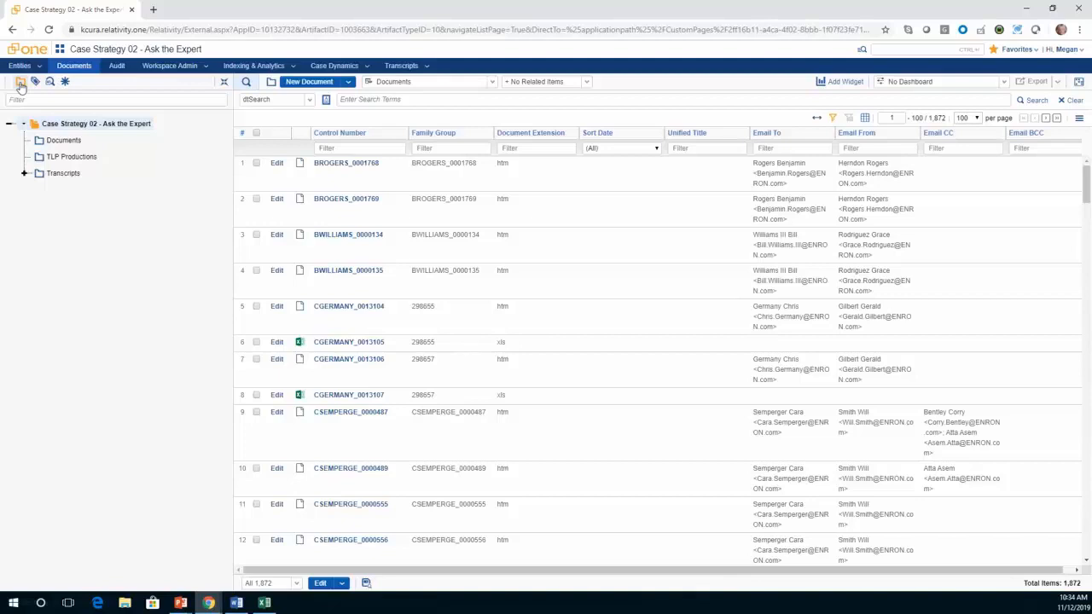
{"action": "left_click", "coordinate": [66, 174]}
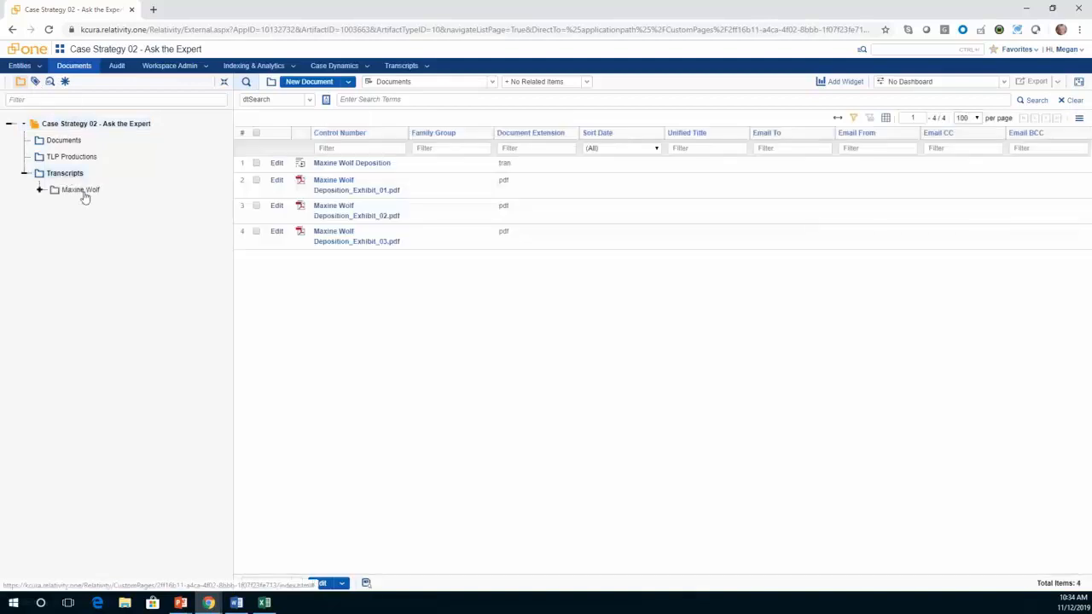
{"action": "left_click", "coordinate": [82, 191]}
{"action": "left_click", "coordinate": [88, 211]}
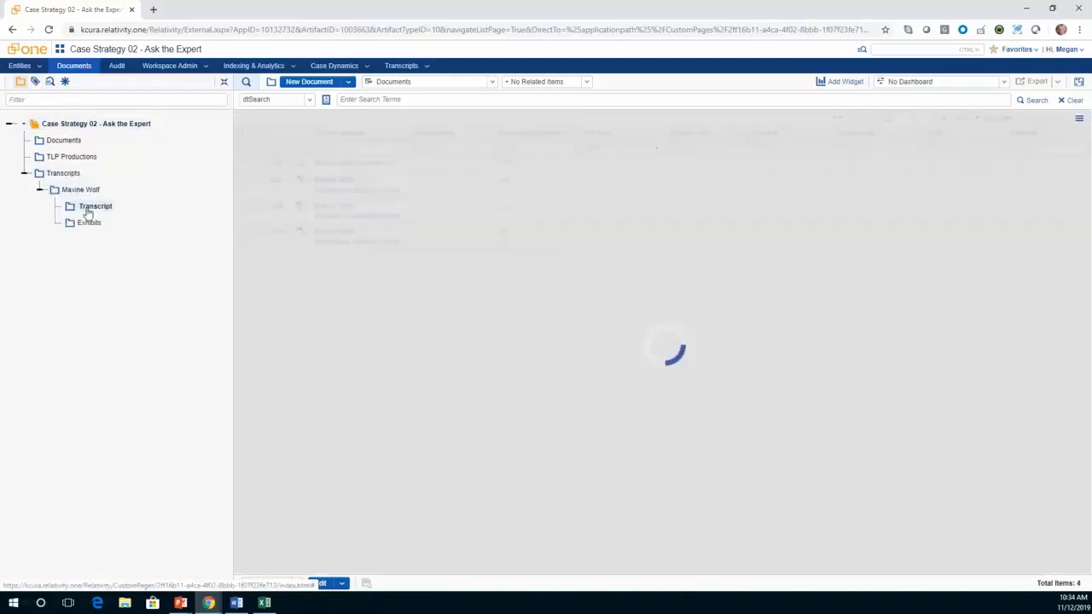
{"action": "left_click", "coordinate": [333, 166]}
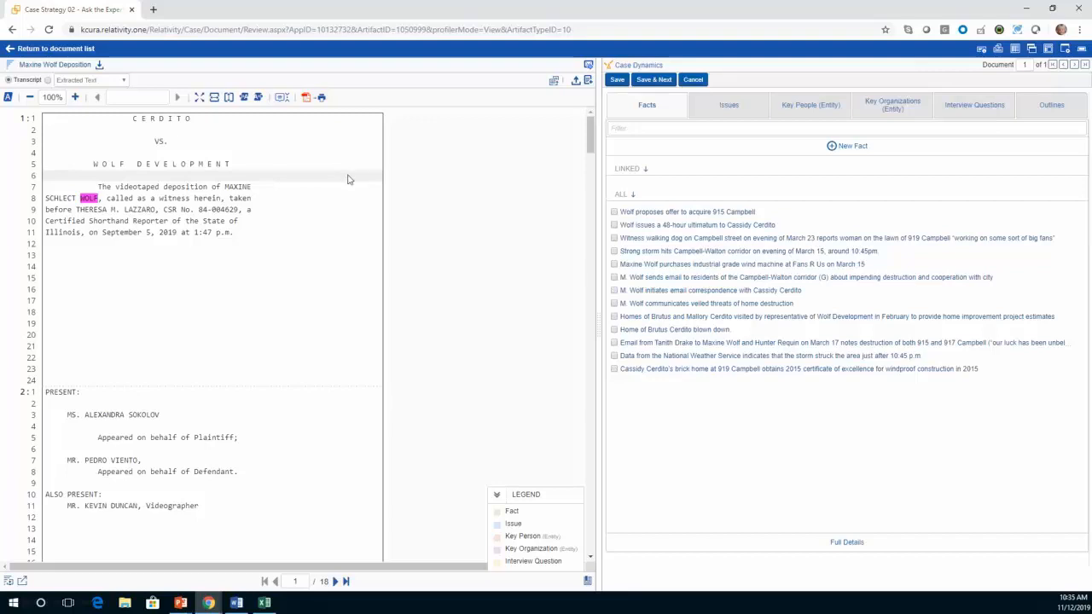
- Collapse the transcript's legend and search its word index for "sleep"
{"action": "left_click", "coordinate": [496, 495]}
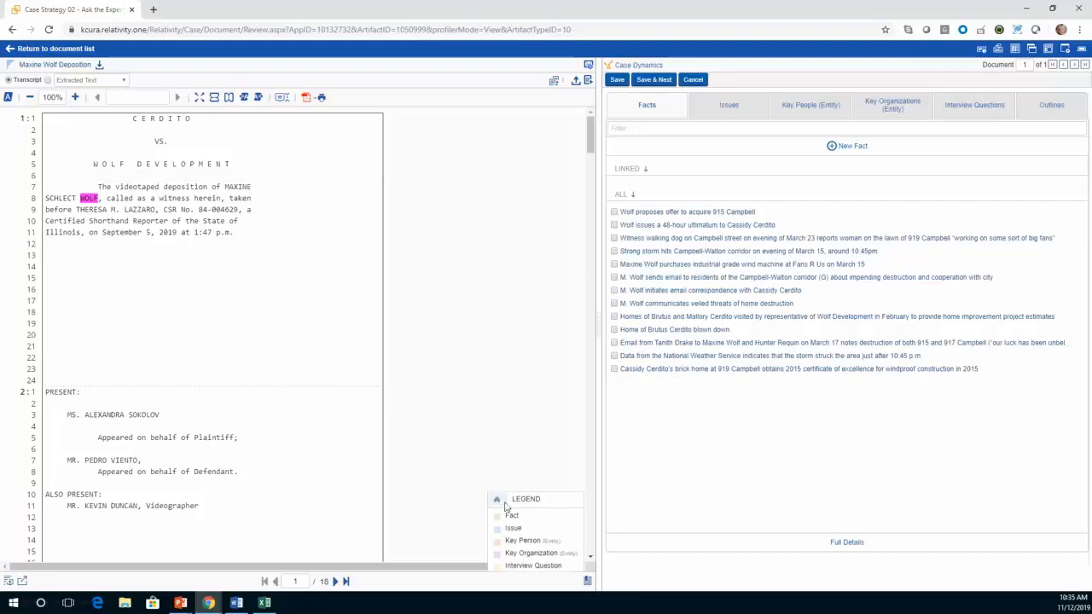
{"action": "left_click", "coordinate": [588, 581]}
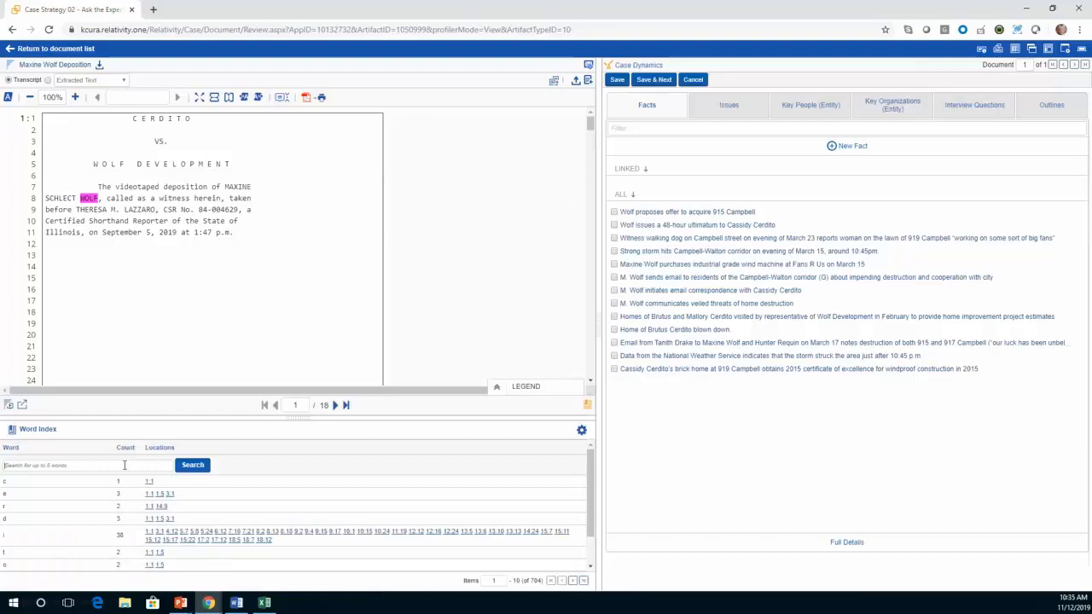
{"action": "type", "text": "a"}
{"action": "type", "text": "sleep"}
{"action": "key", "text": "Return"}
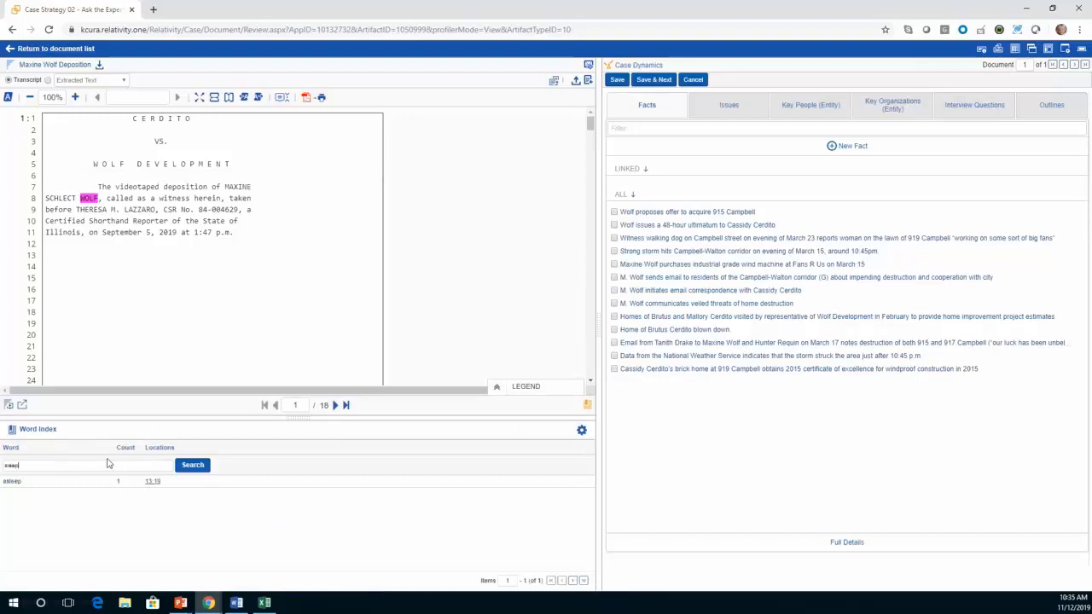
- Preview the "asleep" hit, jump to its location in the transcript, and read on to the wind machine receipt testimony
{"action": "mouse_move", "coordinate": [154, 488]}
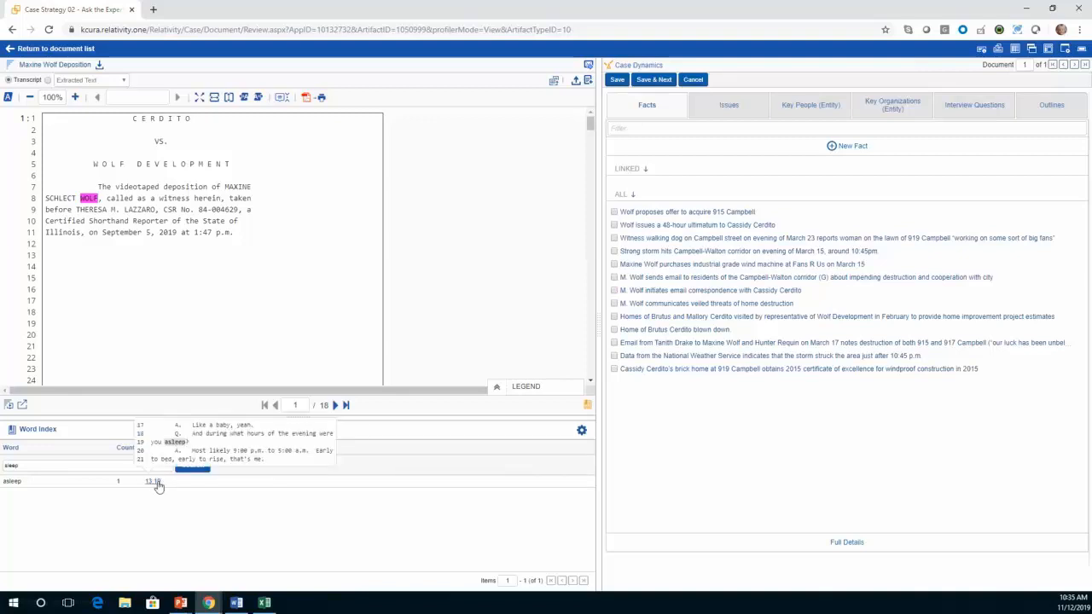
{"action": "left_click", "coordinate": [156, 483]}
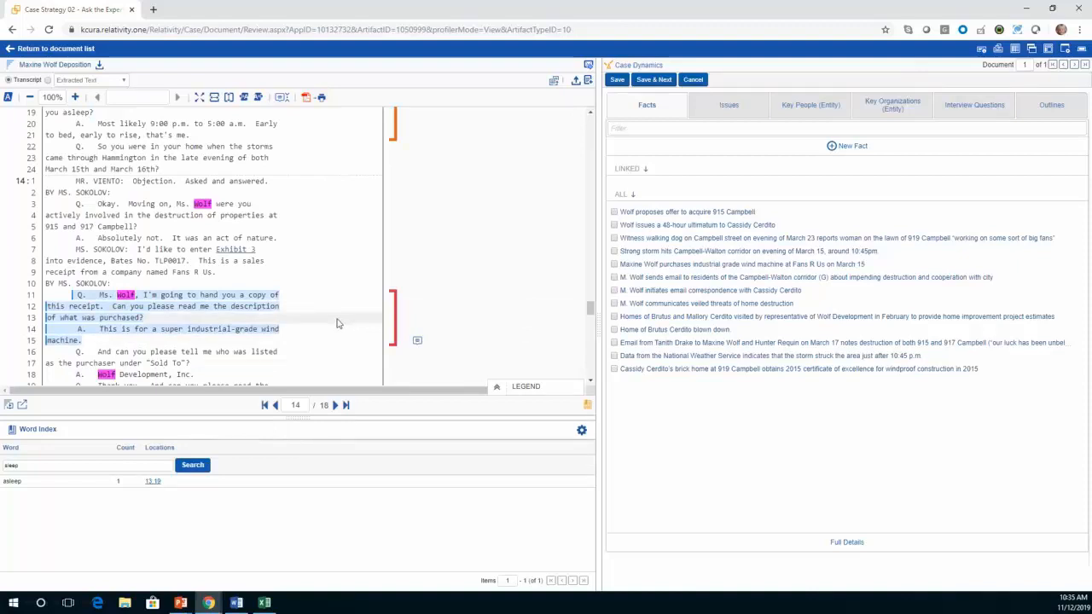
{"action": "scroll", "coordinate": [332, 321], "scroll_direction": "down", "scroll_amount": 1}
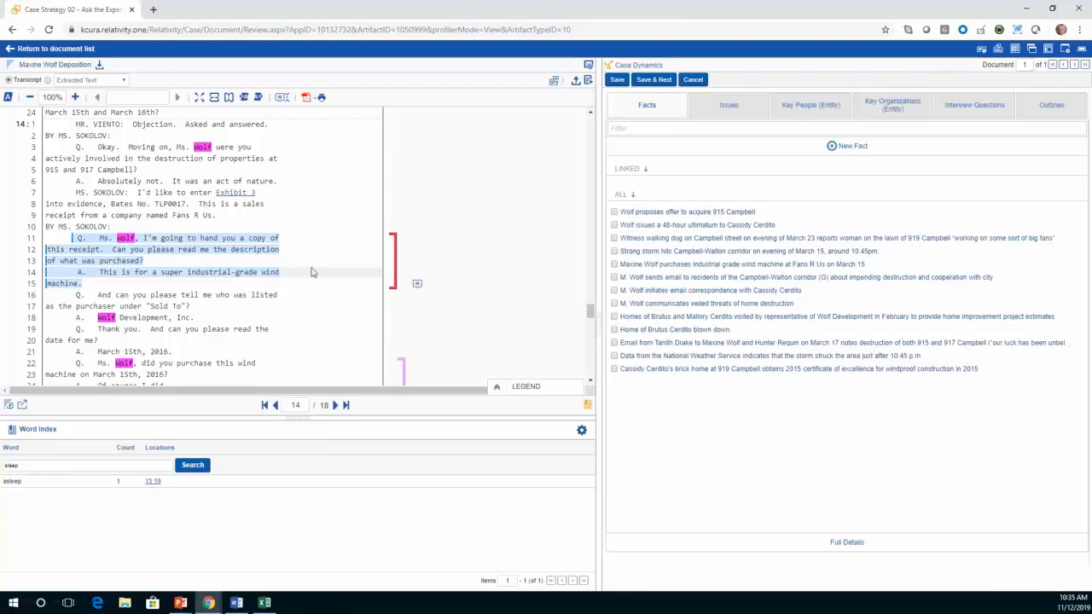
- Link the transcript testimony at 13:8–13:21 as the Interview Answer to the question about the deponent's whereabouts on March 15, 2016, and save
{"action": "scroll", "coordinate": [312, 272], "scroll_direction": "up", "scroll_amount": 4}
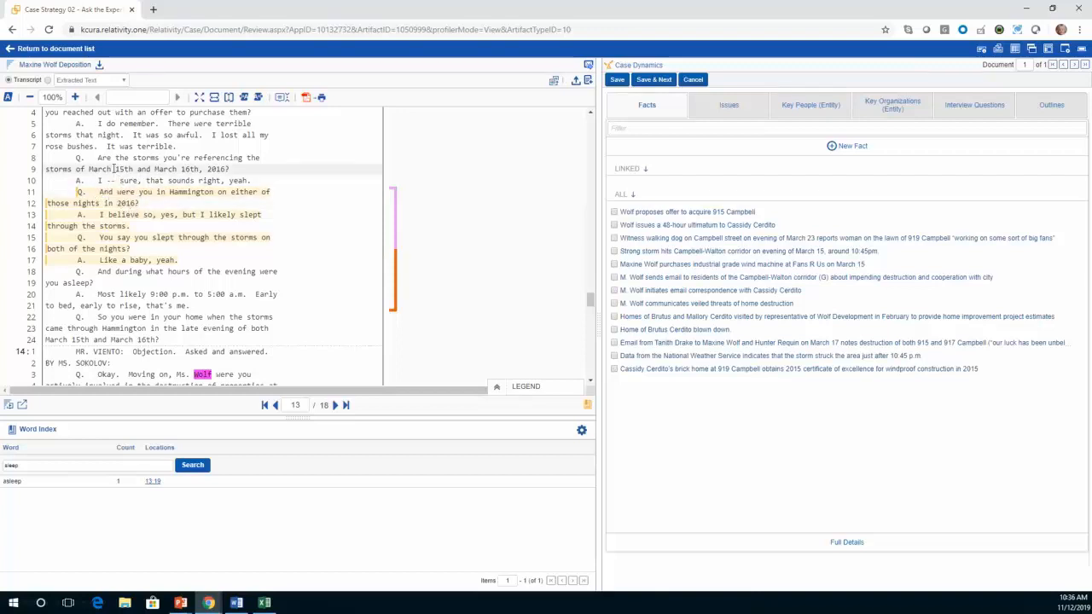
{"action": "left_click", "coordinate": [964, 105]}
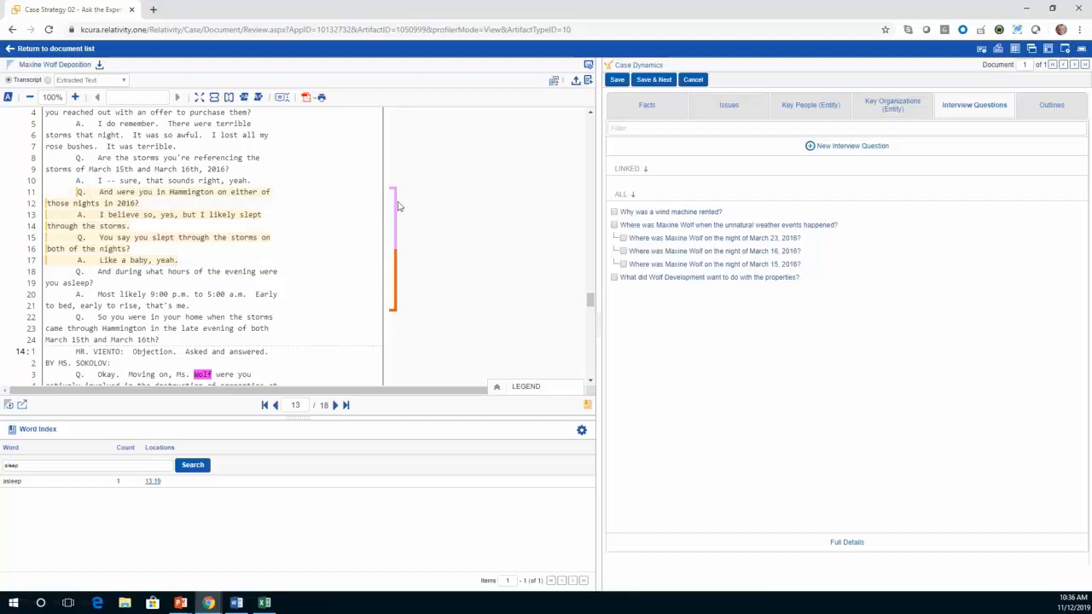
{"action": "mouse_move", "coordinate": [397, 209]}
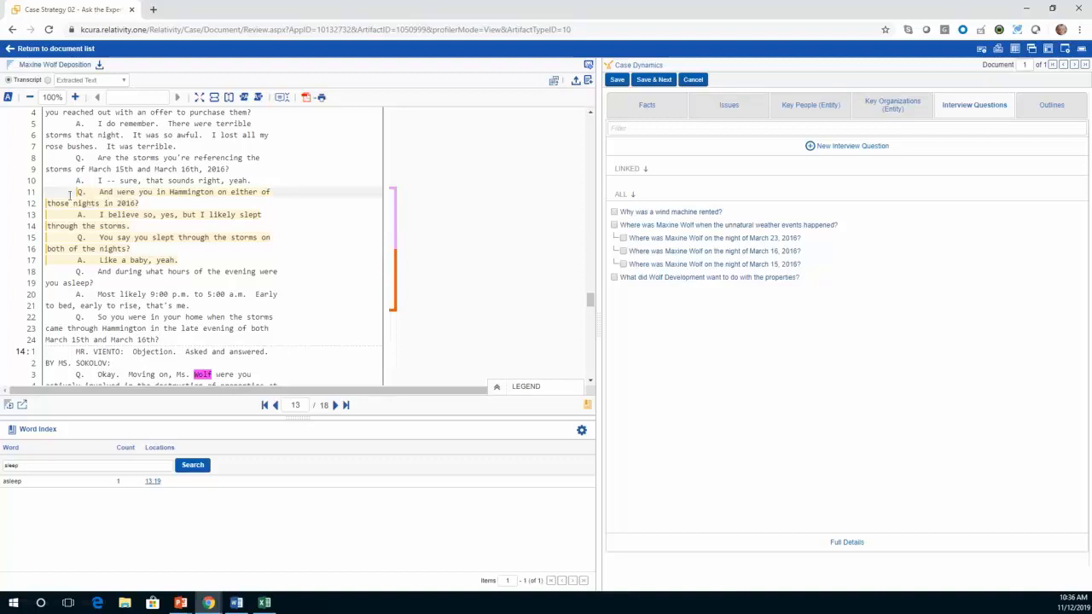
{"action": "mouse_move", "coordinate": [69, 194]}
{"action": "left_mouse_down"}
{"action": "mouse_move", "coordinate": [148, 201]}
{"action": "mouse_move", "coordinate": [196, 232]}
{"action": "mouse_move", "coordinate": [218, 265]}
{"action": "left_mouse_up"}
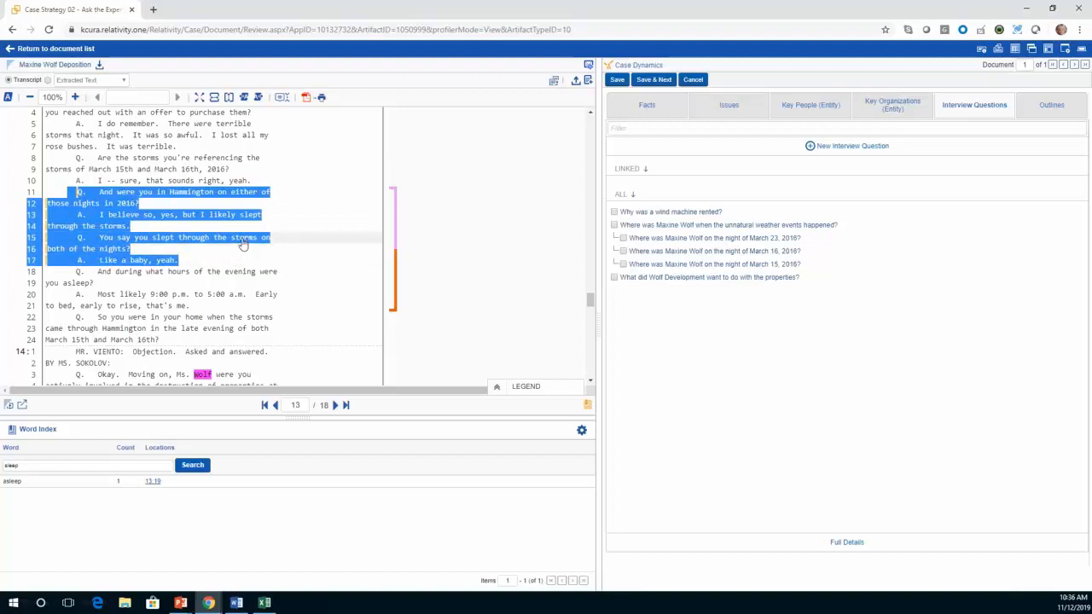
{"action": "left_click_drag", "start_coordinate": [210, 309], "coordinate": [47, 165]}
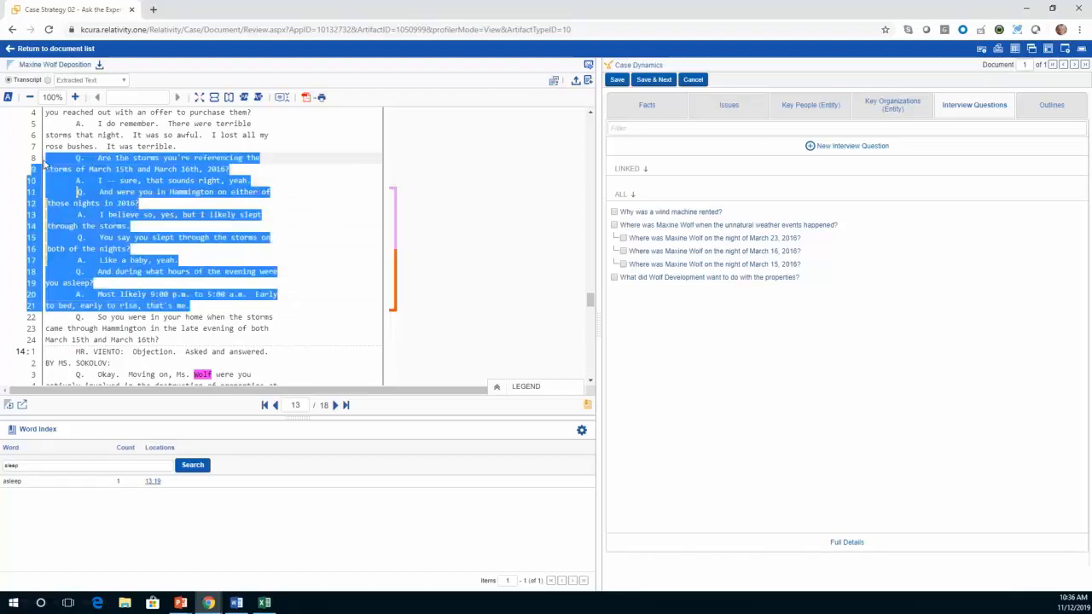
{"action": "right_click", "coordinate": [105, 164]}
{"action": "mouse_move", "coordinate": [175, 333]}
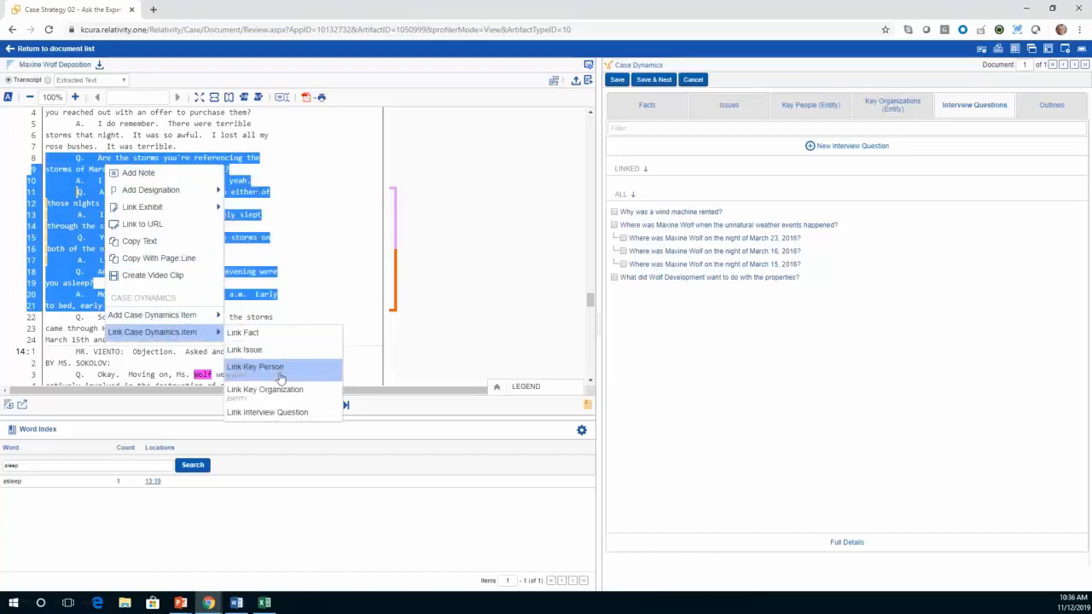
{"action": "left_click", "coordinate": [299, 413]}
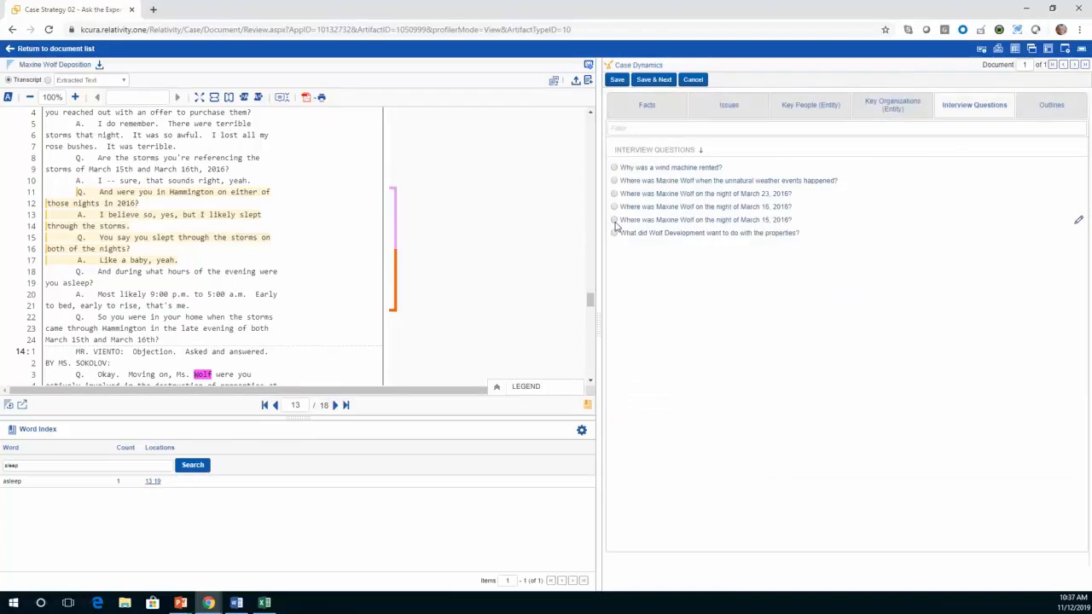
{"action": "left_click", "coordinate": [614, 220]}
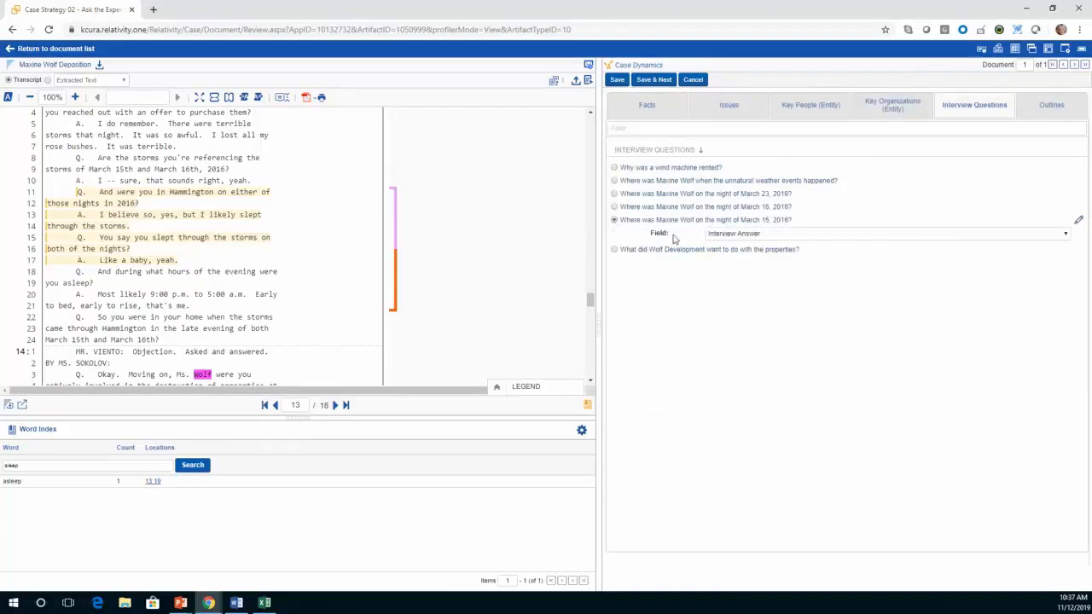
{"action": "left_click", "coordinate": [734, 236]}
{"action": "left_click", "coordinate": [735, 245]}
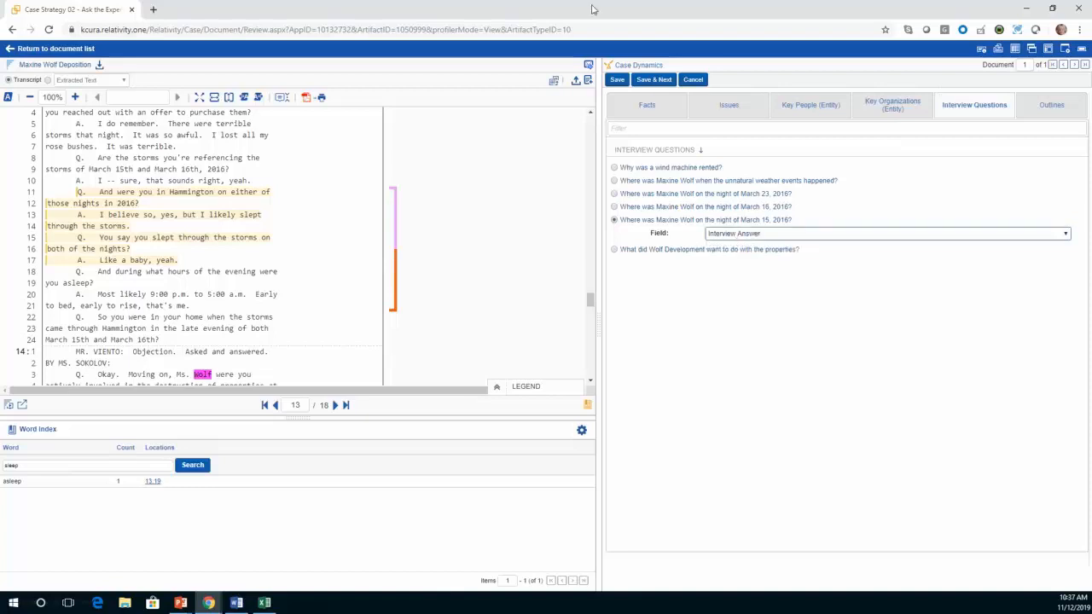
{"action": "left_click", "coordinate": [618, 80]}
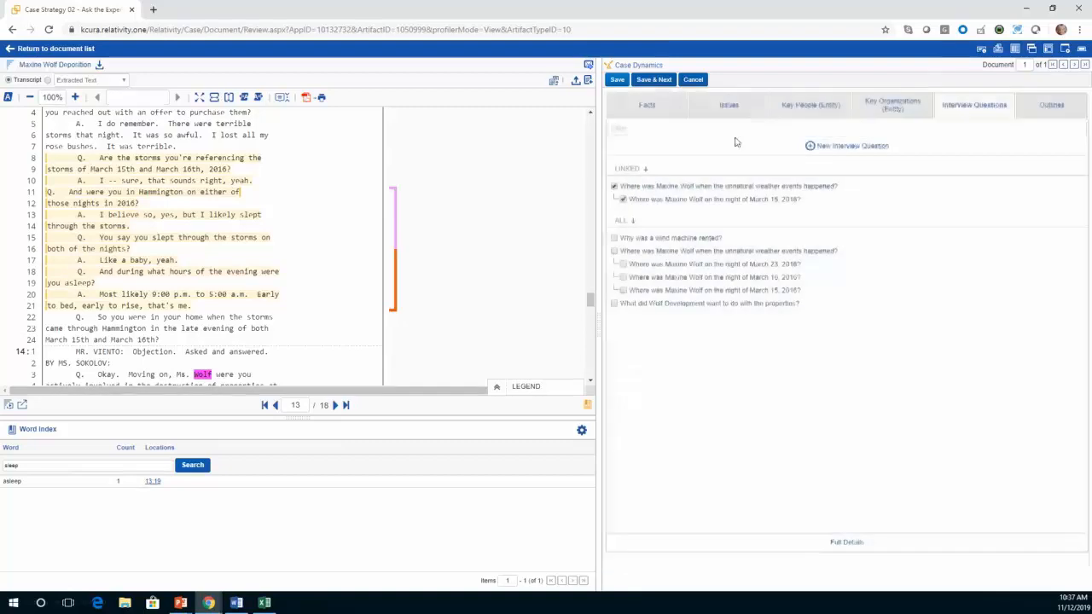
- View the details of the linked March 15, 2016 interview question, read its question answer, and close them
{"action": "left_click", "coordinate": [736, 201]}
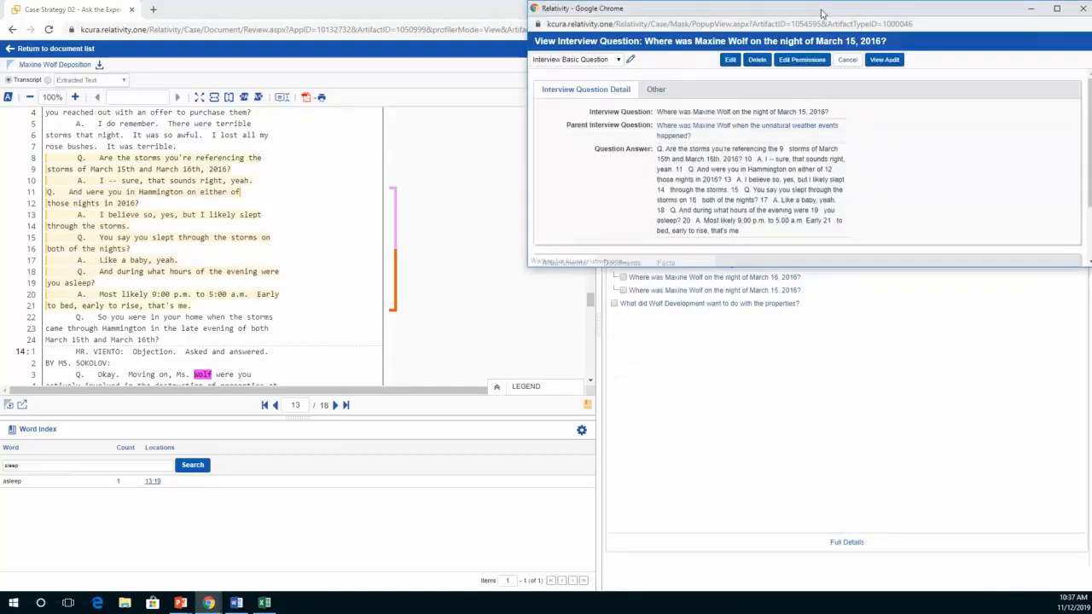
{"action": "left_click_drag", "start_coordinate": [823, 13], "coordinate": [691, 52]}
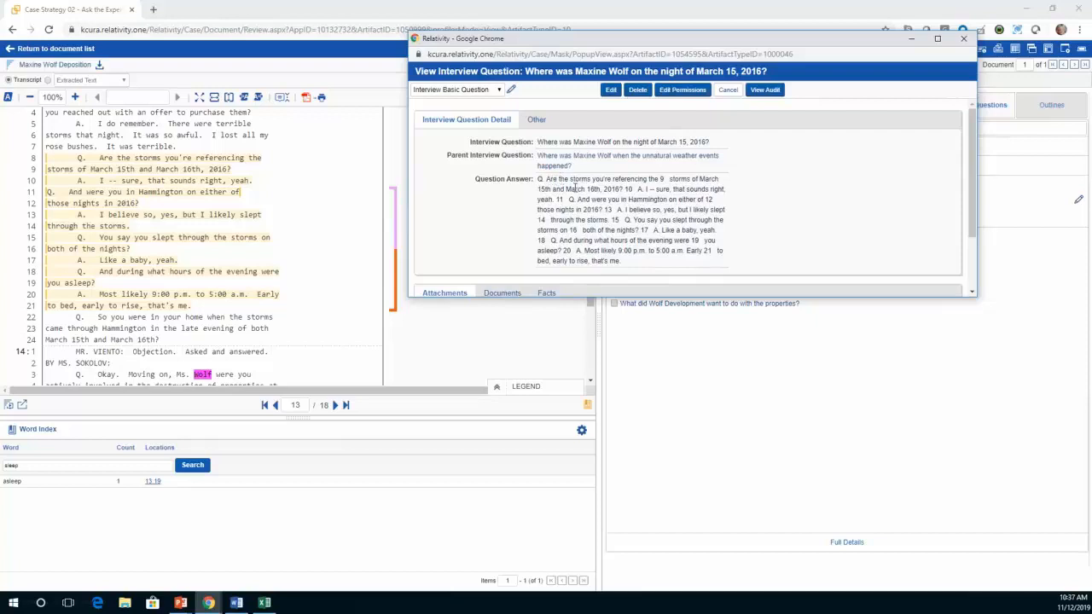
{"action": "left_click", "coordinate": [967, 39]}
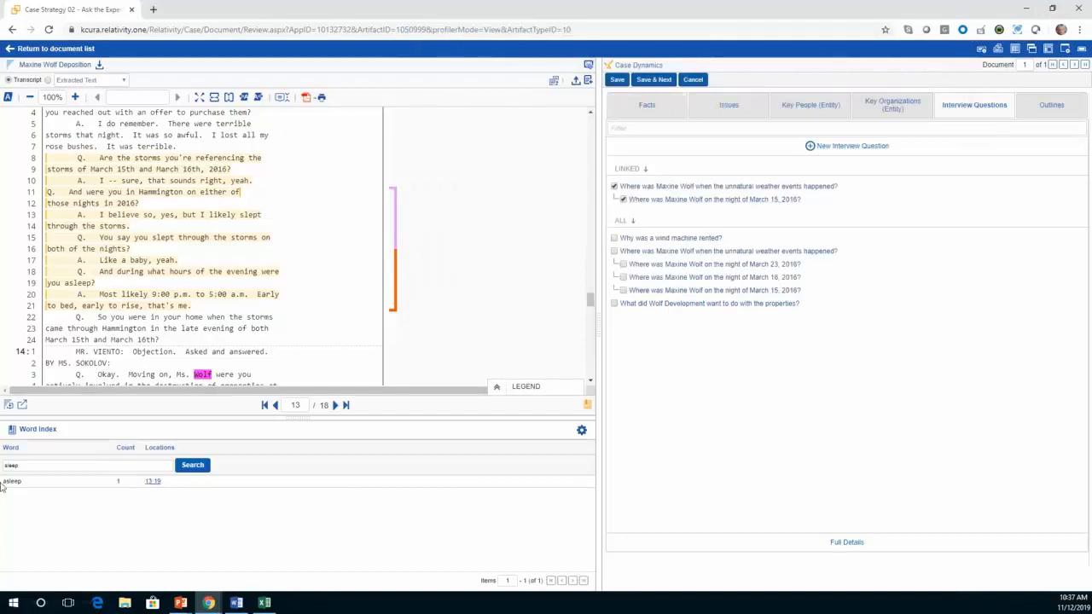
- Search the transcript's word index for "wind" and jump to the hit at 14:14
{"action": "left_click_drag", "start_coordinate": [34, 466], "coordinate": [3, 459]}
{"action": "key", "text": "BackSpace"}
{"action": "type", "text": "wolf"}
{"action": "key", "text": "Return"}
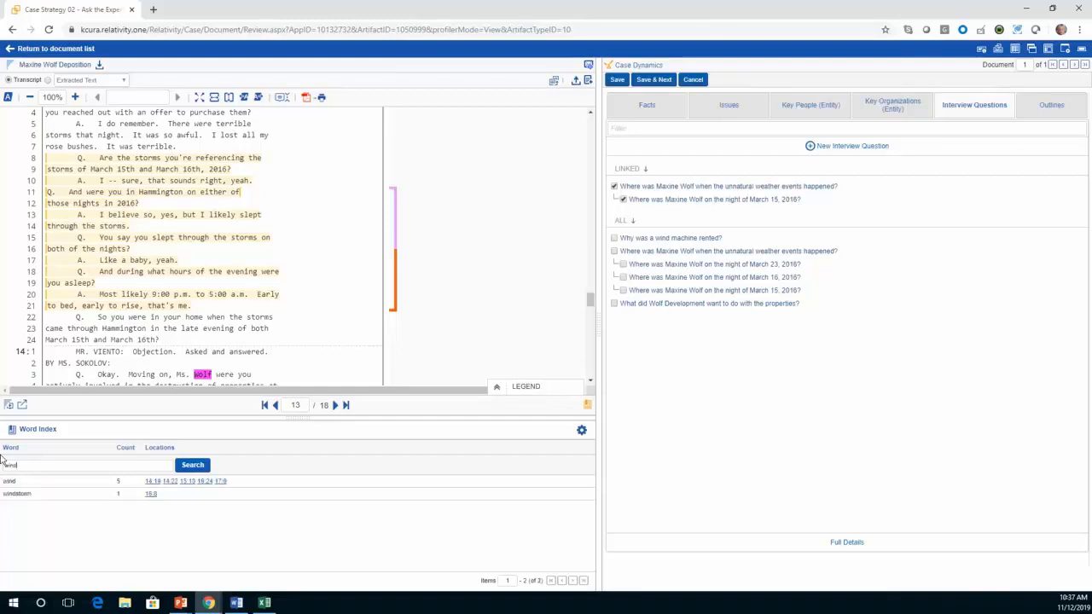
{"action": "mouse_move", "coordinate": [151, 483]}
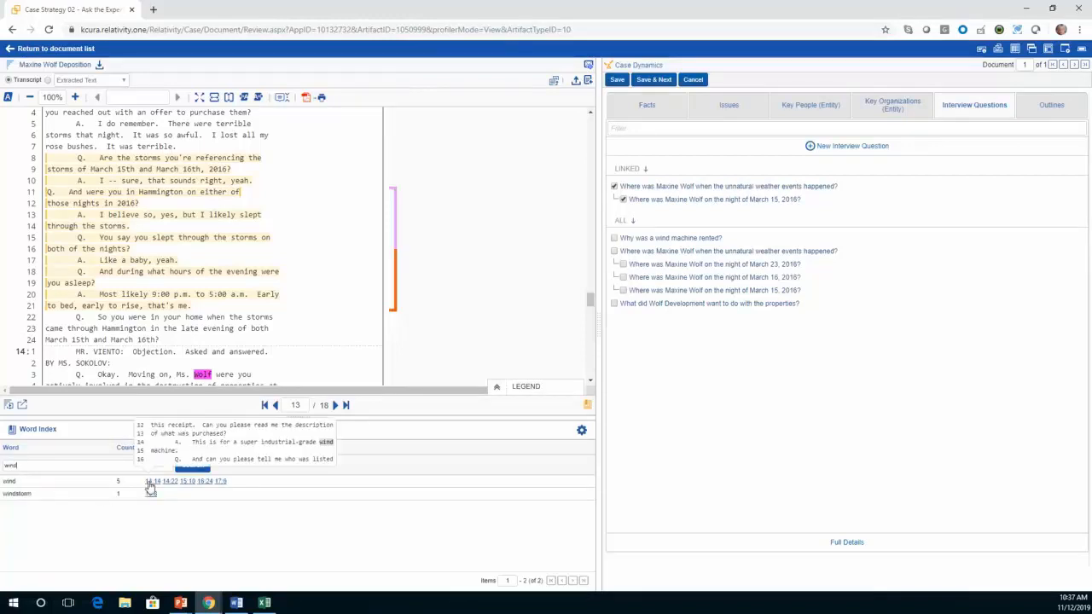
{"action": "left_click", "coordinate": [151, 483]}
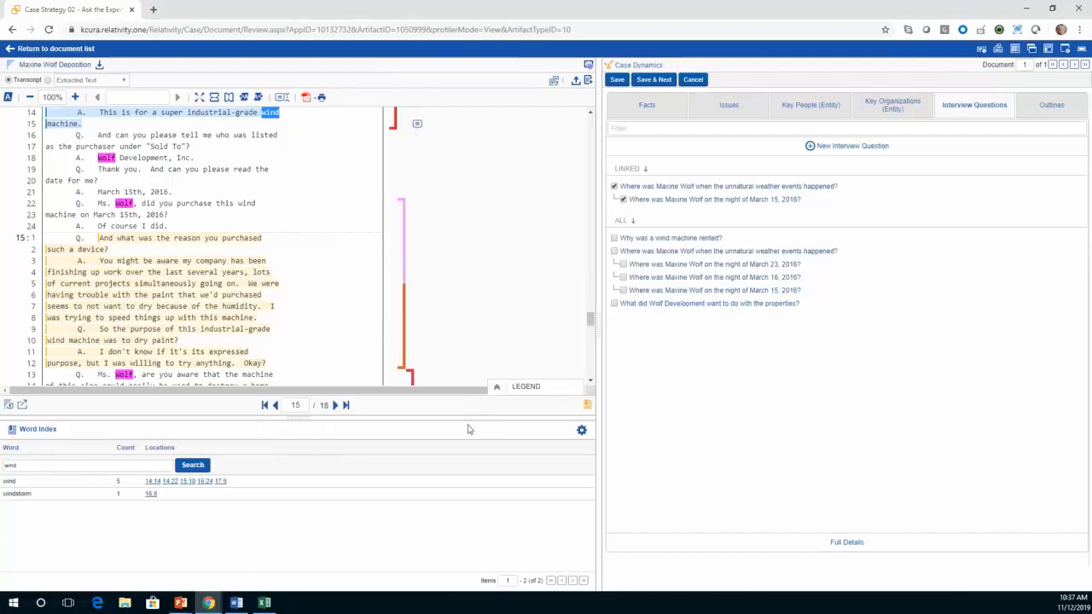
- Enlarge the transcript area and start a video clip from the 3 - KEY TESTIMONY designation at 15:13–15:23
{"action": "left_click_drag", "start_coordinate": [466, 418], "coordinate": [457, 516]}
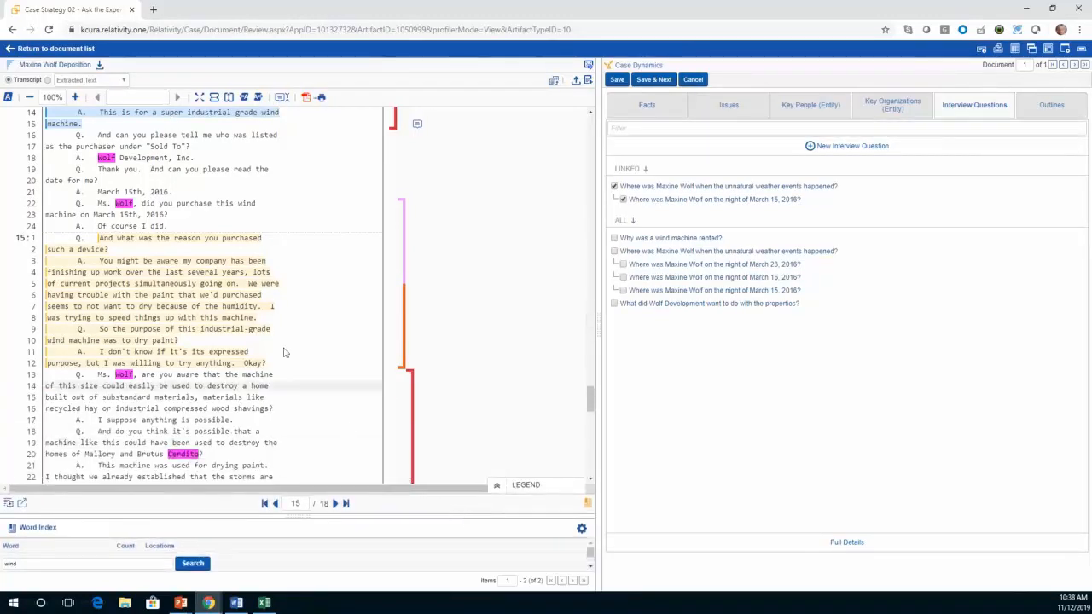
{"action": "scroll", "coordinate": [293, 316], "scroll_direction": "down", "scroll_amount": 2}
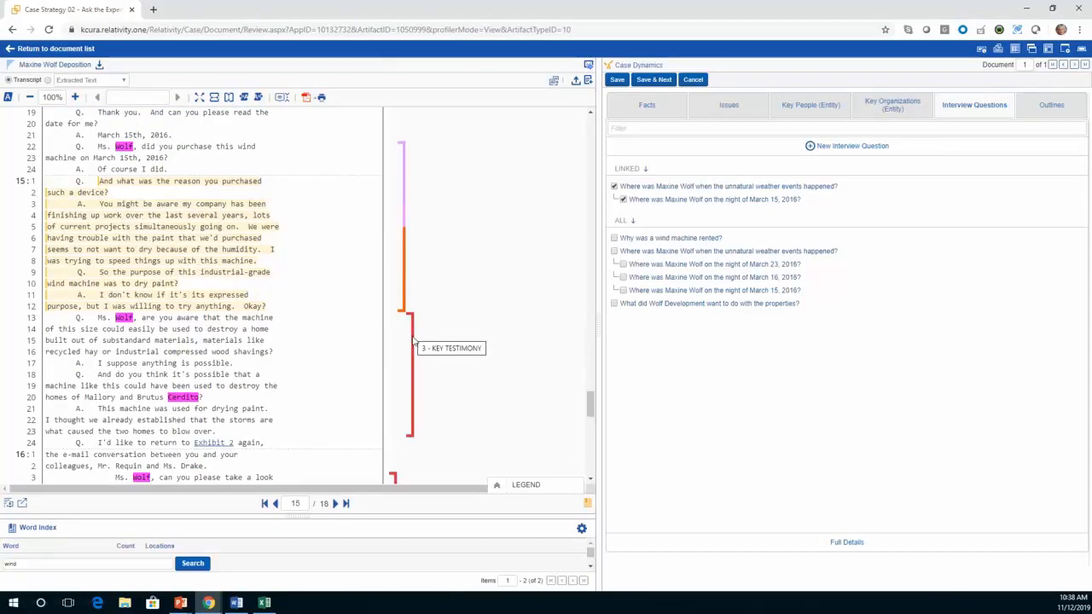
{"action": "left_click", "coordinate": [414, 341]}
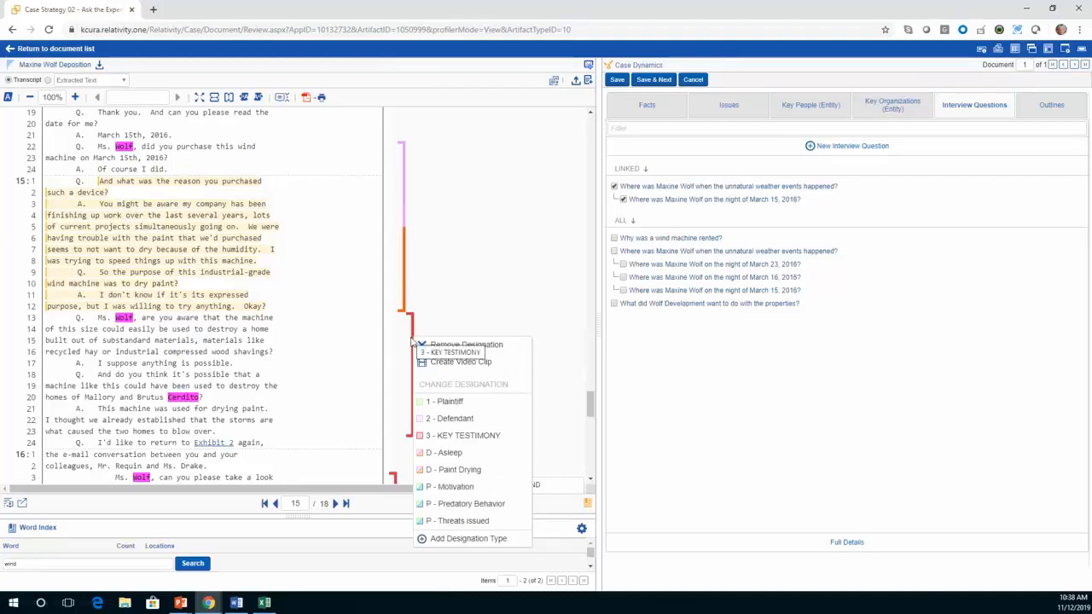
{"action": "left_click", "coordinate": [461, 362]}
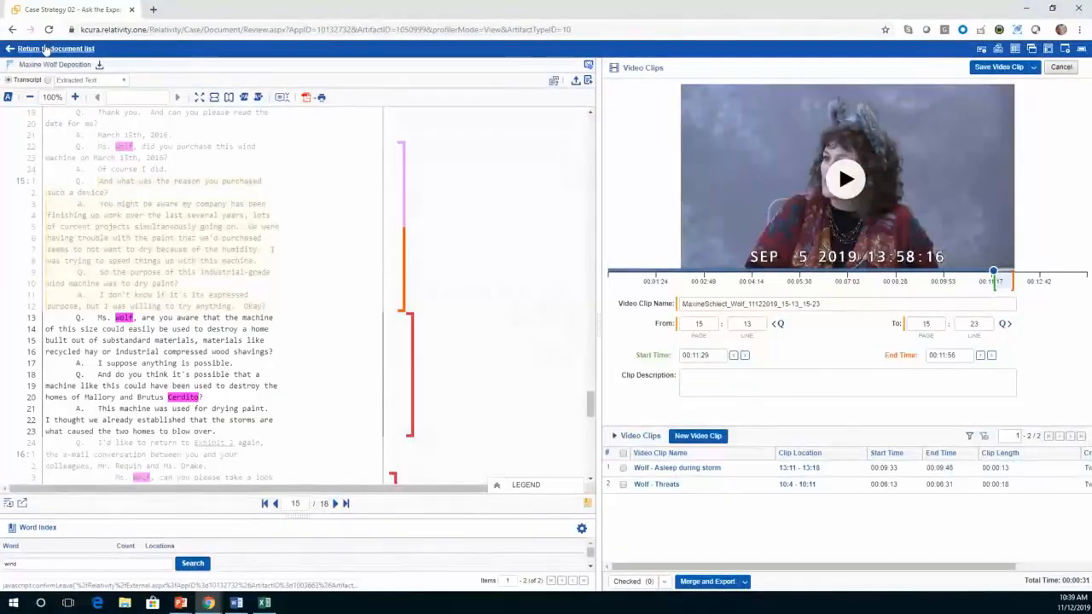
- Leave the transcript and open the Wolf Q&A report set in Case Dynamics
{"action": "left_click", "coordinate": [46, 50]}
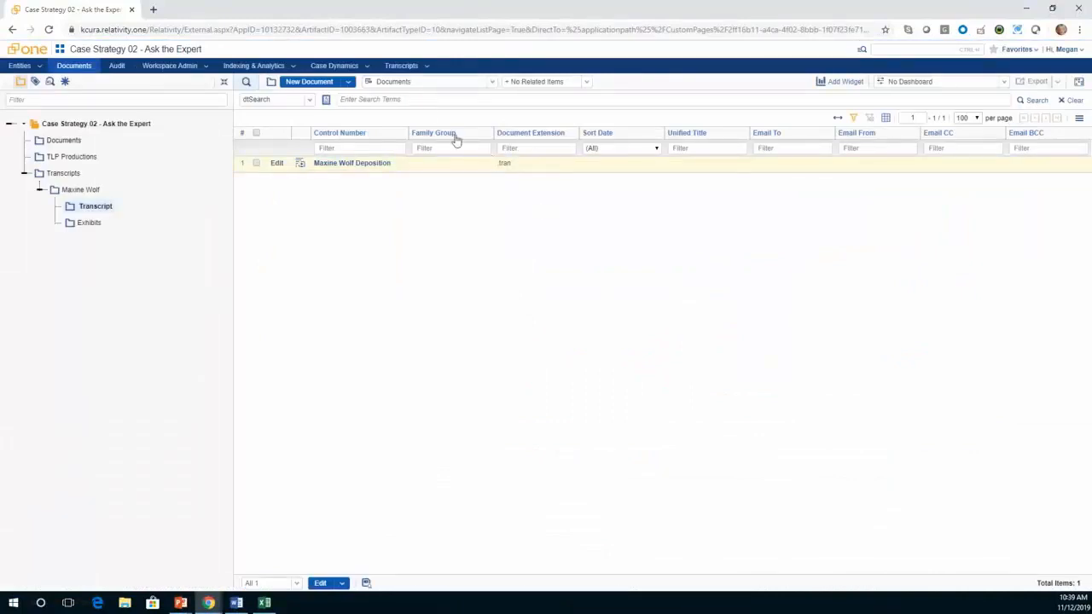
{"action": "left_click", "coordinate": [367, 66]}
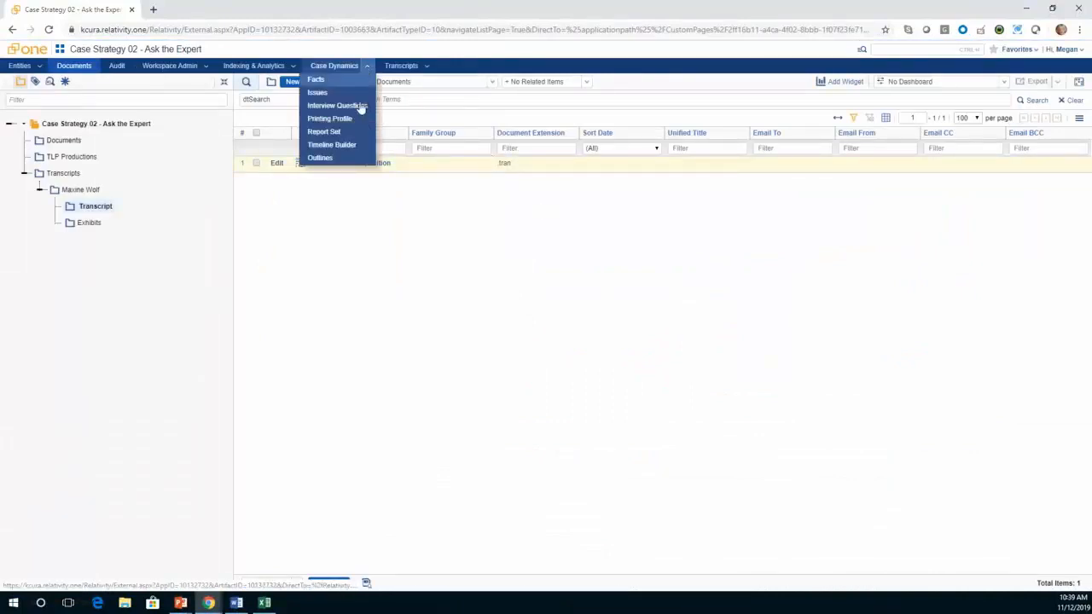
{"action": "left_click", "coordinate": [333, 132]}
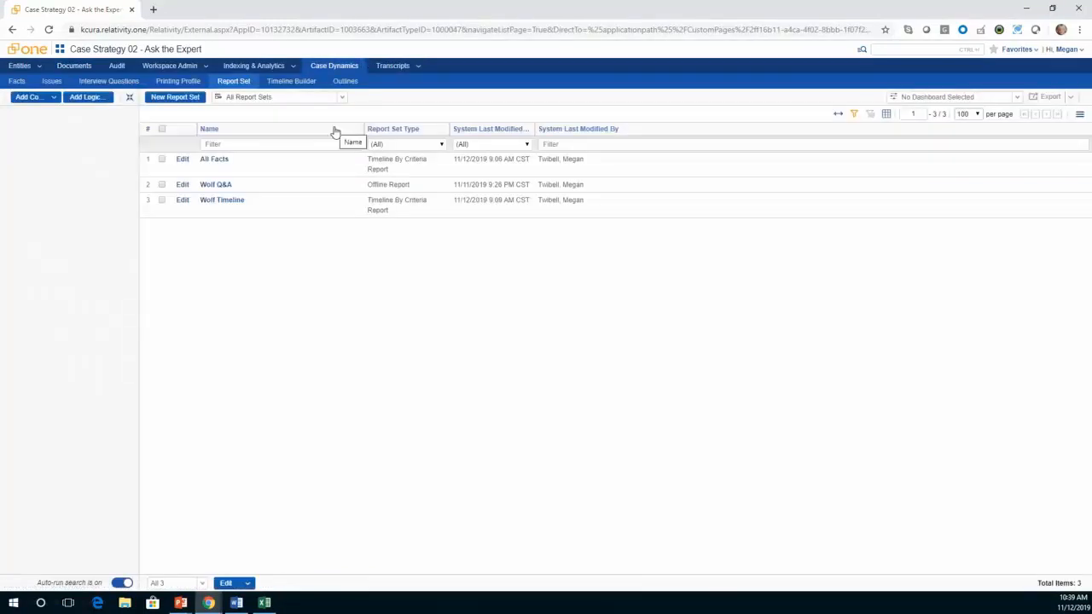
{"action": "left_click", "coordinate": [222, 185]}
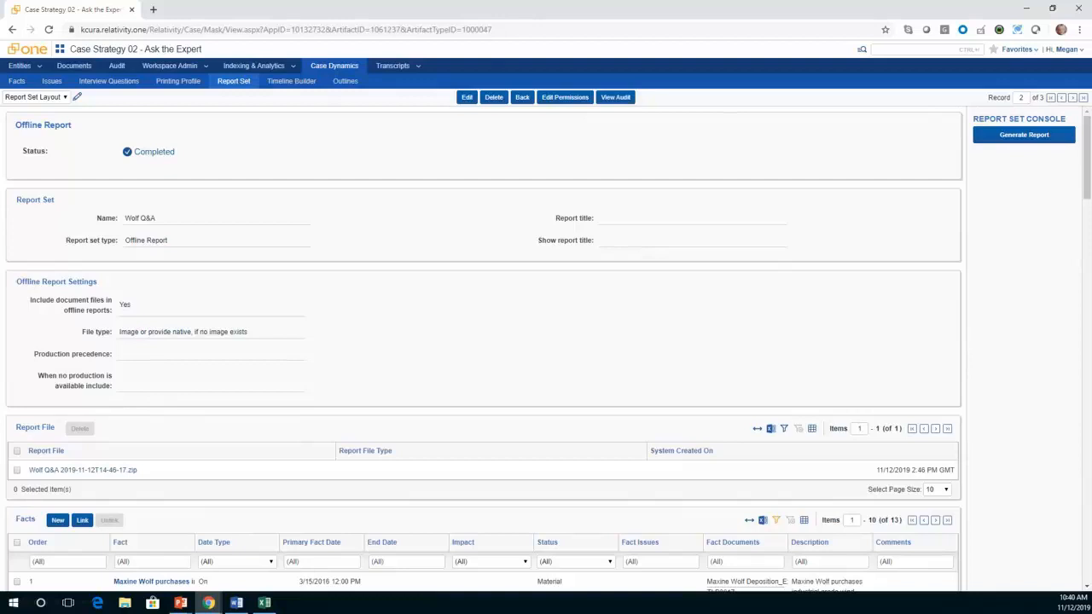
- Examine the report set's linked facts, issues, key people and interview questions, including the transcript-based answer for March 15, 2016
{"action": "scroll", "coordinate": [416, 385], "scroll_direction": "down", "scroll_amount": 1}
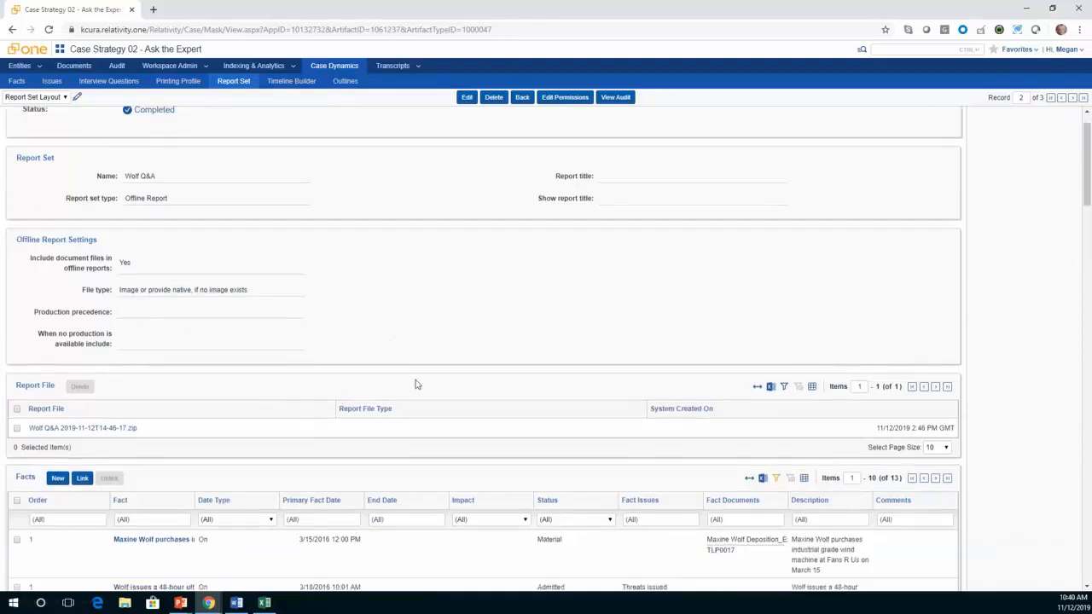
{"action": "scroll", "coordinate": [416, 385], "scroll_direction": "down", "scroll_amount": 3}
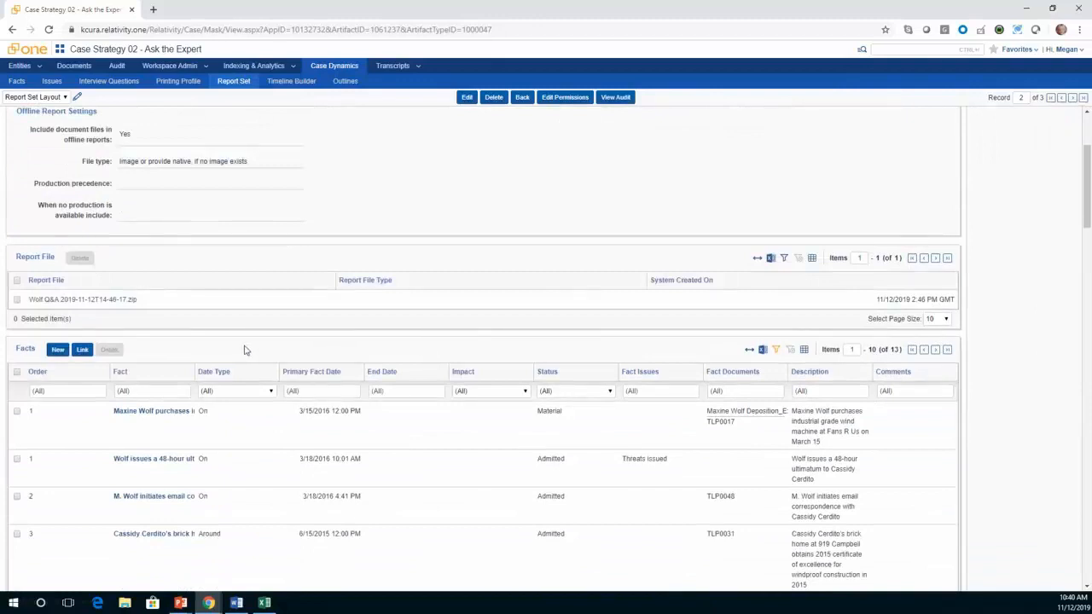
{"action": "scroll", "coordinate": [239, 354], "scroll_direction": "down", "scroll_amount": 4}
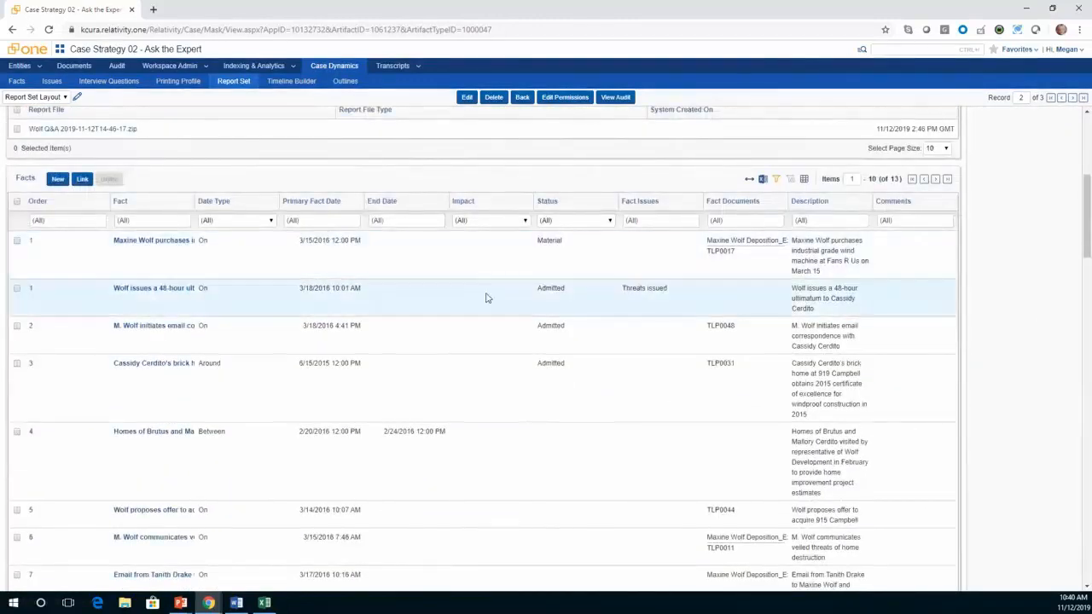
{"action": "scroll", "coordinate": [710, 295], "scroll_direction": "down", "scroll_amount": 4}
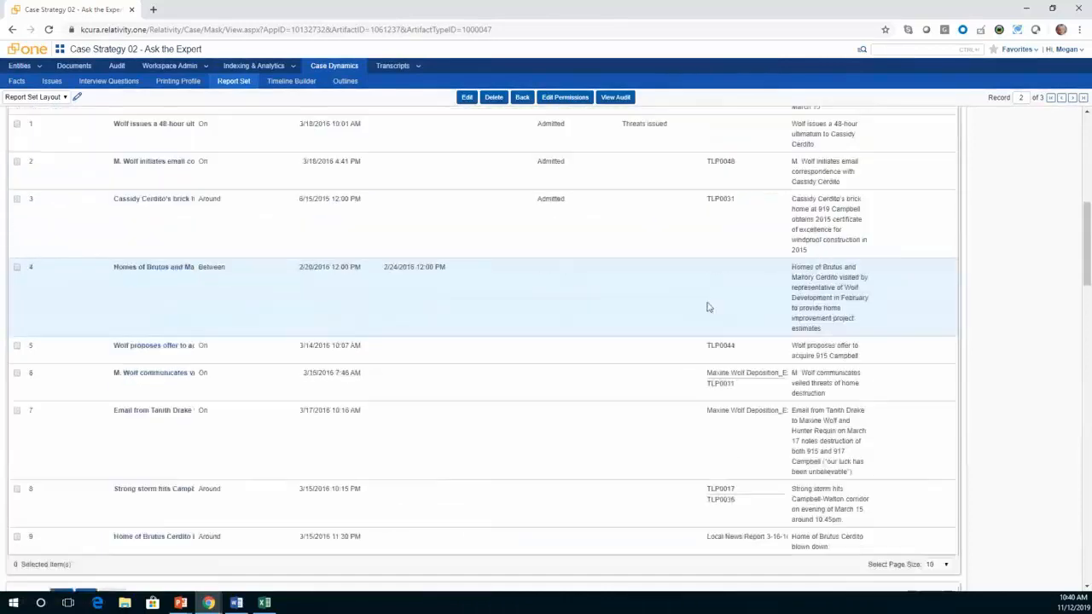
{"action": "scroll", "coordinate": [708, 307], "scroll_direction": "down", "scroll_amount": 7}
{"action": "scroll", "coordinate": [629, 405], "scroll_direction": "down", "scroll_amount": 4}
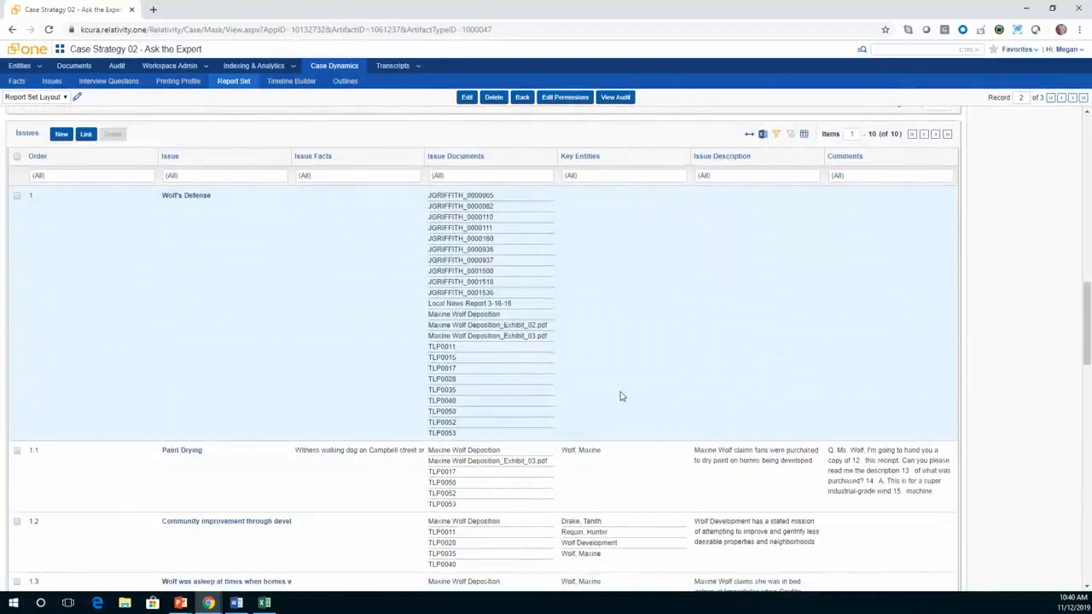
{"action": "scroll", "coordinate": [622, 404], "scroll_direction": "down", "scroll_amount": 9}
{"action": "scroll", "coordinate": [622, 403], "scroll_direction": "down", "scroll_amount": 16}
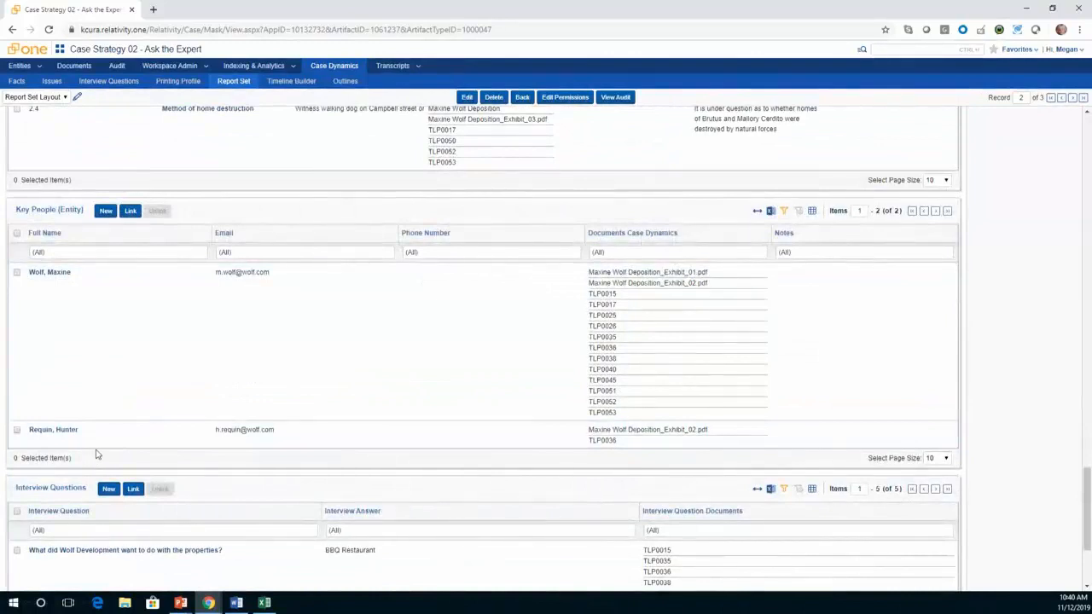
{"action": "scroll", "coordinate": [101, 455], "scroll_direction": "down", "scroll_amount": 1}
{"action": "scroll", "coordinate": [310, 437], "scroll_direction": "down", "scroll_amount": 1}
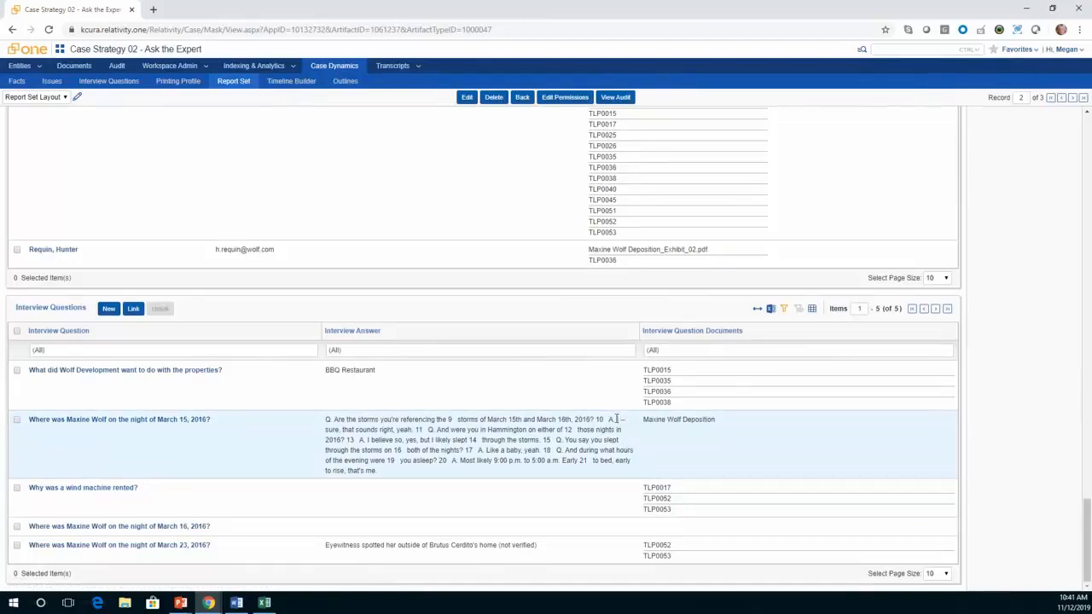
{"action": "scroll", "coordinate": [616, 421], "scroll_direction": "up", "scroll_amount": 15}
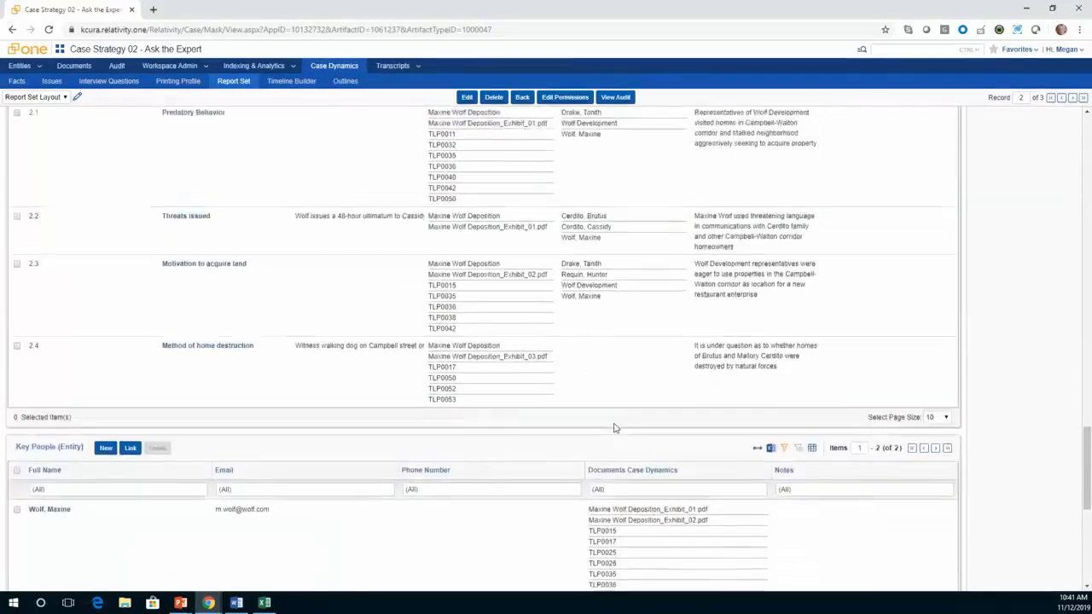
{"action": "scroll", "coordinate": [954, 340], "scroll_direction": "up", "scroll_amount": 5}
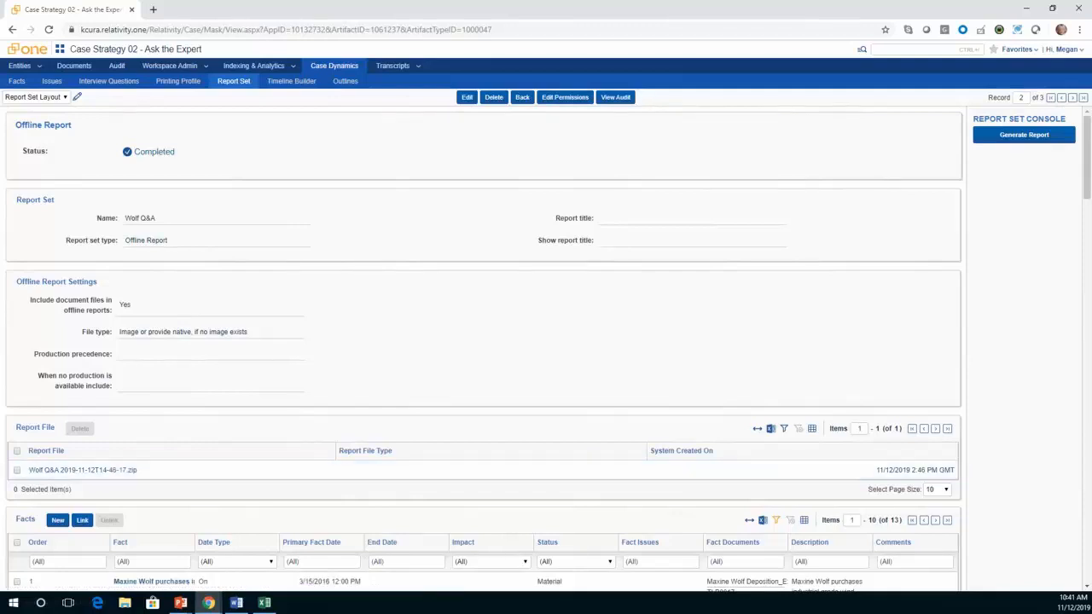
- Switch to File Explorer and open the offline report folder Wolf Q&A 2019-11-12T14-46-17 in the _Ask the Expert folder
{"action": "key", "text": "super+e"}
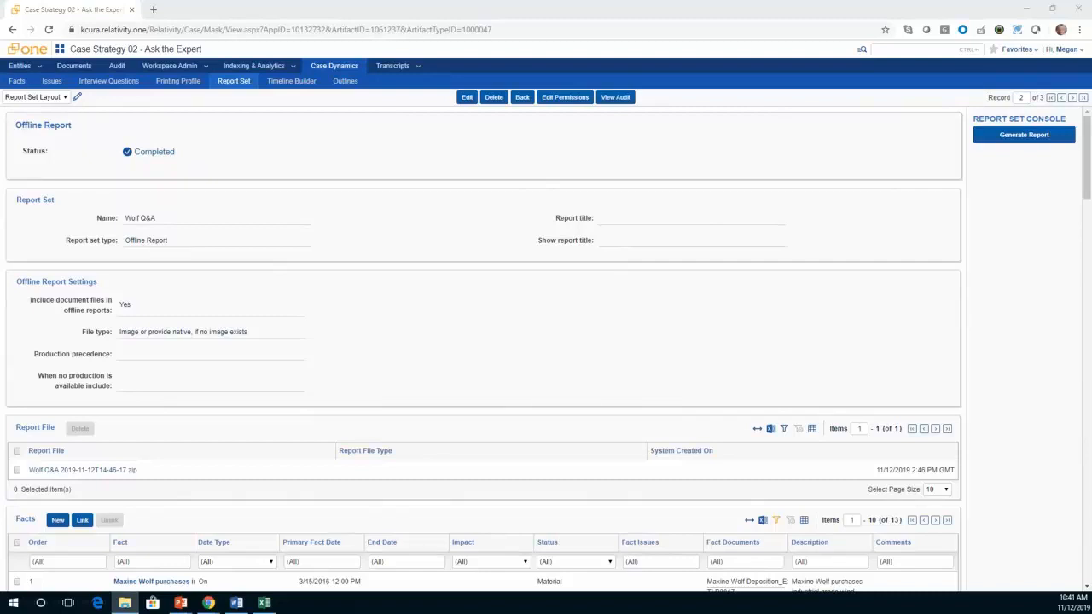
{"action": "left_click_drag", "start_coordinate": [1091, 98], "coordinate": [482, 183]}
{"action": "double_click", "coordinate": [449, 245]}
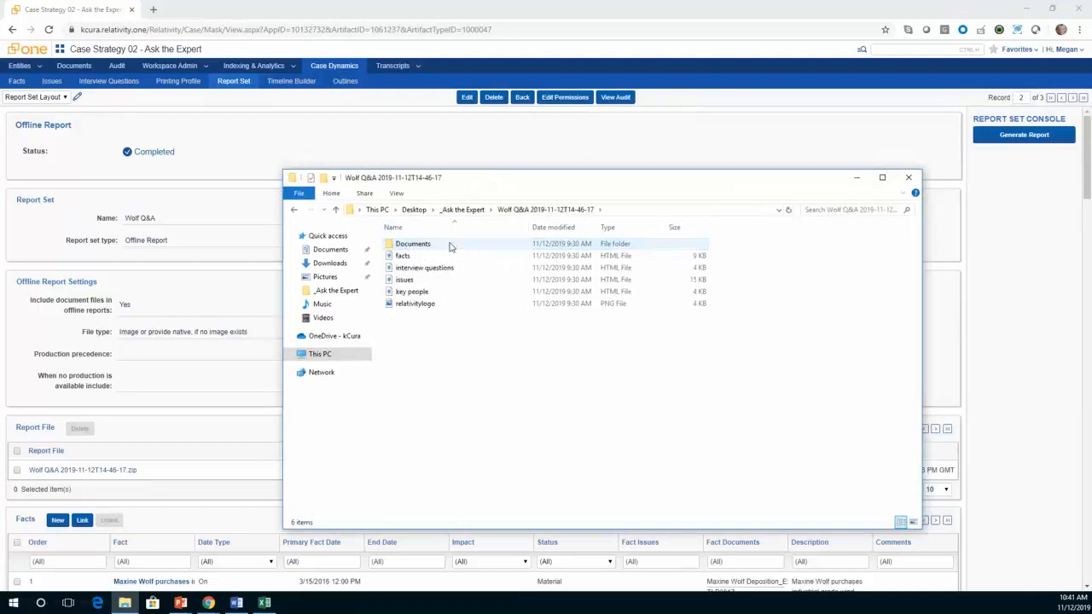
- Open the offline interview questions report, maximize it to review its answers and linked documents, and close it
{"action": "double_click", "coordinate": [413, 269]}
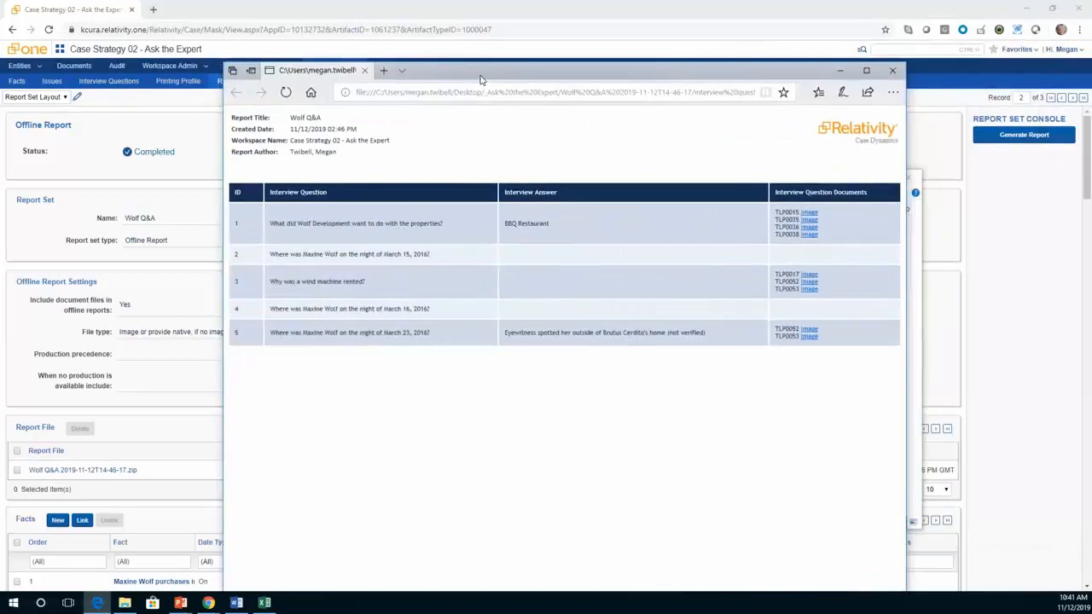
{"action": "double_click", "coordinate": [480, 74]}
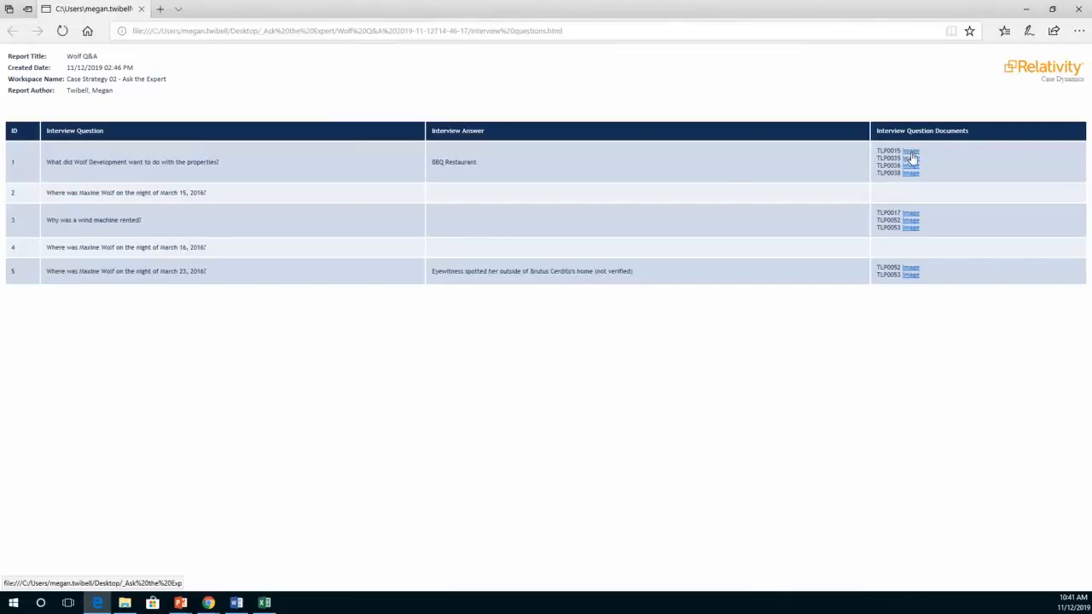
{"action": "left_click", "coordinate": [1078, 10]}
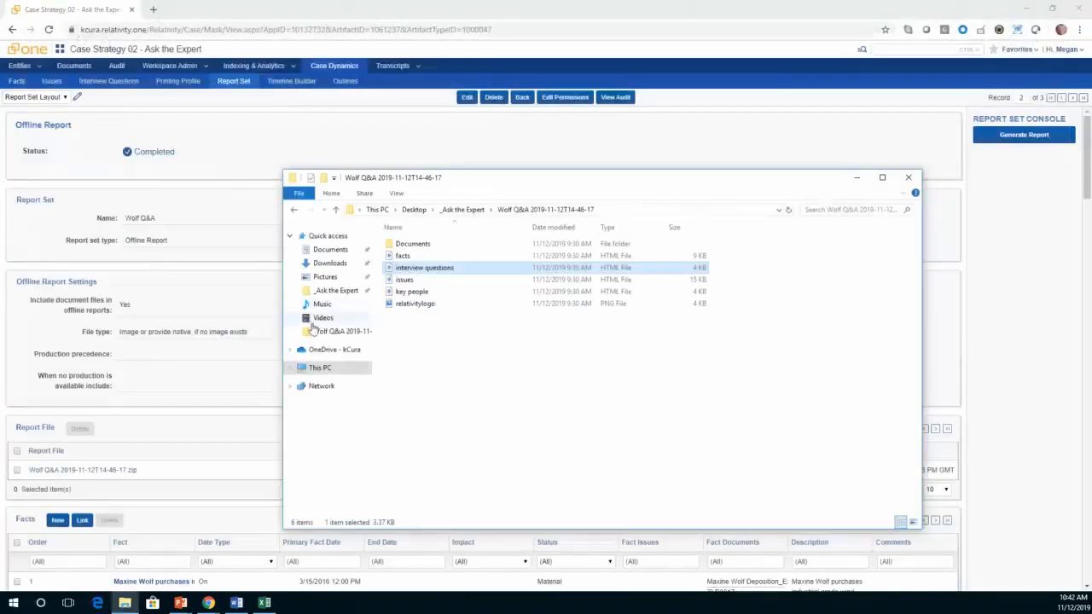
- Open the interview questions report in Chrome and try the TLP0015 image link for the first question before returning to the report
{"action": "right_click", "coordinate": [408, 270]}
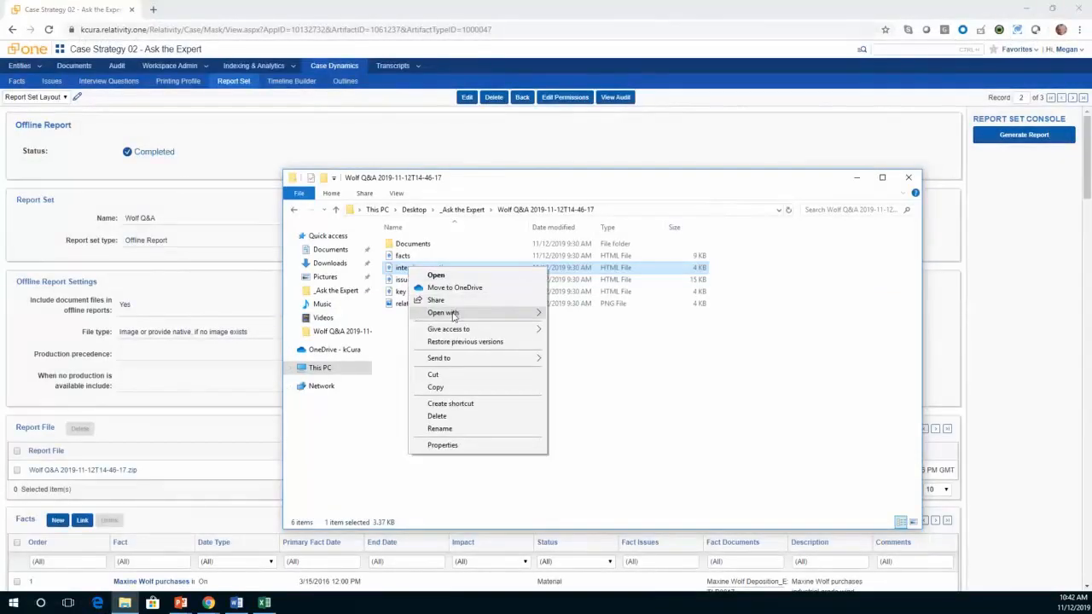
{"action": "mouse_move", "coordinate": [461, 315]}
{"action": "left_click", "coordinate": [585, 314]}
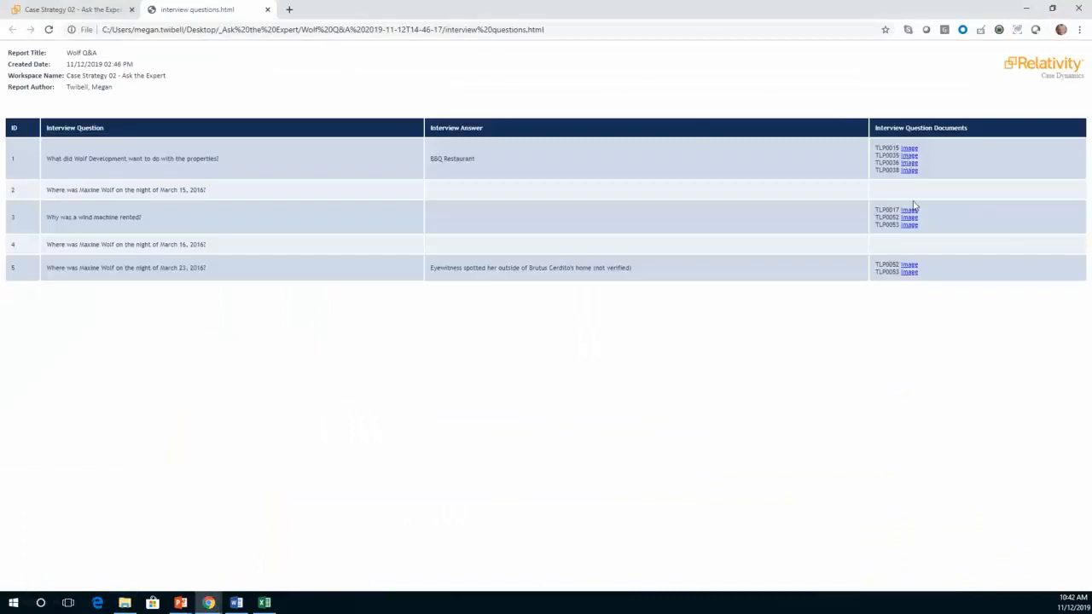
{"action": "left_click", "coordinate": [910, 149]}
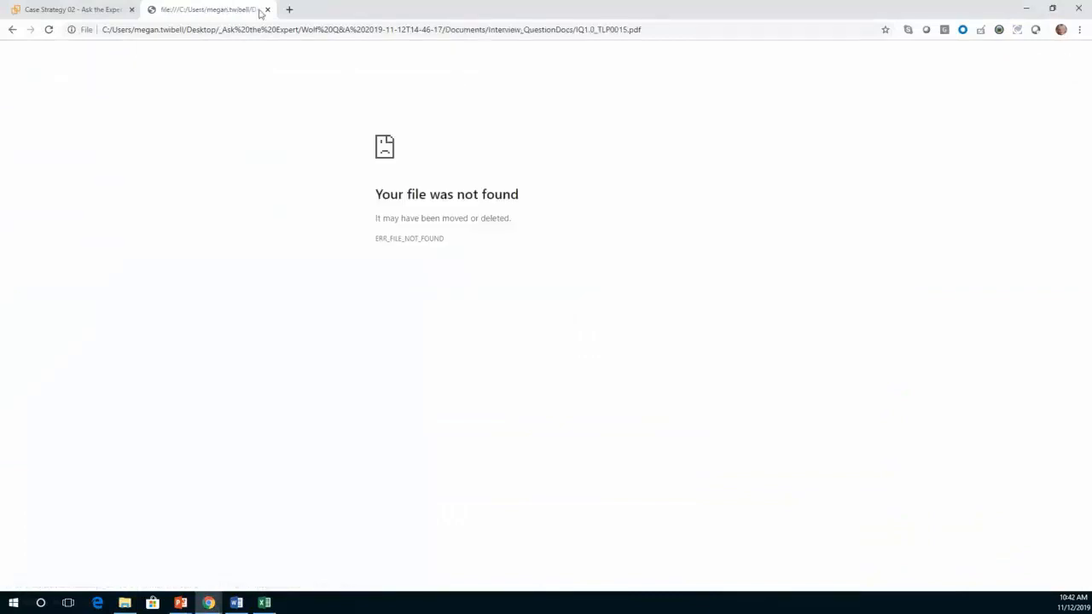
{"action": "left_click", "coordinate": [11, 30]}
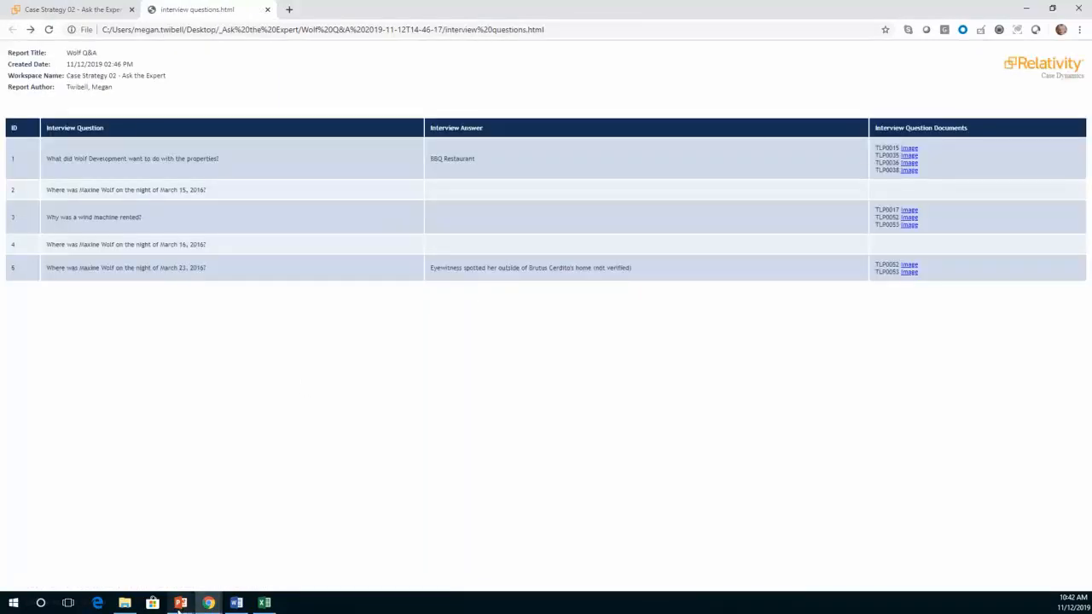
- Open the offline report's Documents folder in File Explorer and check the EntityDocs, FactDocs and Interview_QuestionDocs subfolders
{"action": "left_click", "coordinate": [125, 604]}
{"action": "double_click", "coordinate": [415, 245]}
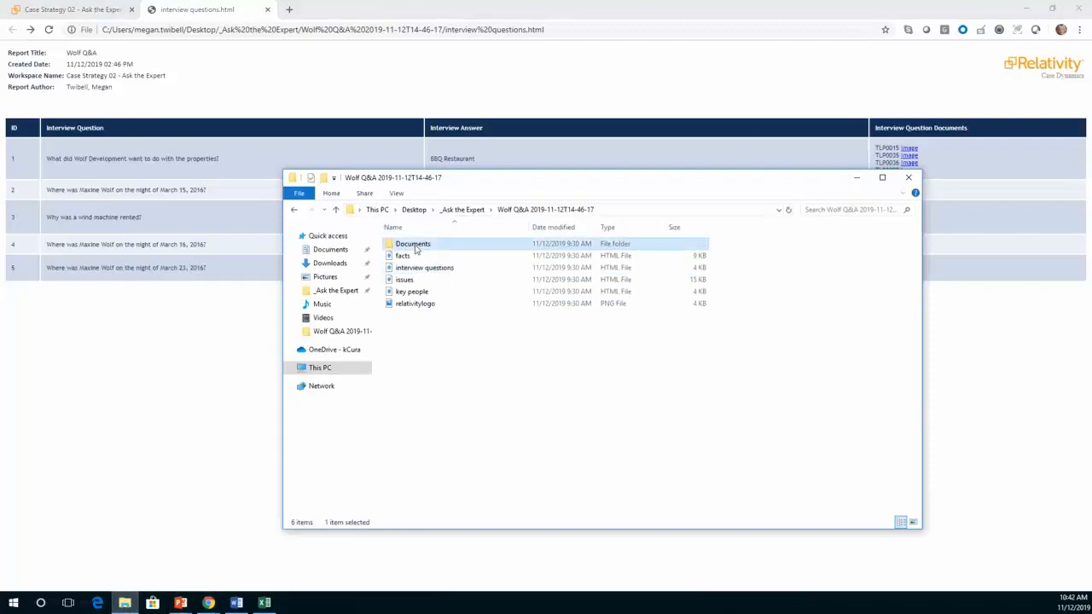
{"action": "double_click", "coordinate": [413, 245]}
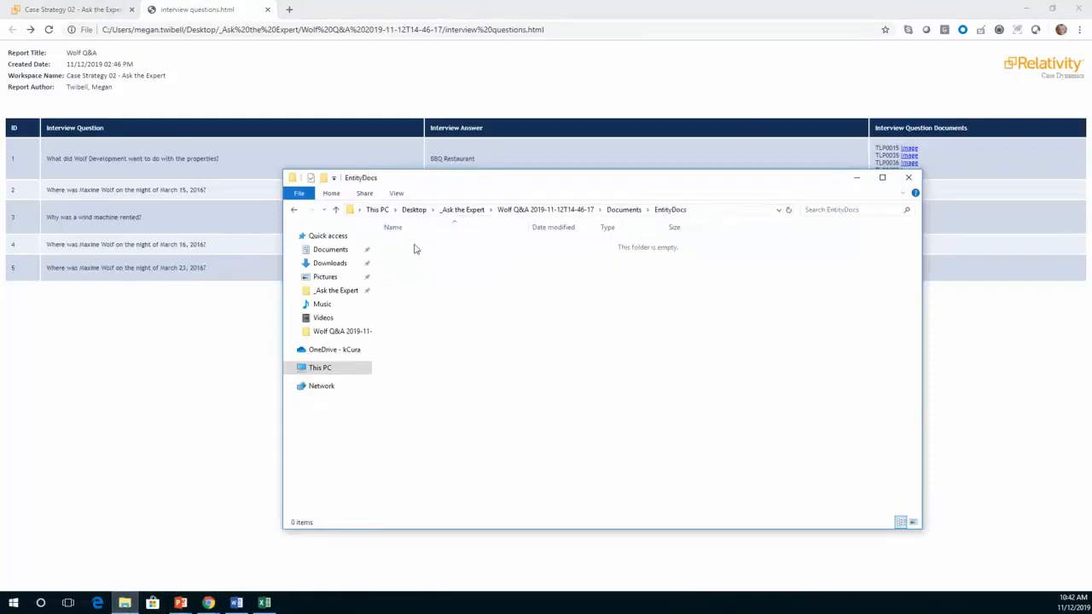
{"action": "left_click", "coordinate": [628, 211]}
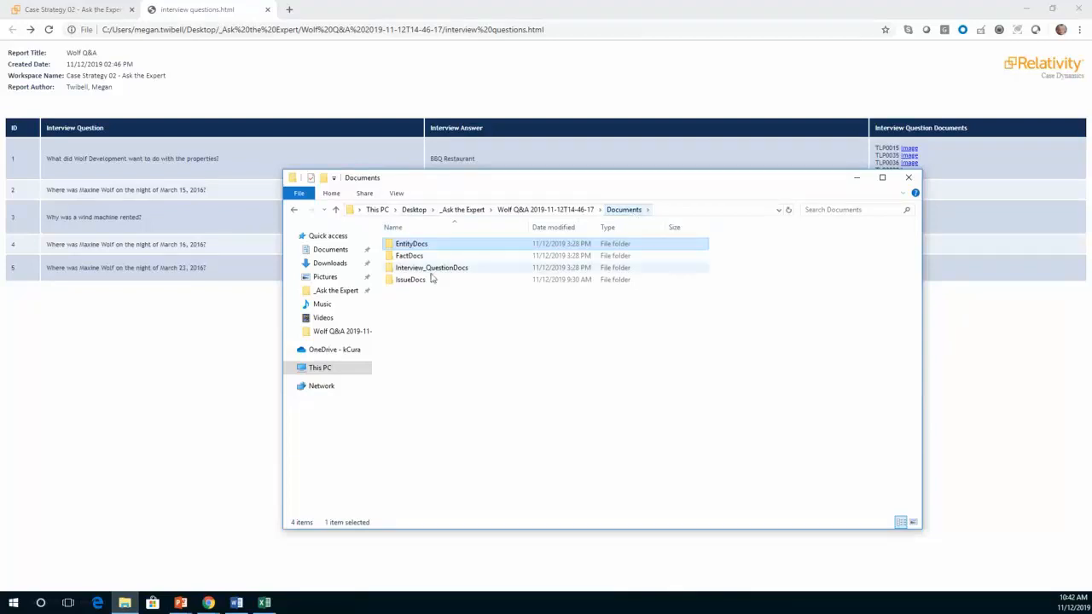
{"action": "double_click", "coordinate": [410, 257]}
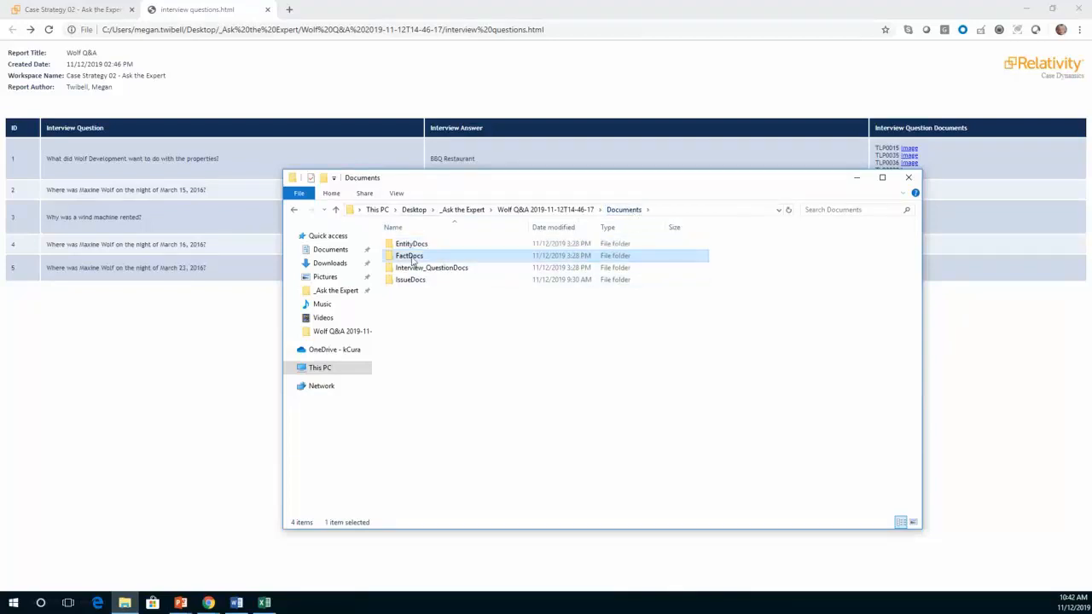
{"action": "left_click", "coordinate": [629, 210]}
{"action": "double_click", "coordinate": [439, 270]}
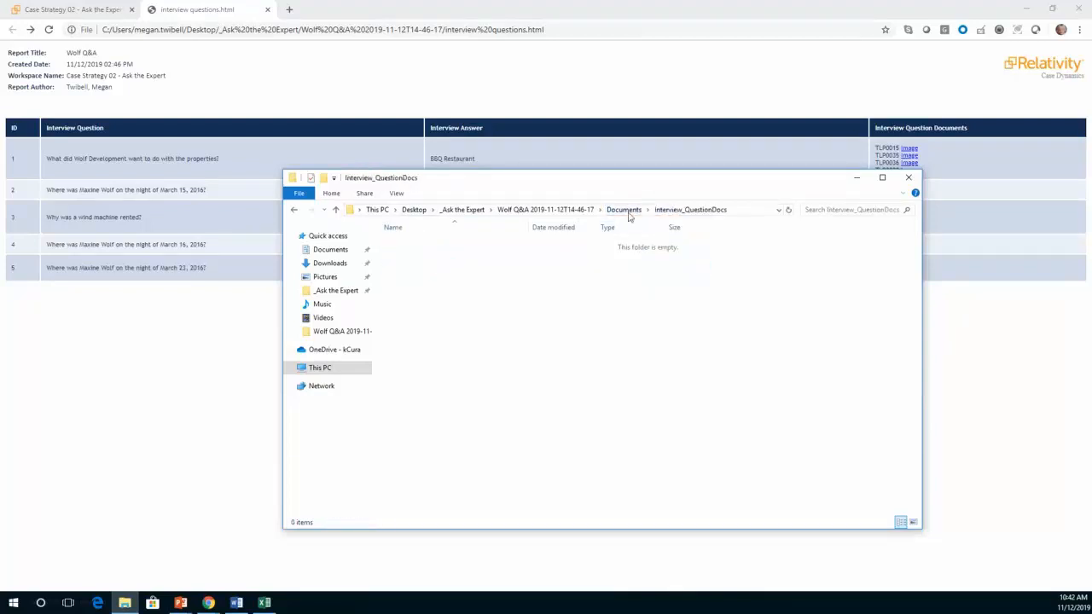
- Look through the exported files in the IssueDocs subfolder and close File Explorer
{"action": "left_click", "coordinate": [629, 212]}
{"action": "double_click", "coordinate": [415, 280]}
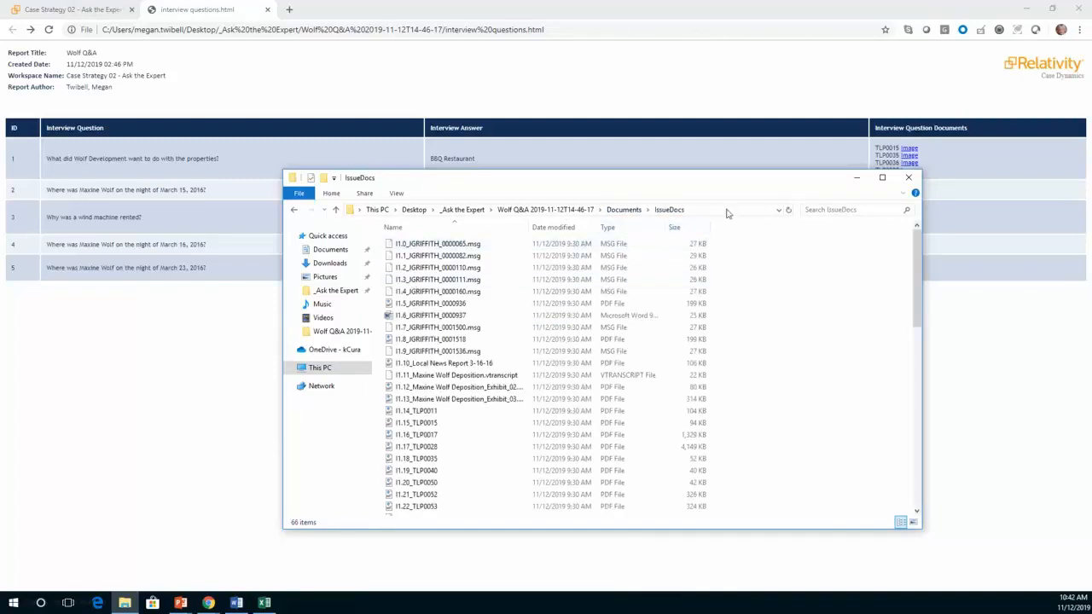
{"action": "scroll", "coordinate": [704, 265], "scroll_direction": "down", "scroll_amount": 6}
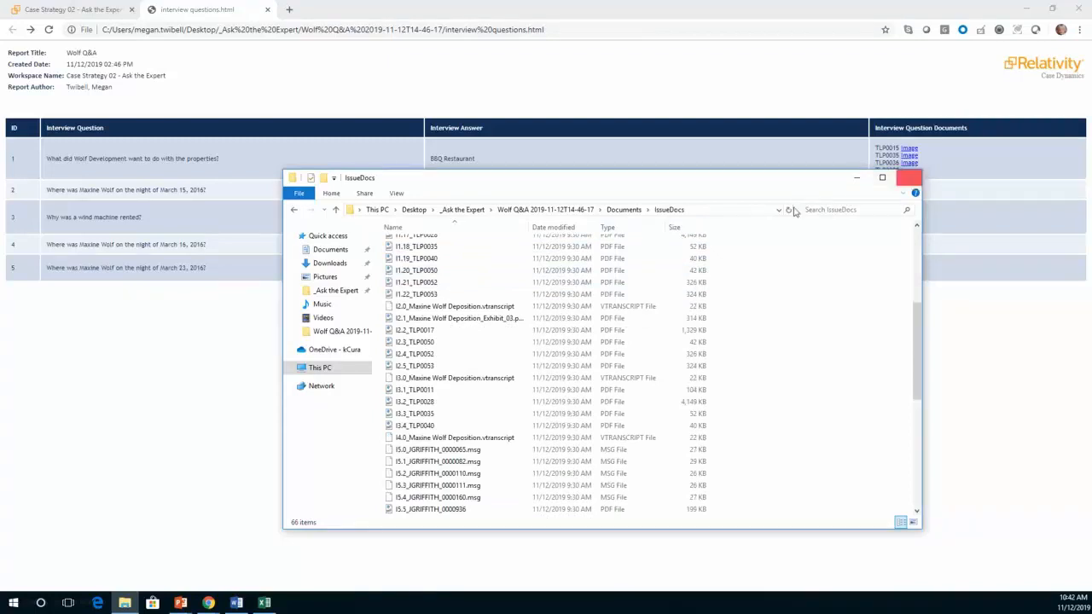
{"action": "left_click", "coordinate": [624, 210]}
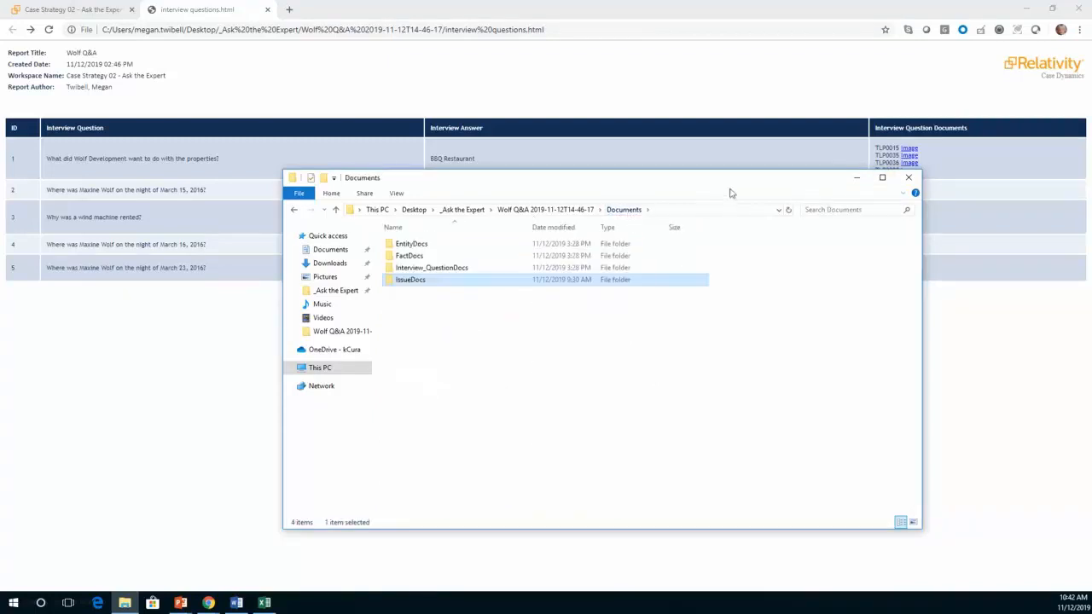
{"action": "left_click", "coordinate": [910, 182]}
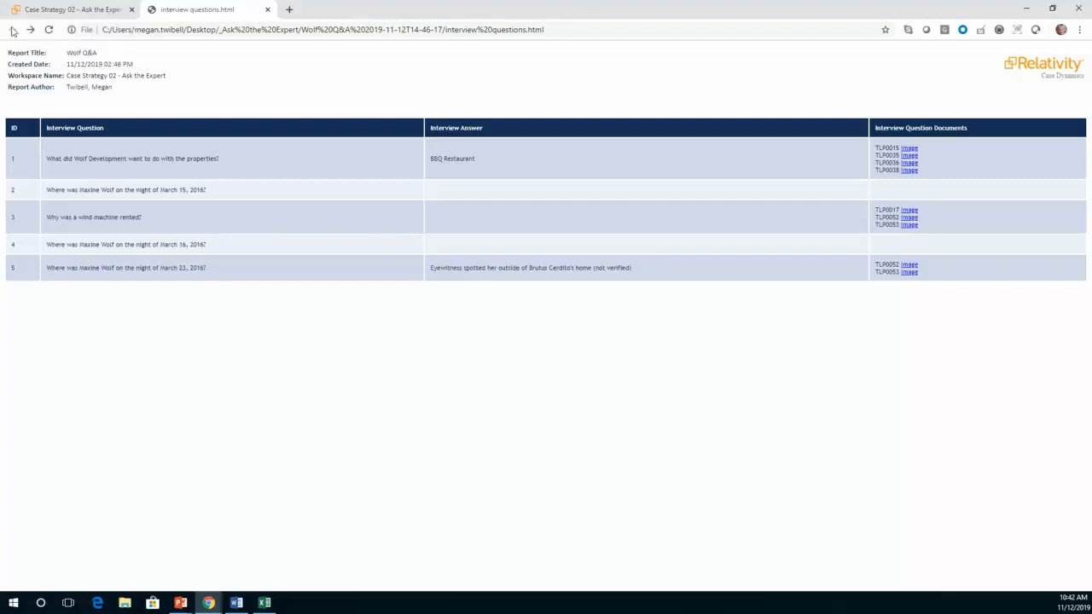
- Close the interview questions report and open the issues report from the Wolf Q&A 2019-11-12T14-46-17 folder in _Ask the Expert
{"action": "left_click", "coordinate": [268, 9]}
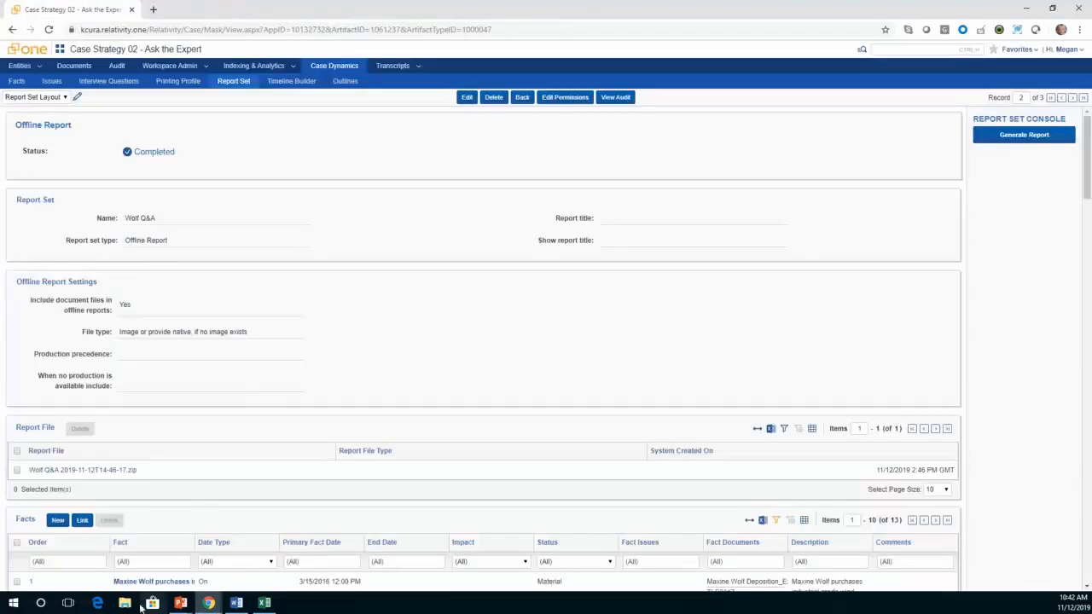
{"action": "left_click", "coordinate": [125, 604]}
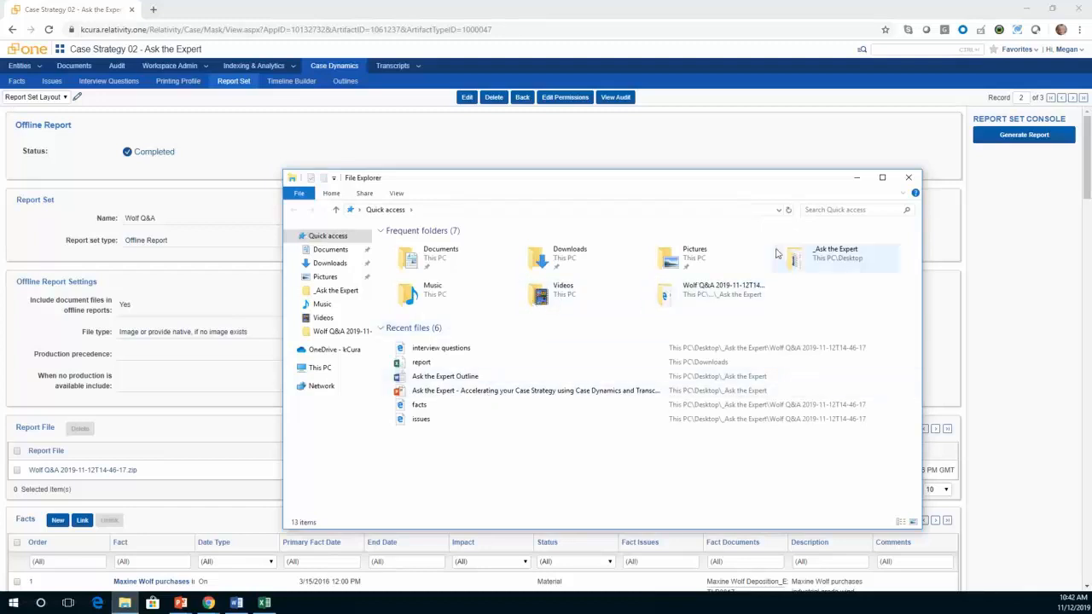
{"action": "double_click", "coordinate": [805, 254]}
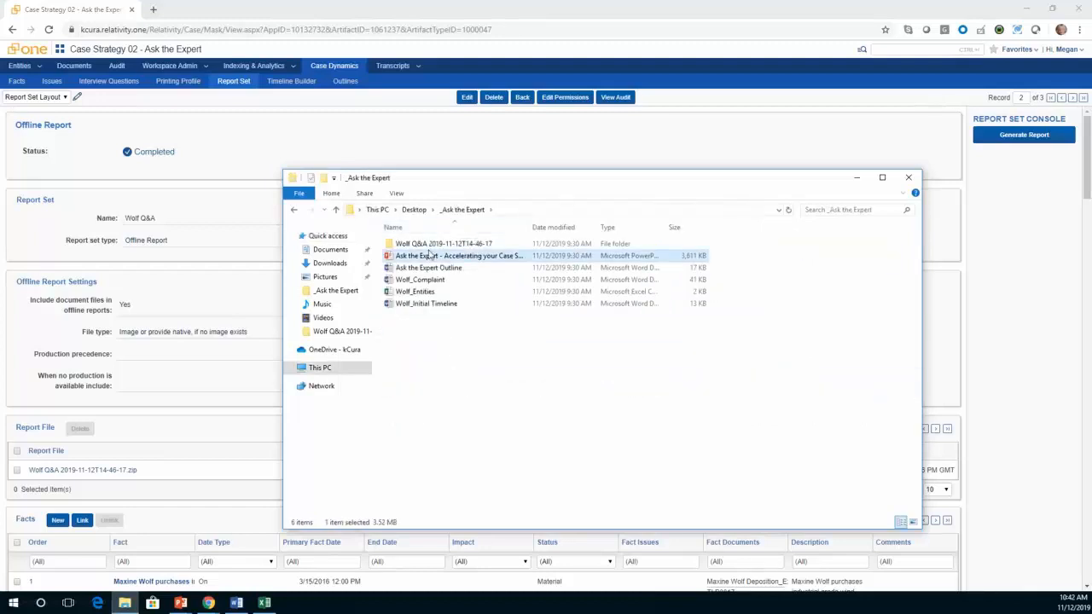
{"action": "double_click", "coordinate": [422, 244]}
{"action": "double_click", "coordinate": [410, 280]}
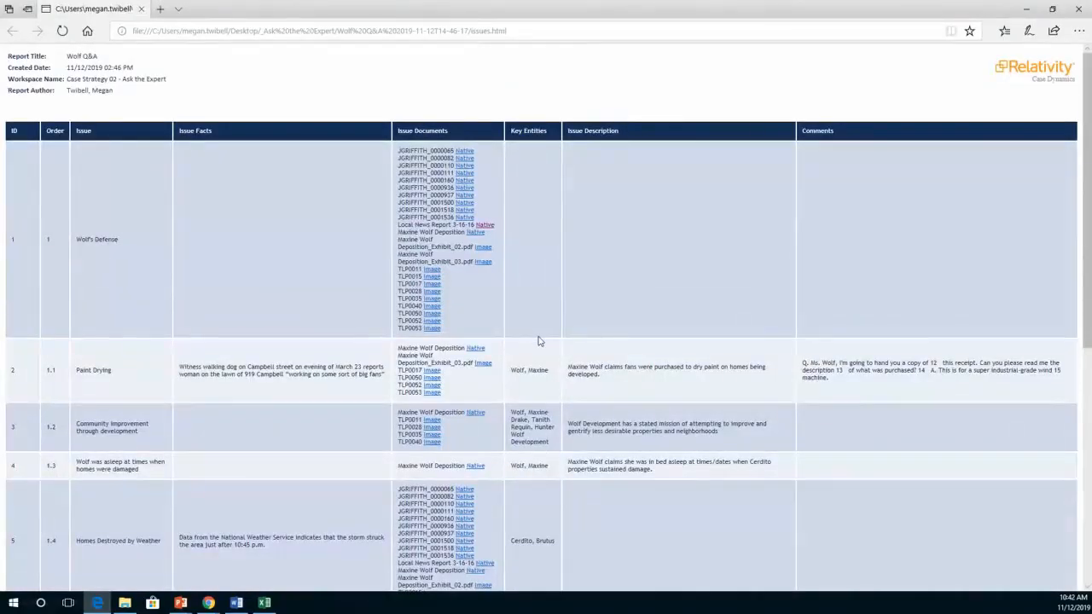
- View the deposition Exhibit 03 image linked to the Paint Drying issue, return to the issues report and close it
{"action": "left_click", "coordinate": [483, 363]}
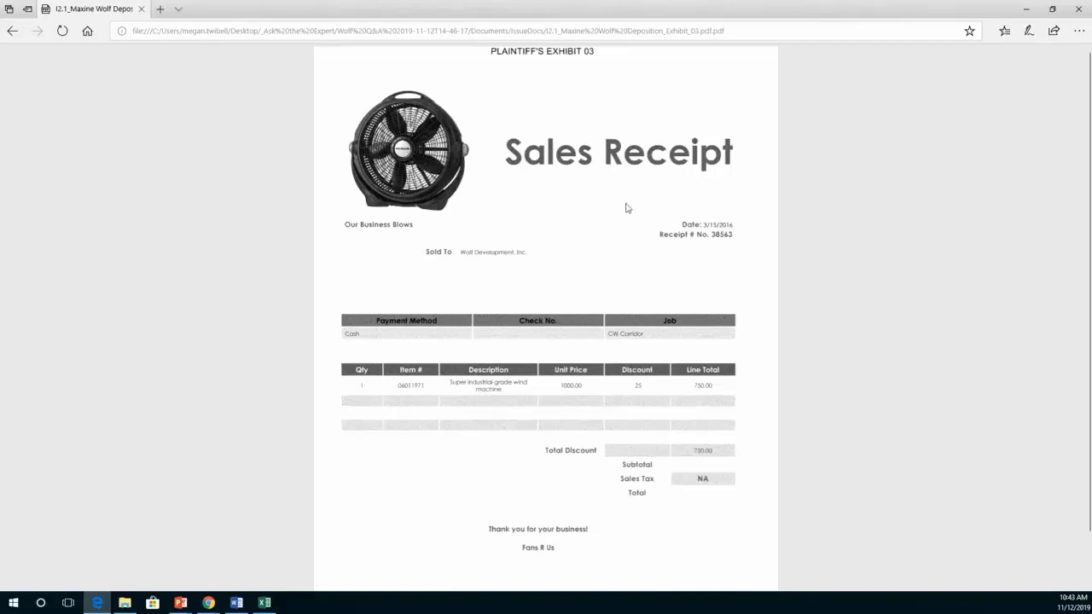
{"action": "left_click", "coordinate": [12, 31]}
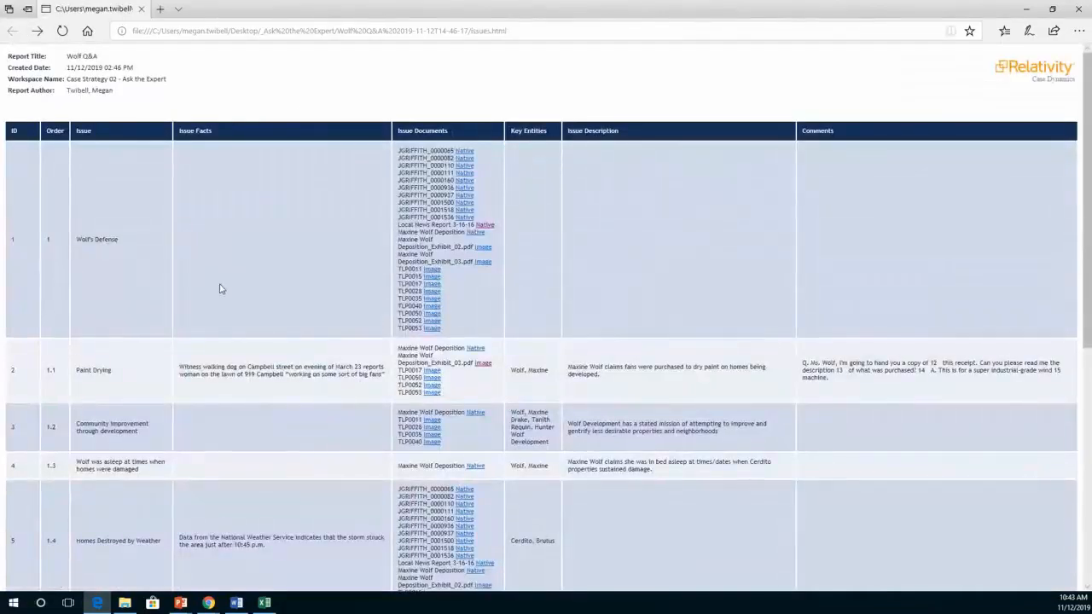
{"action": "scroll", "coordinate": [242, 289], "scroll_direction": "down", "scroll_amount": 2}
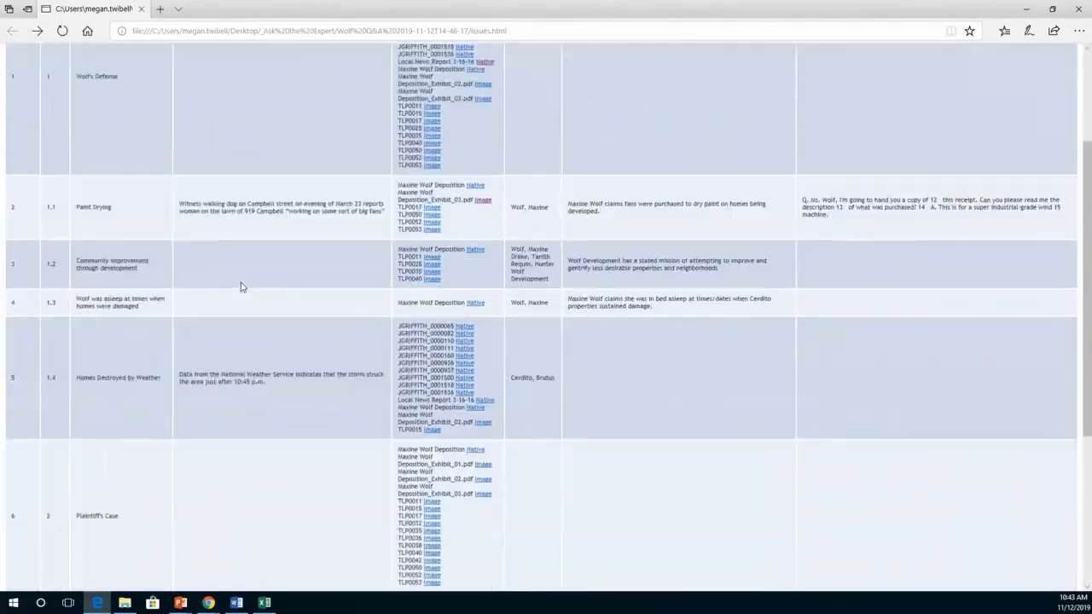
{"action": "scroll", "coordinate": [241, 288], "scroll_direction": "up", "scroll_amount": 2}
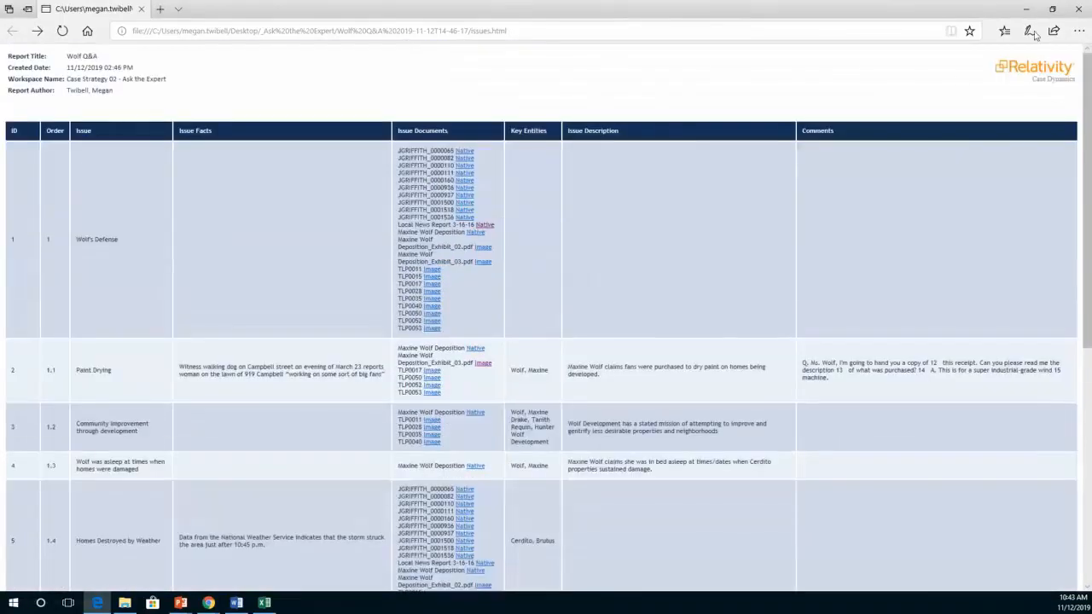
{"action": "left_click", "coordinate": [1082, 11]}
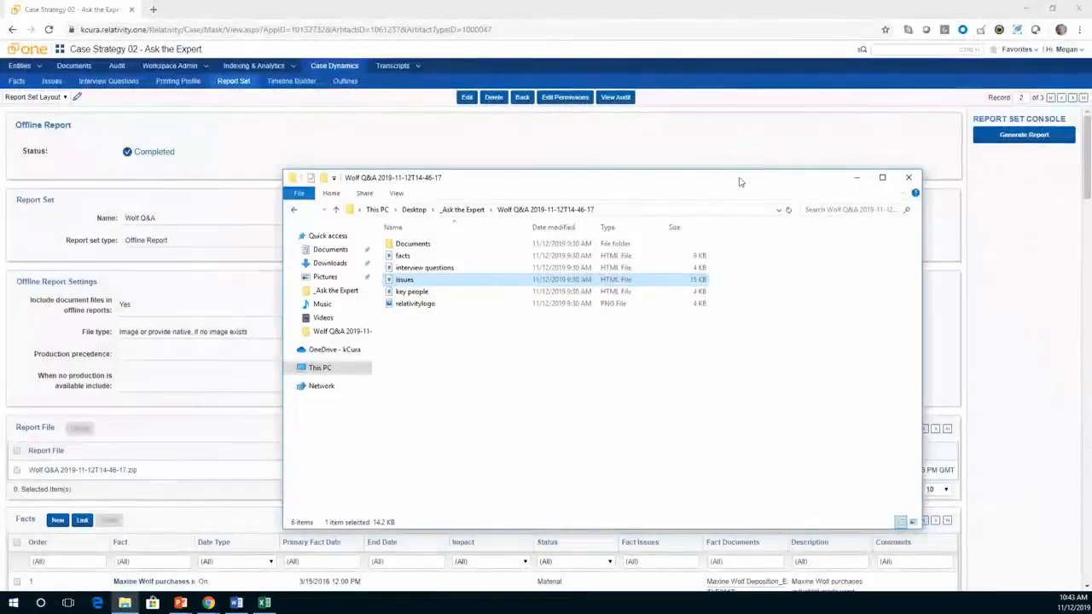
- Move the File Explorer window out of the way and view the linked facts in the Wolf Q&A report set
{"action": "left_click_drag", "start_coordinate": [740, 181], "coordinate": [0, 181]}
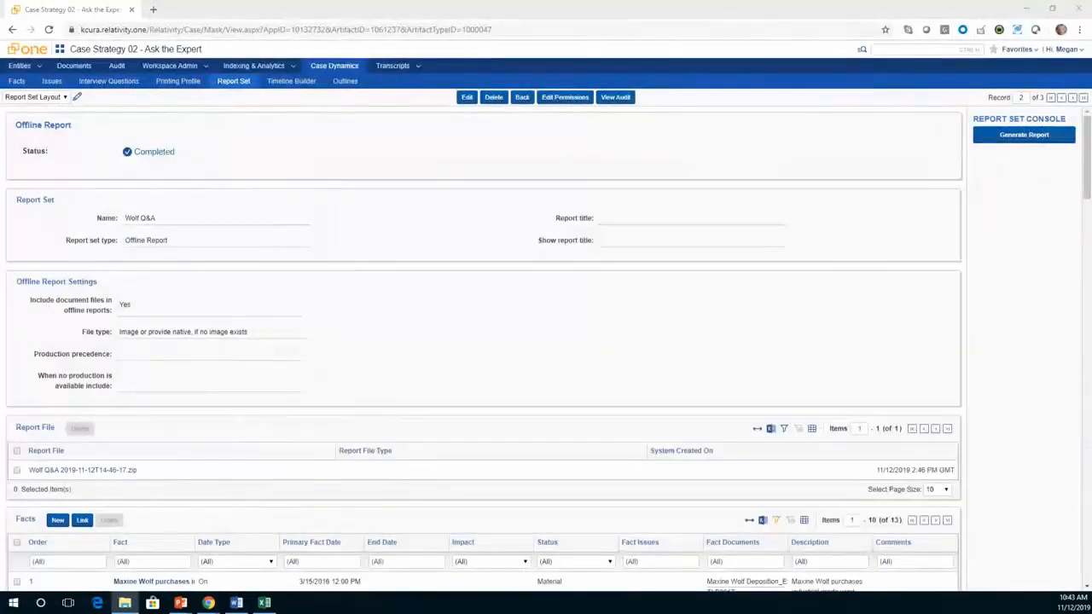
{"action": "left_click", "coordinate": [533, 384]}
{"action": "scroll", "coordinate": [537, 378], "scroll_direction": "down", "scroll_amount": 4}
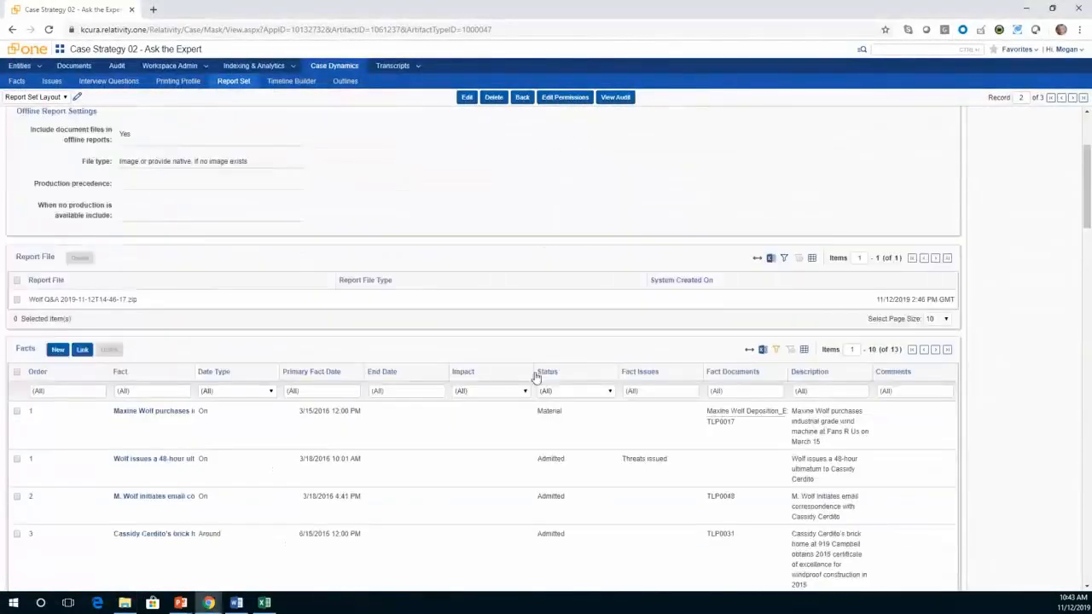
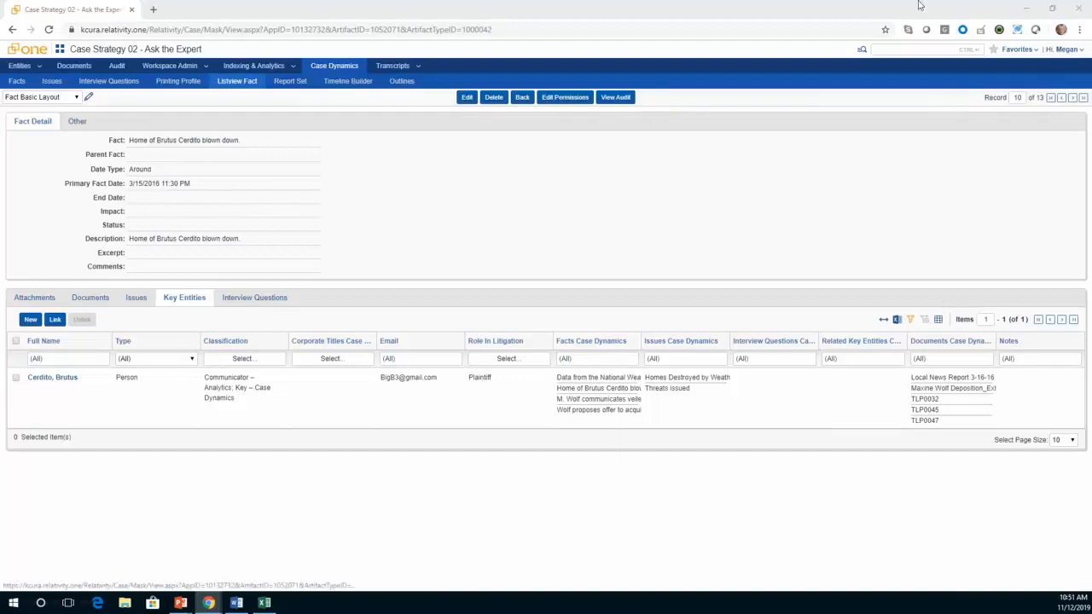
- Open the Wolf Timeline report set and review its color-coded vertical timeline
{"action": "left_click", "coordinate": [290, 83]}
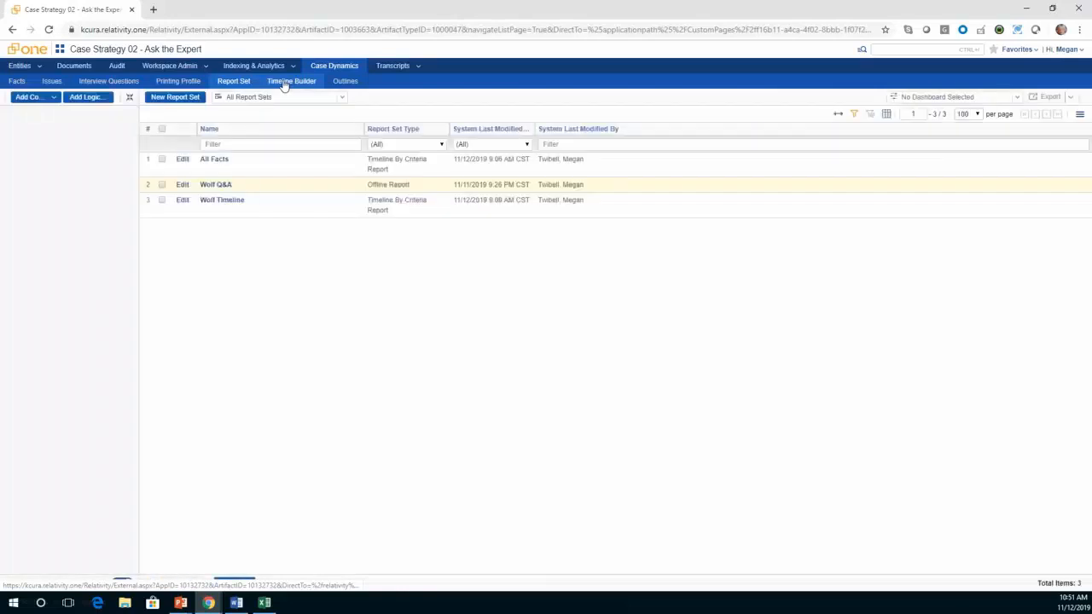
{"action": "left_click", "coordinate": [222, 203]}
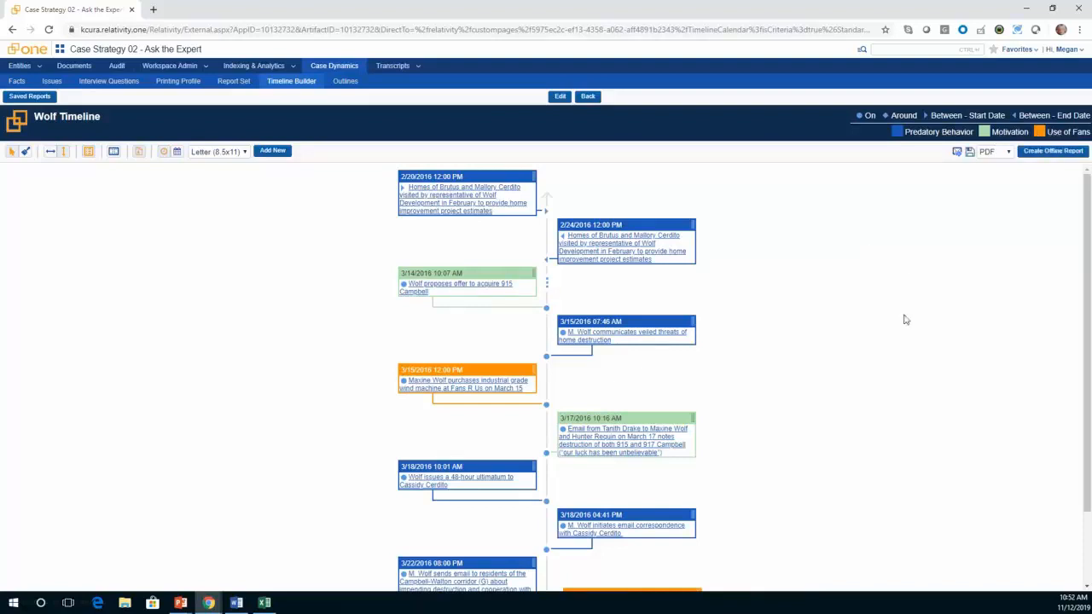
{"action": "scroll", "coordinate": [861, 427], "scroll_direction": "down", "scroll_amount": 1}
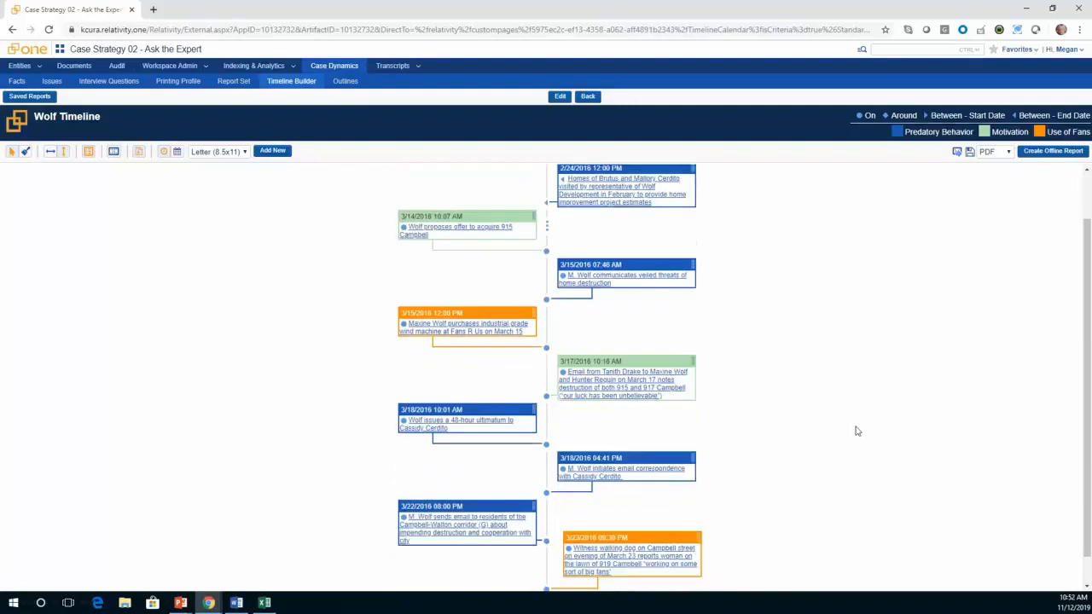
{"action": "scroll", "coordinate": [857, 431], "scroll_direction": "up", "scroll_amount": 1}
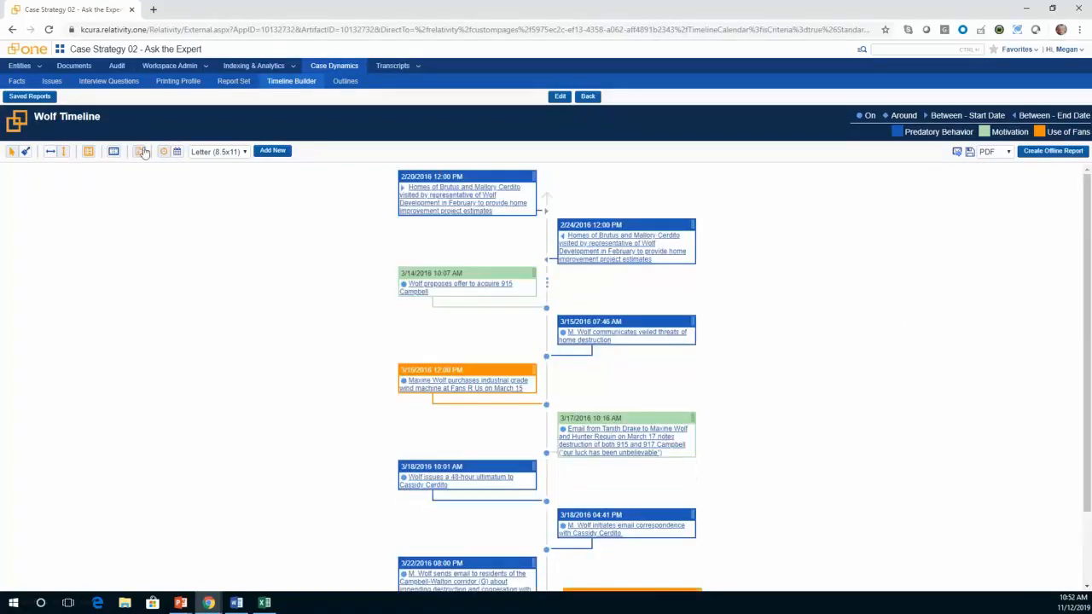
- Return to the saved reports, open the All Facts timeline and review its events through March 2016
{"action": "left_click", "coordinate": [51, 98]}
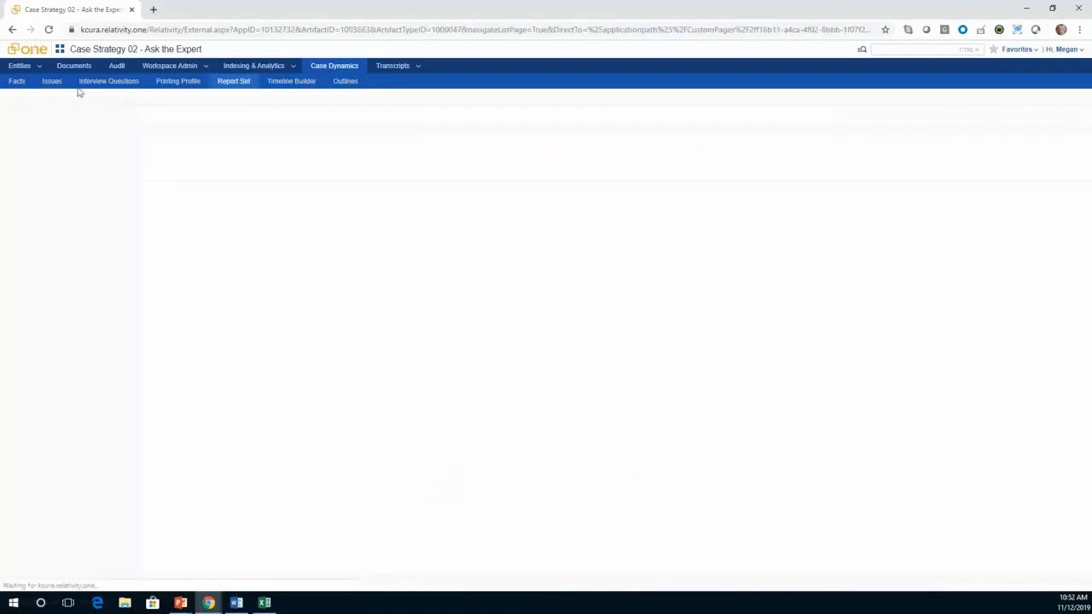
{"action": "left_click", "coordinate": [219, 163]}
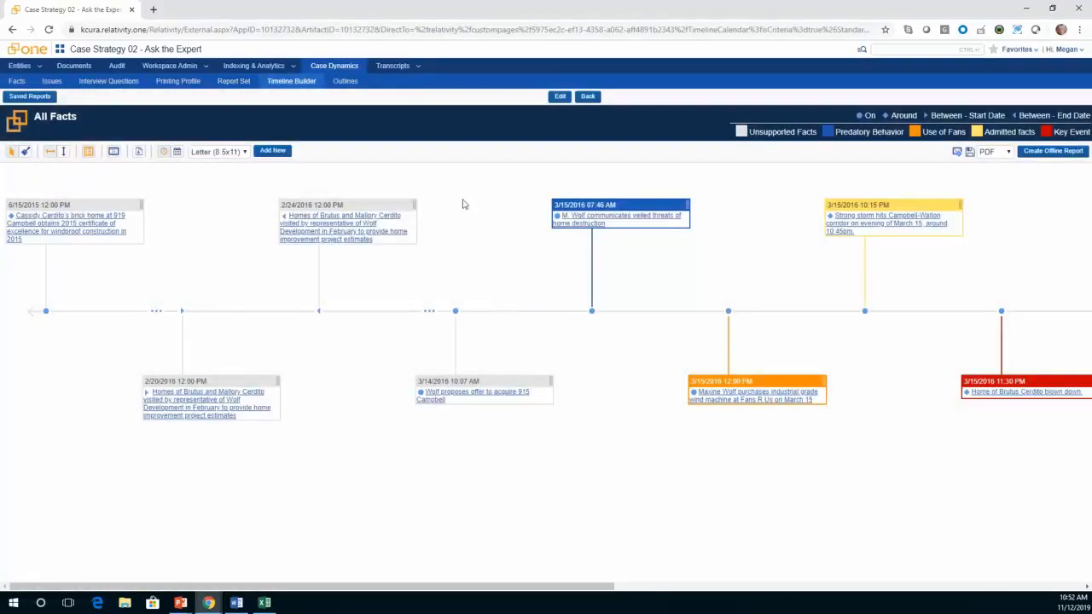
{"action": "left_click_drag", "start_coordinate": [451, 591], "coordinate": [705, 592]}
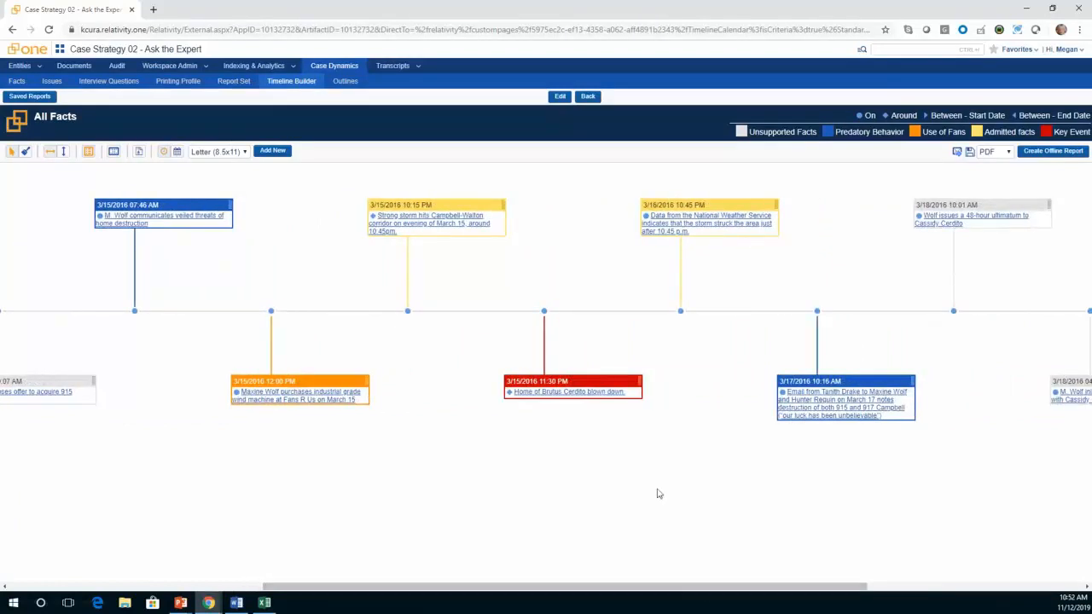